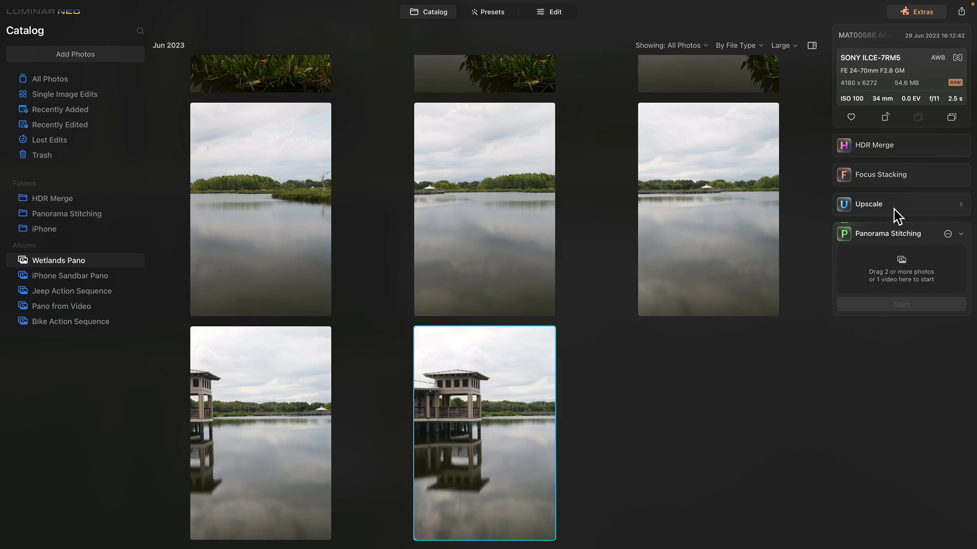
Look at the HDR Merge tool and review the list of installed extensions under Extras
left_click(899, 148)
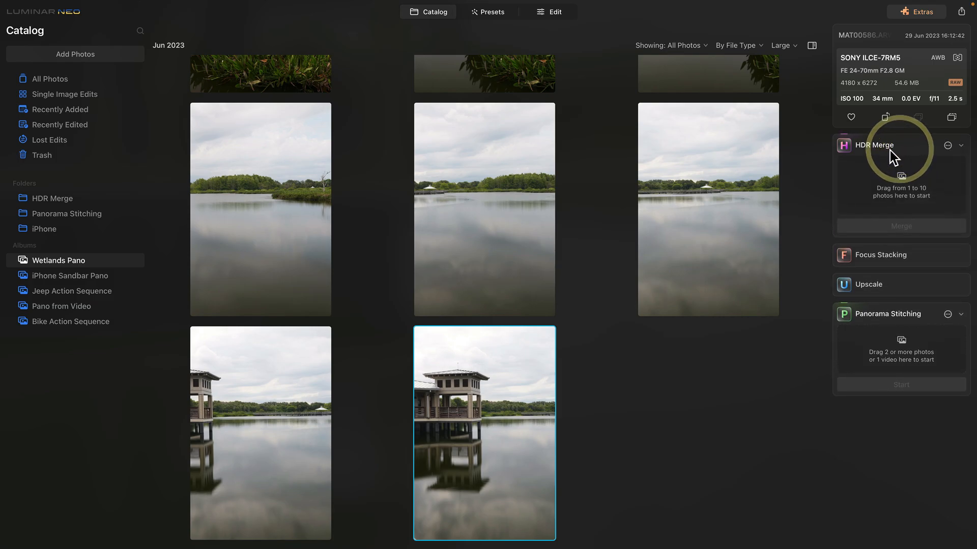
left_click(883, 148)
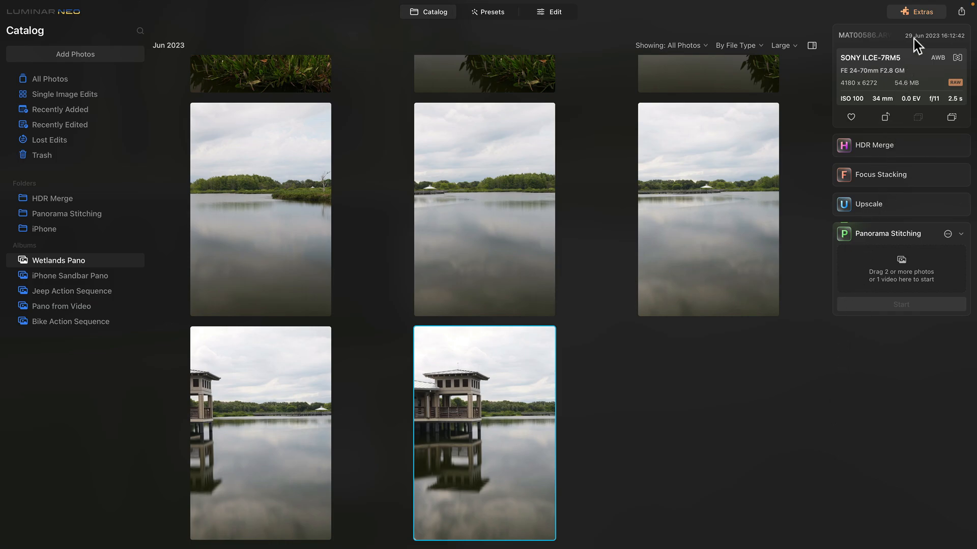
left_click(918, 13)
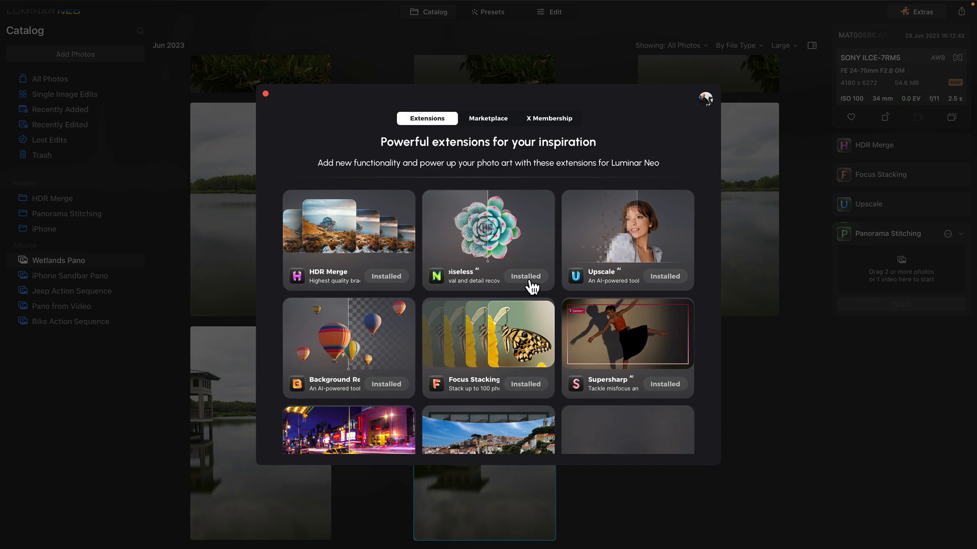
scroll(531, 288, "down", 2)
scroll(532, 288, "down", 5)
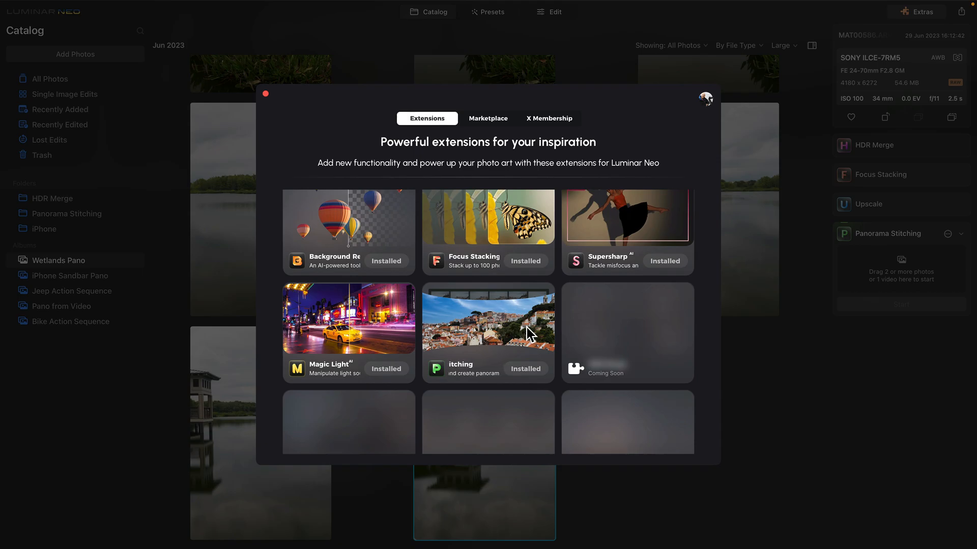
left_click(266, 94)
left_click(613, 398)
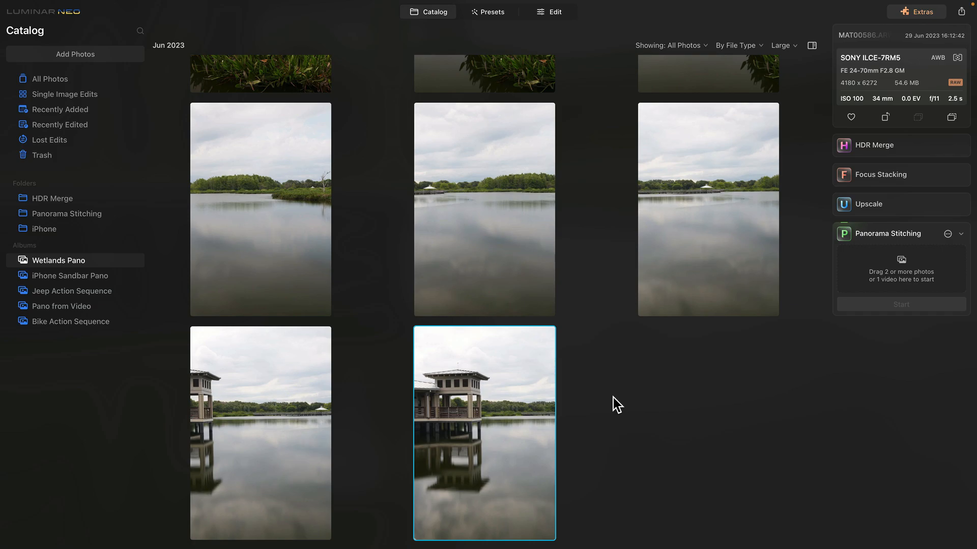
Examine the Wetlands Pano photos one by one at full size, checking the overlap between frames, and return to the catalog
scroll(613, 397, "up", 5)
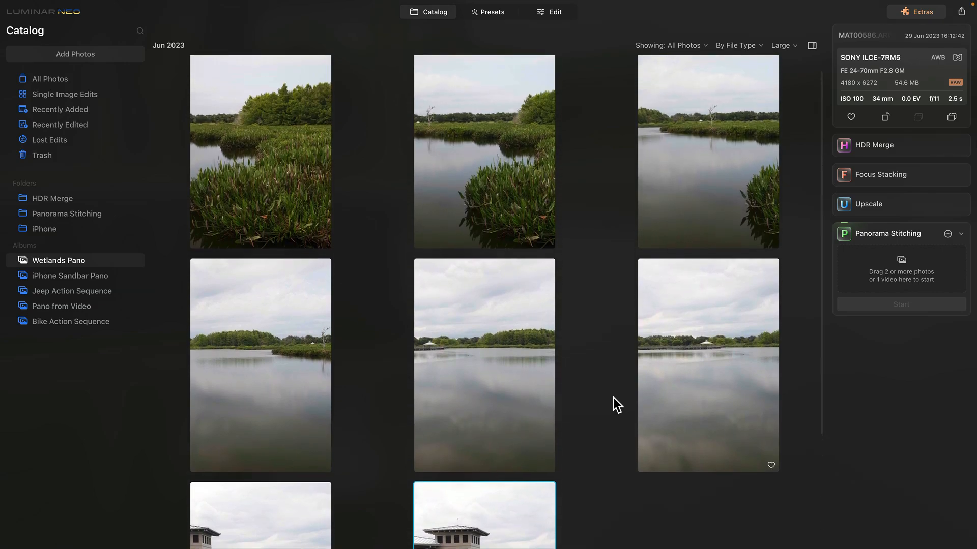
scroll(612, 398, "down", 4)
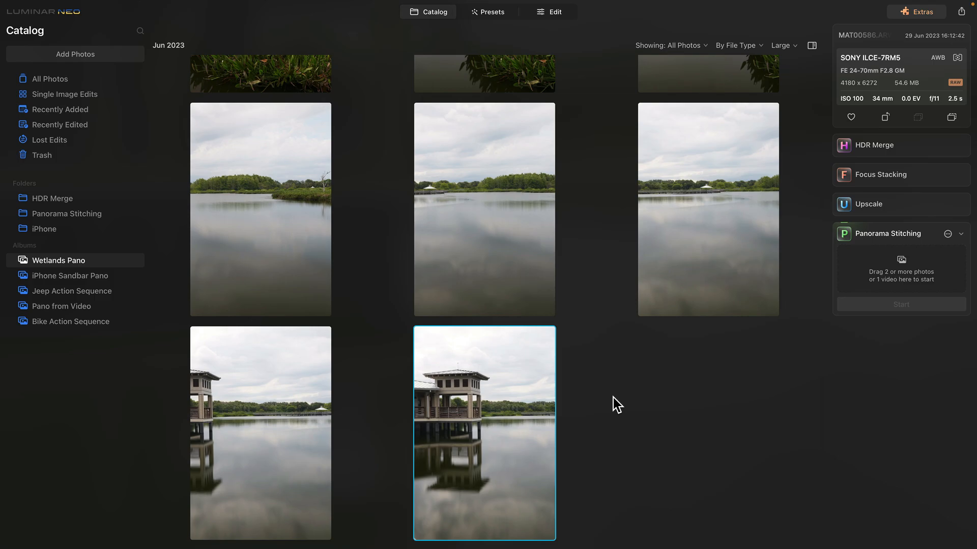
double_click(485, 418)
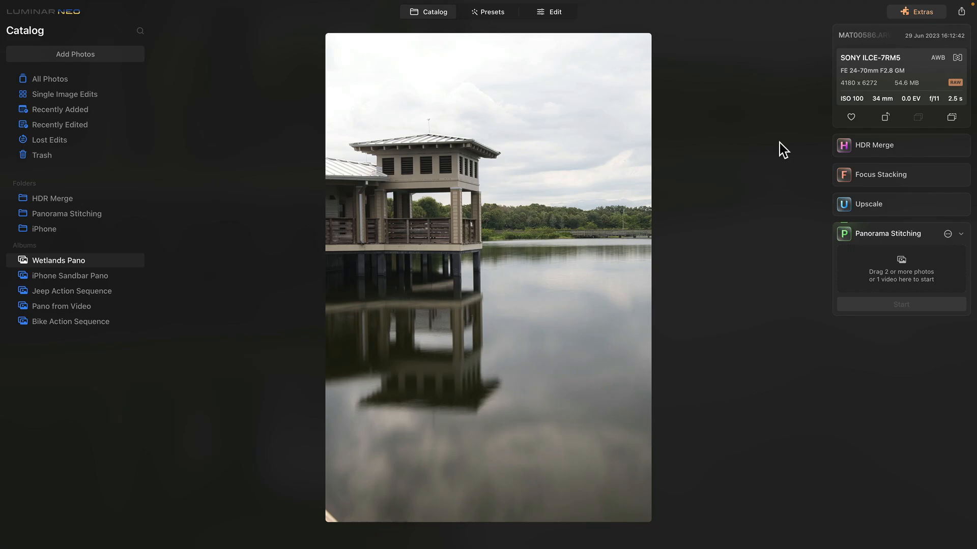
key("Right")
key("Right")
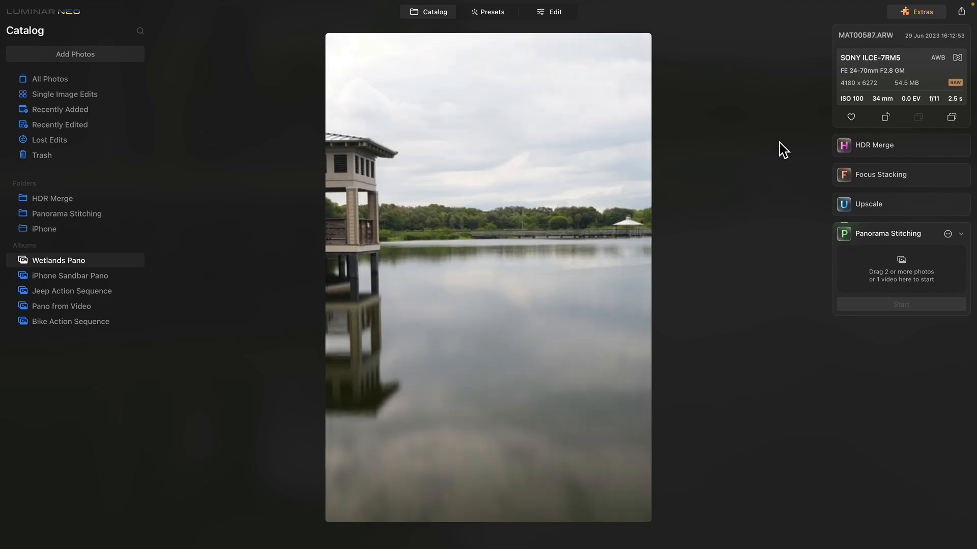
key("Right")
key("Right")
key("Right")
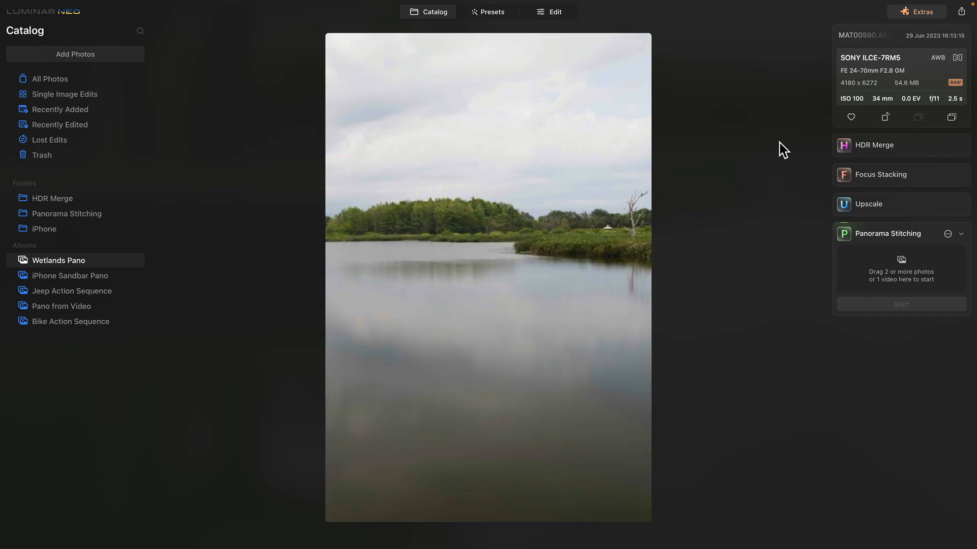
key("Left")
key("Left")
key("Left")
key("Left")
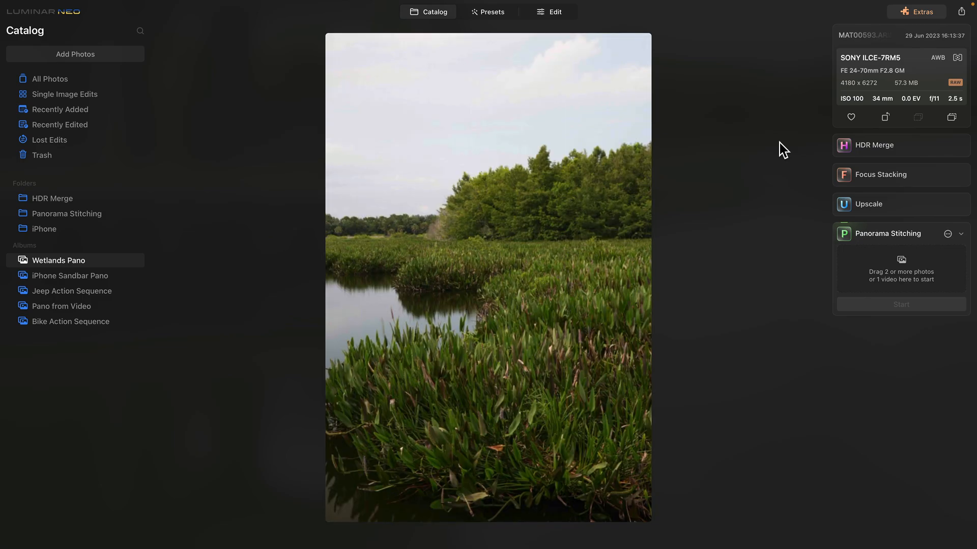
key("Left")
key("Left")
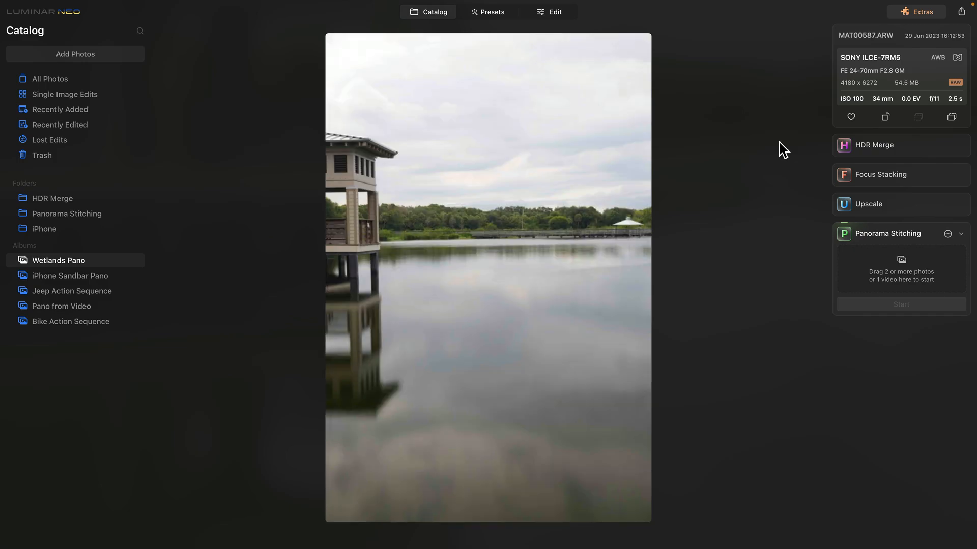
left_click(438, 16)
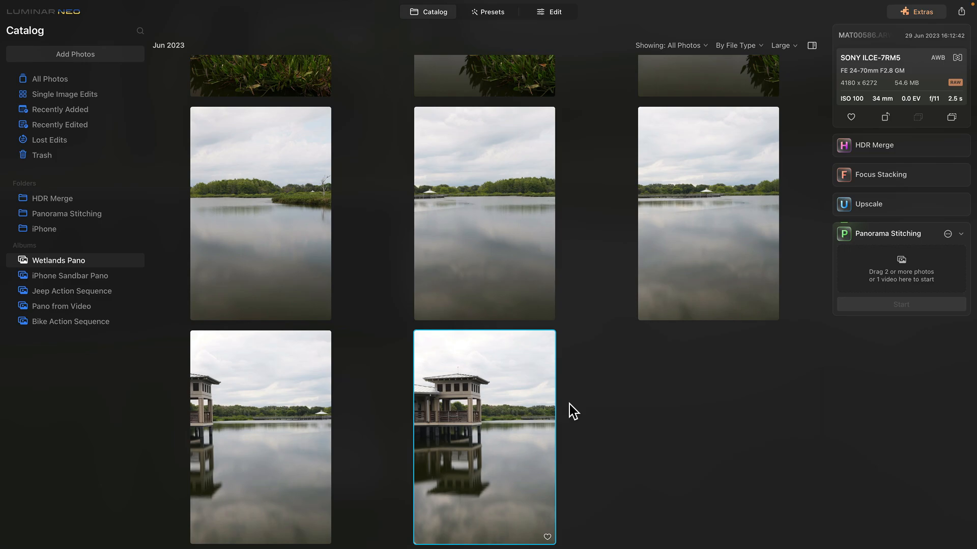
Correct the full pavilion photo's white balance in Develop RAW by sampling the cloudy sky as the target neutral
double_click(476, 417)
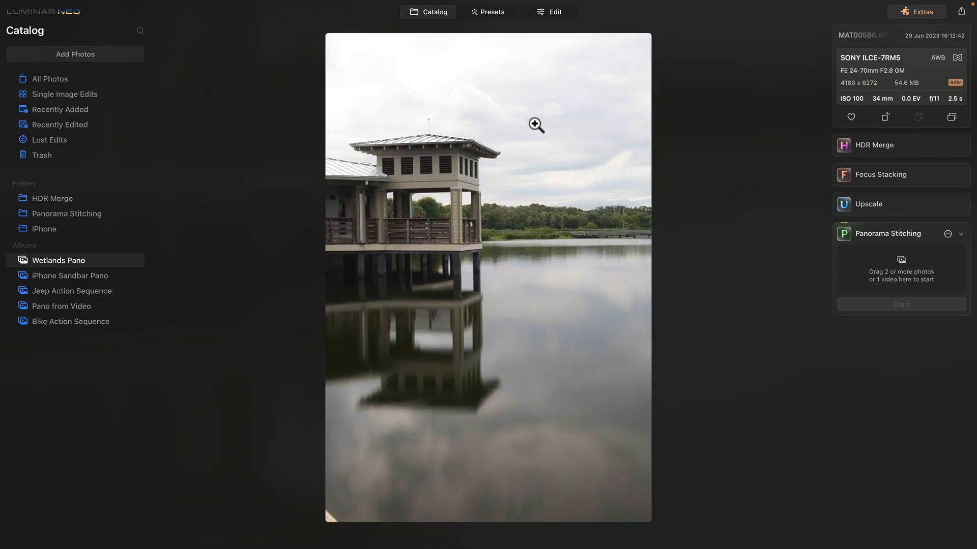
left_click(550, 12)
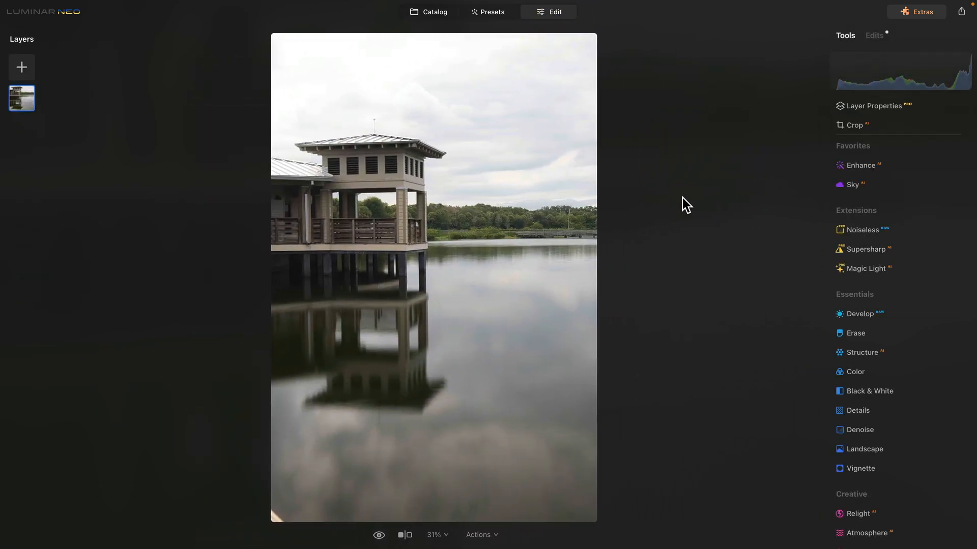
left_click(881, 314)
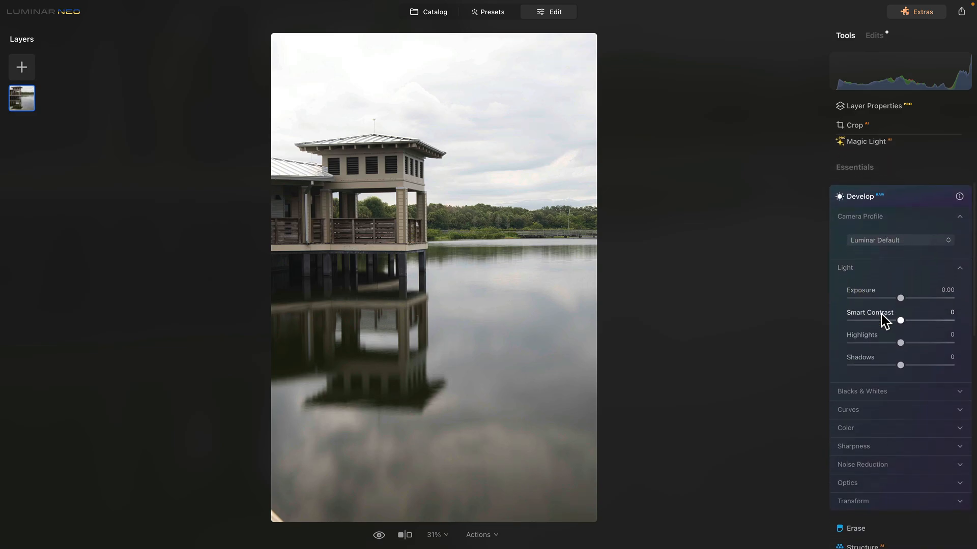
left_click(866, 407)
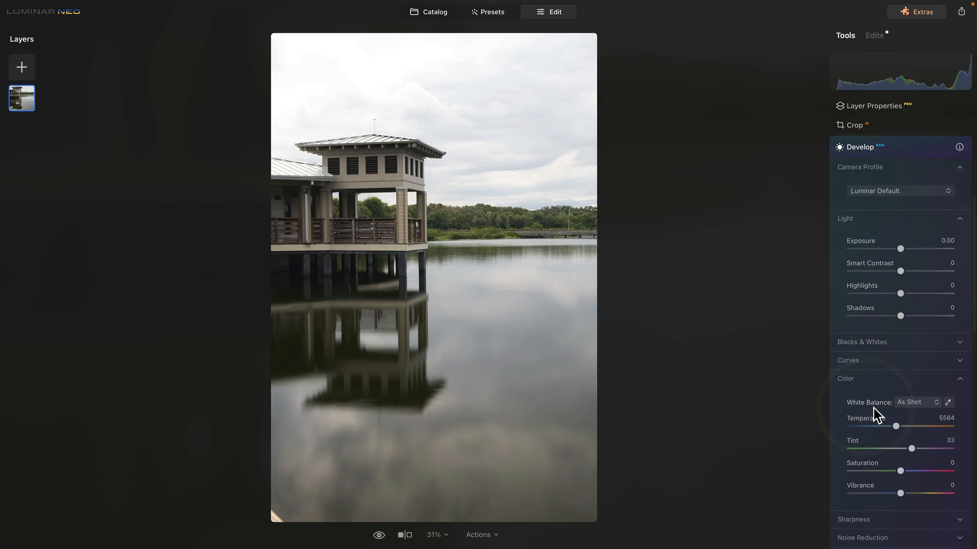
left_click(949, 403)
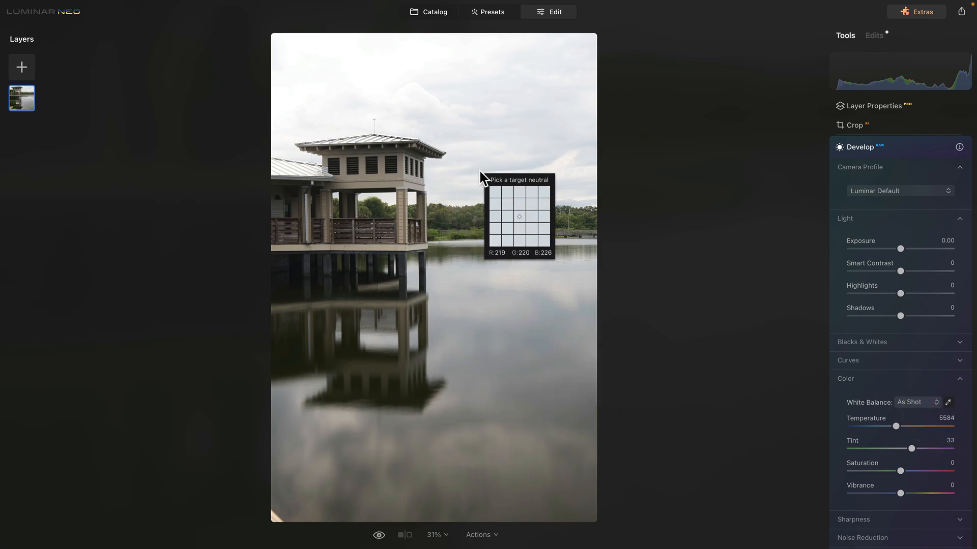
left_click(502, 166)
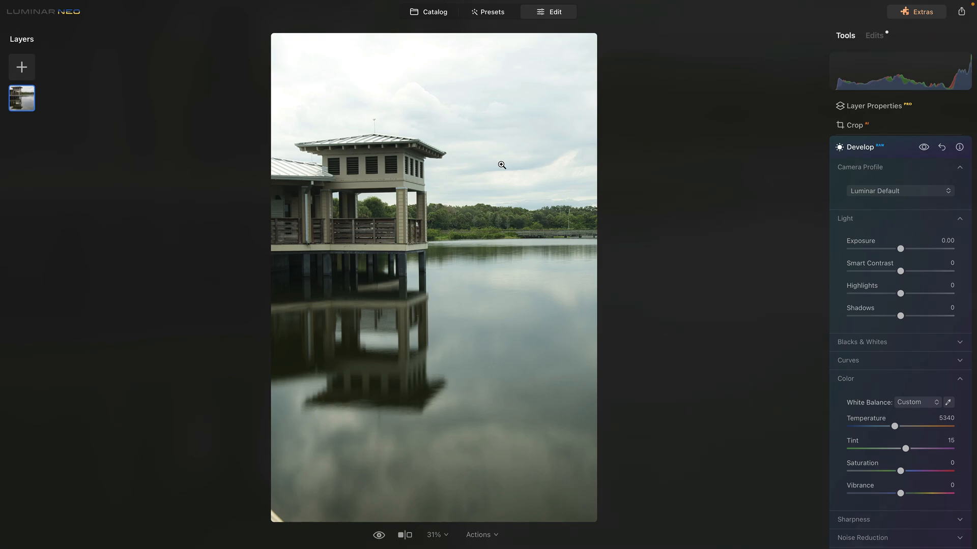
Copy the adjustments of the full pavilion photo from the catalog
left_click(432, 13)
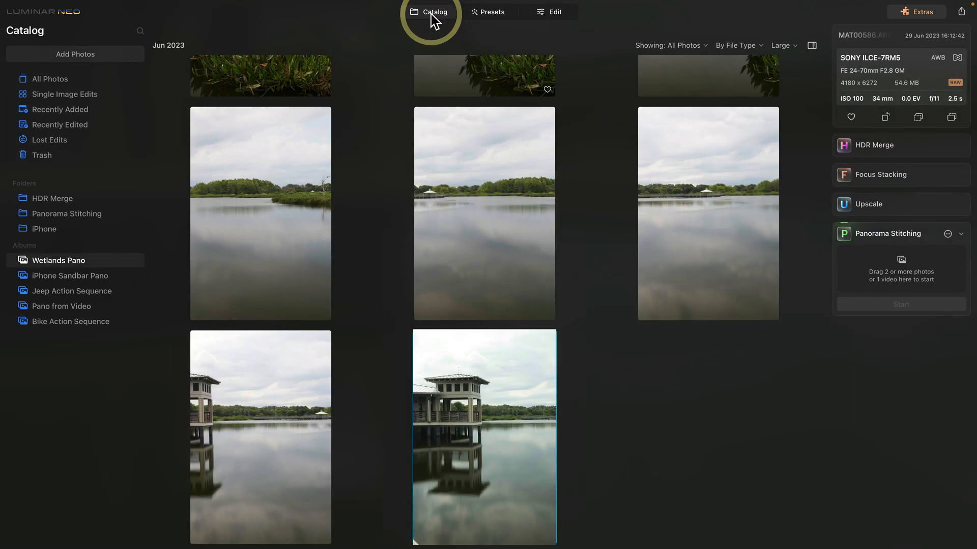
right_click(457, 361)
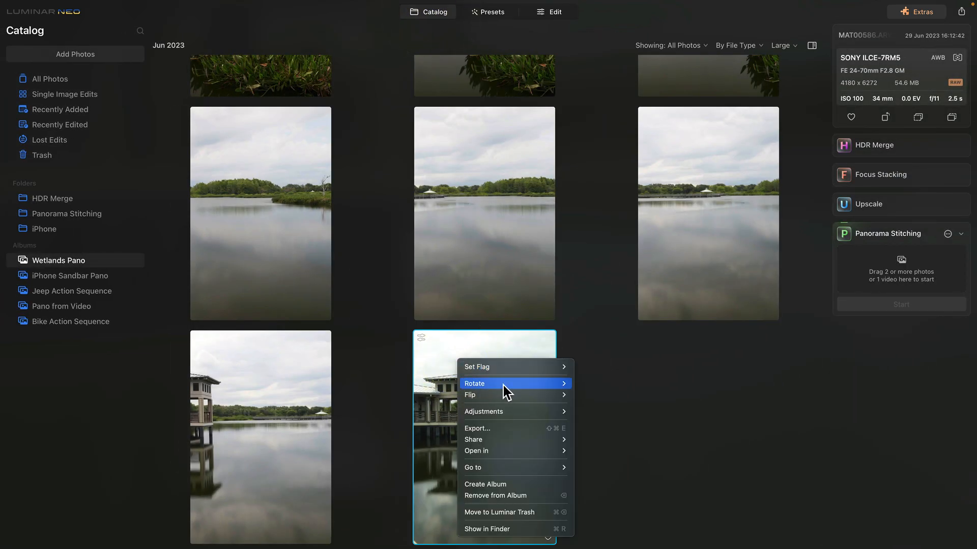
mouse_move(519, 410)
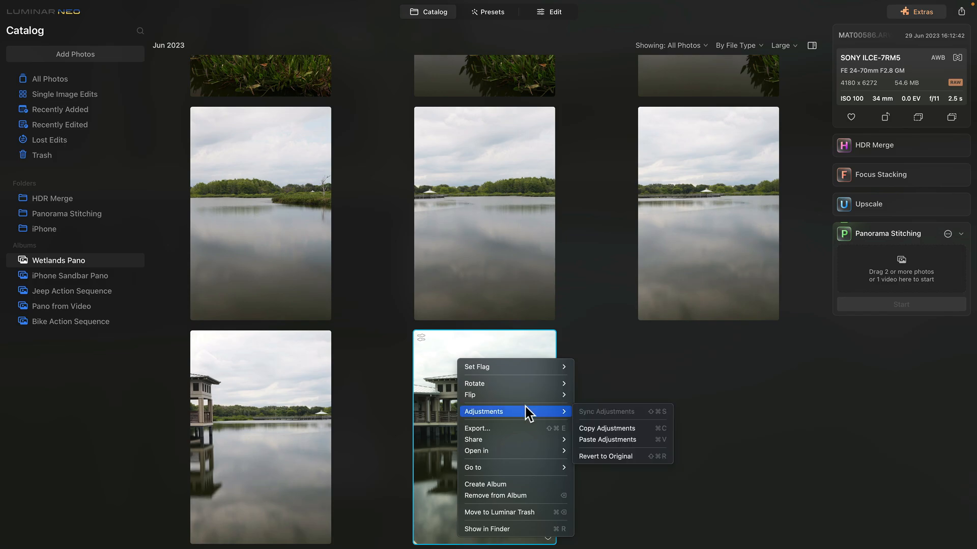
left_click(625, 428)
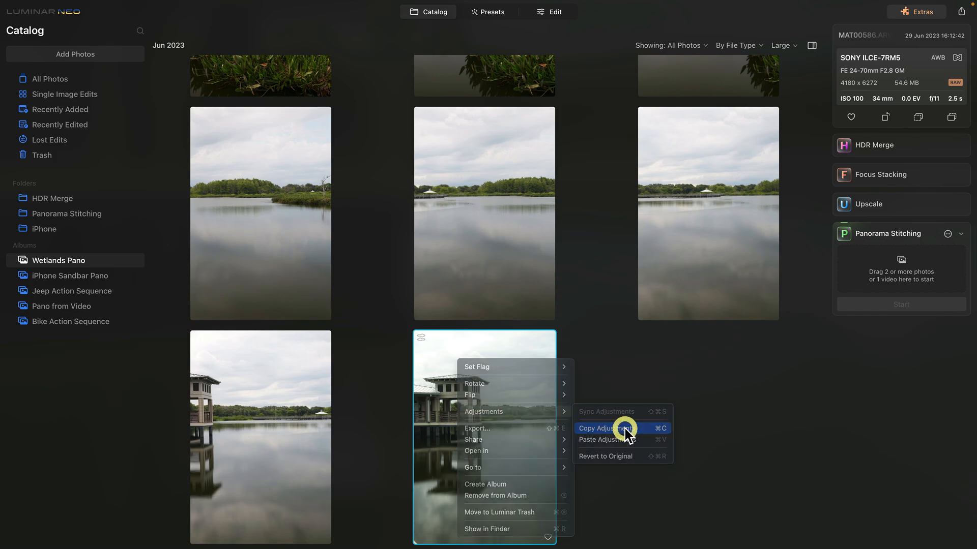
Paste the copied adjustments onto the other seven photos in the Wetlands Pano album
left_click(301, 421)
scroll(302, 428, "up", 2)
scroll(302, 427, "up", 3)
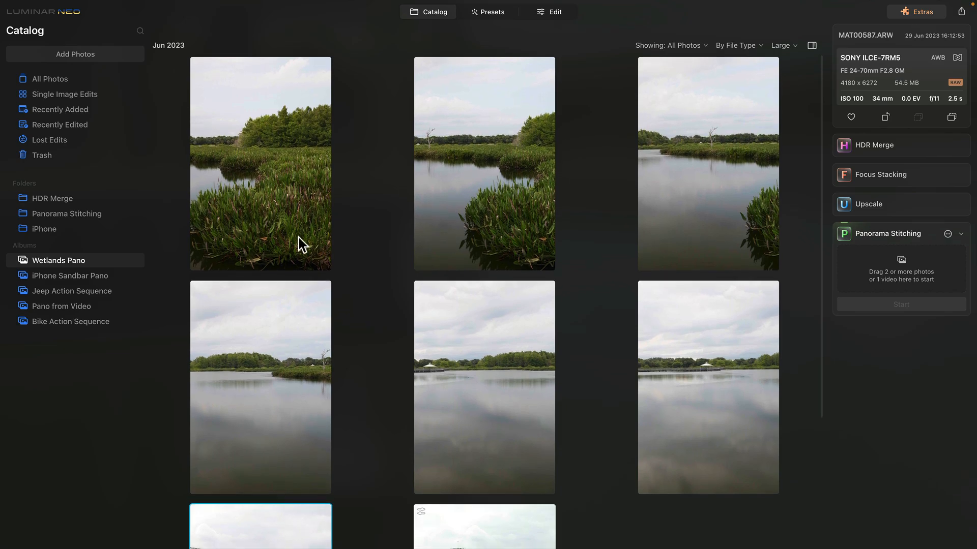
left_click(298, 183, "shift")
right_click(298, 182)
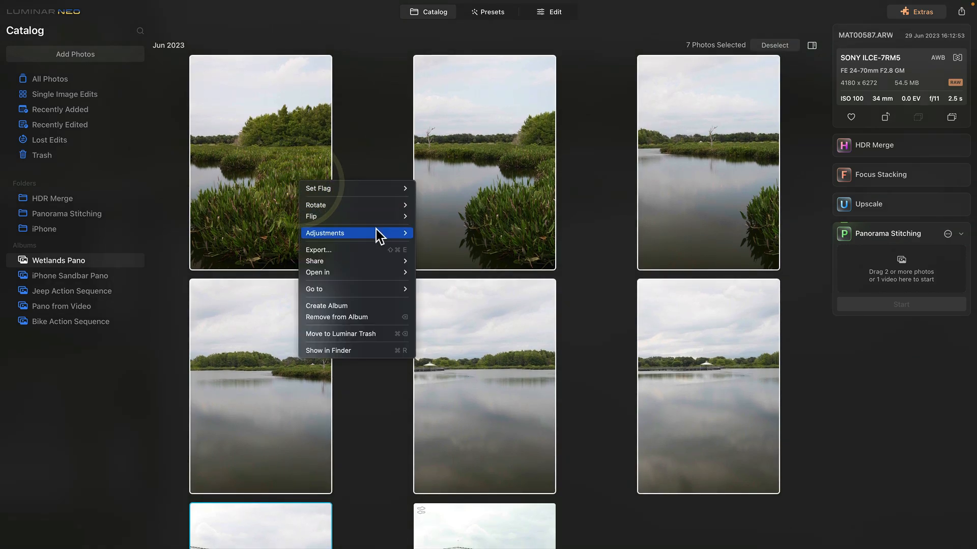
mouse_move(377, 233)
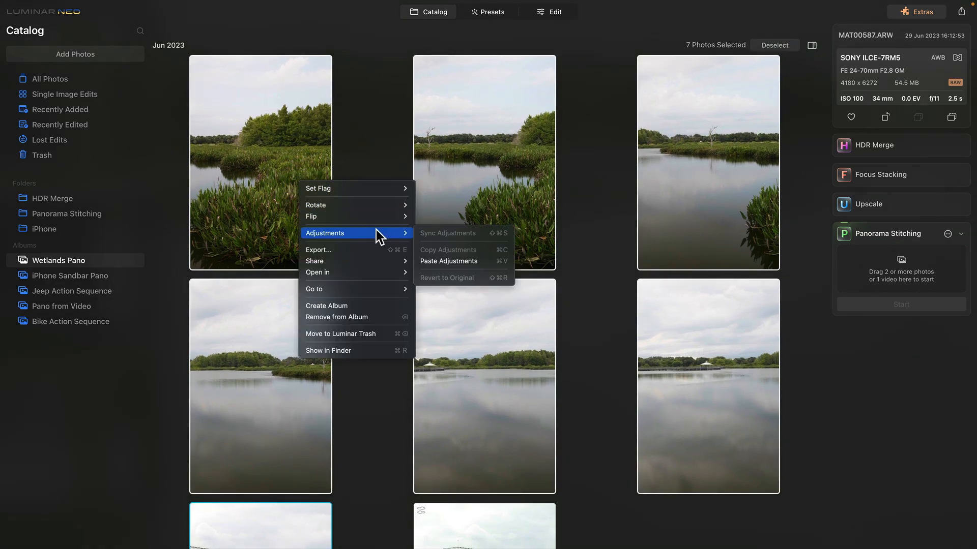
left_click(481, 260)
scroll(534, 318, "down", 5)
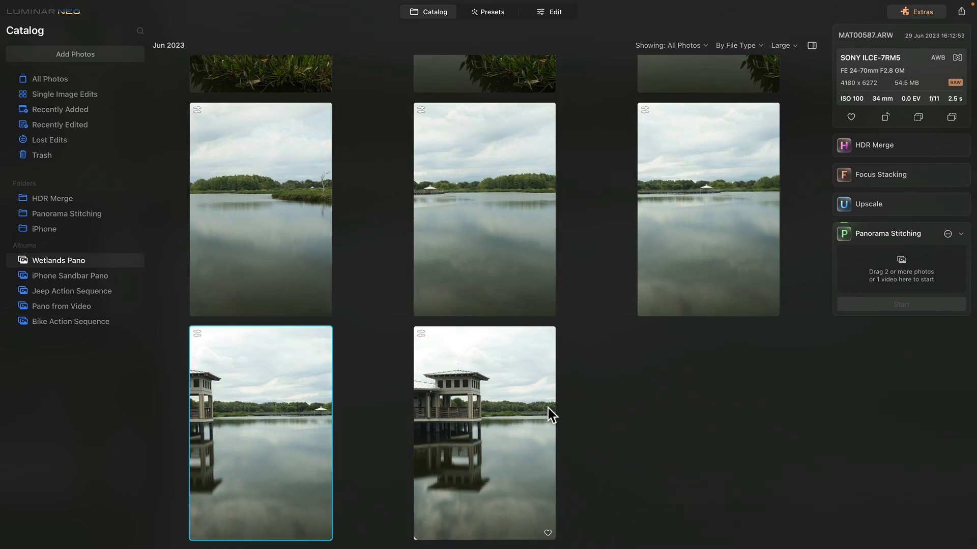
Load all eight Wetlands Pano photos into Panorama Stitching
left_click(491, 411)
scroll(489, 410, "up", 4)
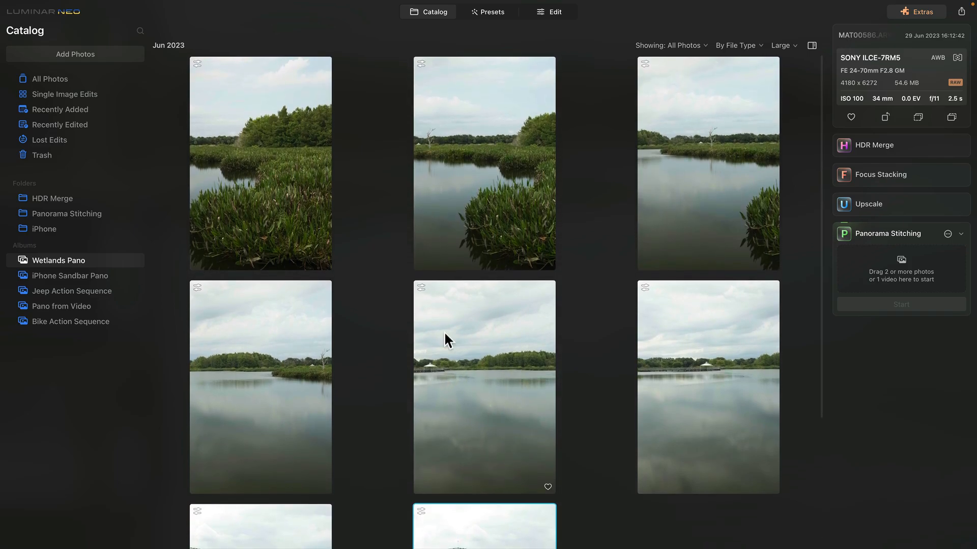
left_click(217, 115, "shift")
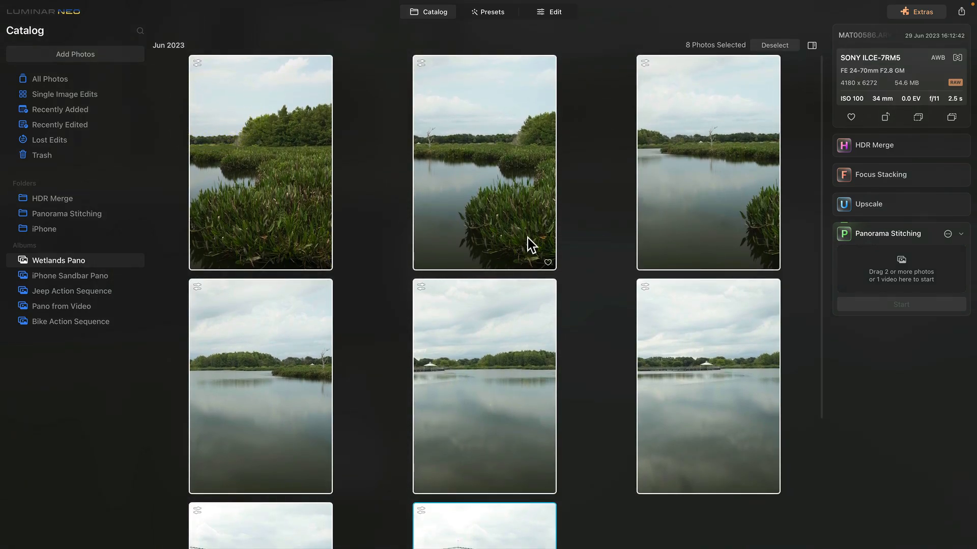
left_click_drag(689, 214, 883, 267)
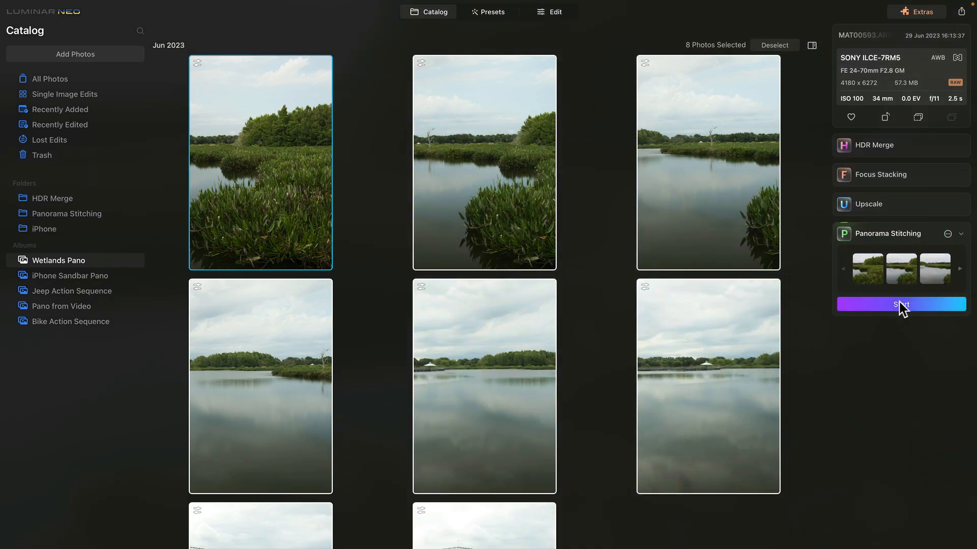
Check the loaded photos and the Panorama Stitching settings without enabling any corrections, and start the panorama preview
left_click(960, 270)
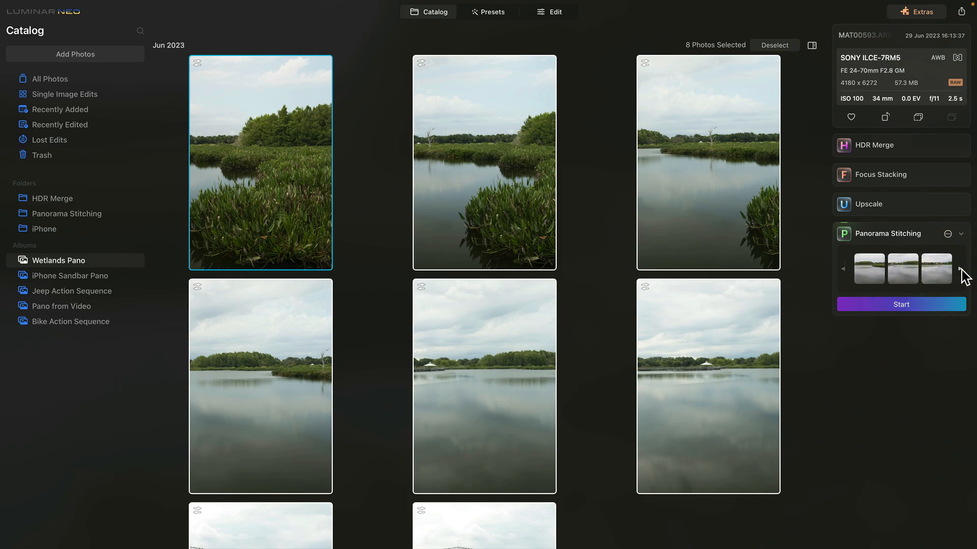
left_click(843, 268)
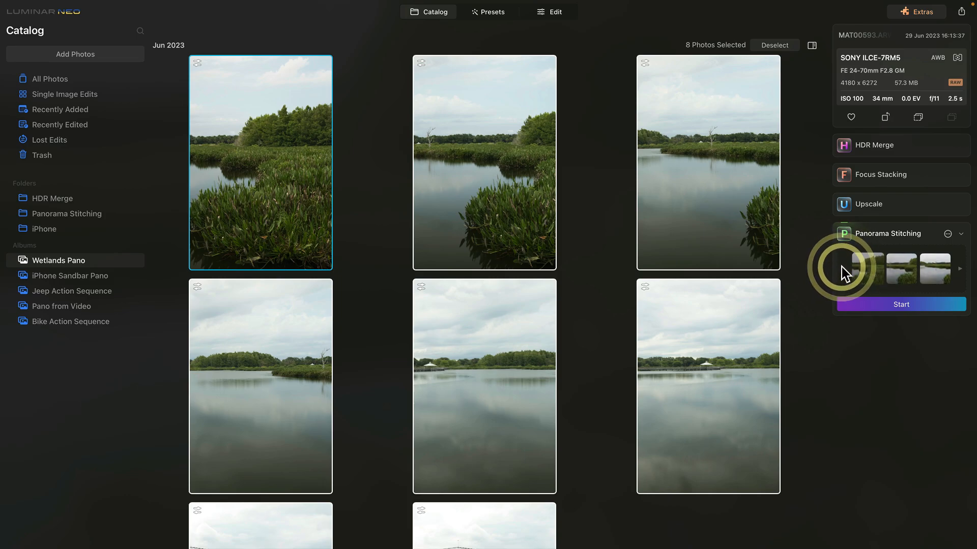
left_click(948, 234)
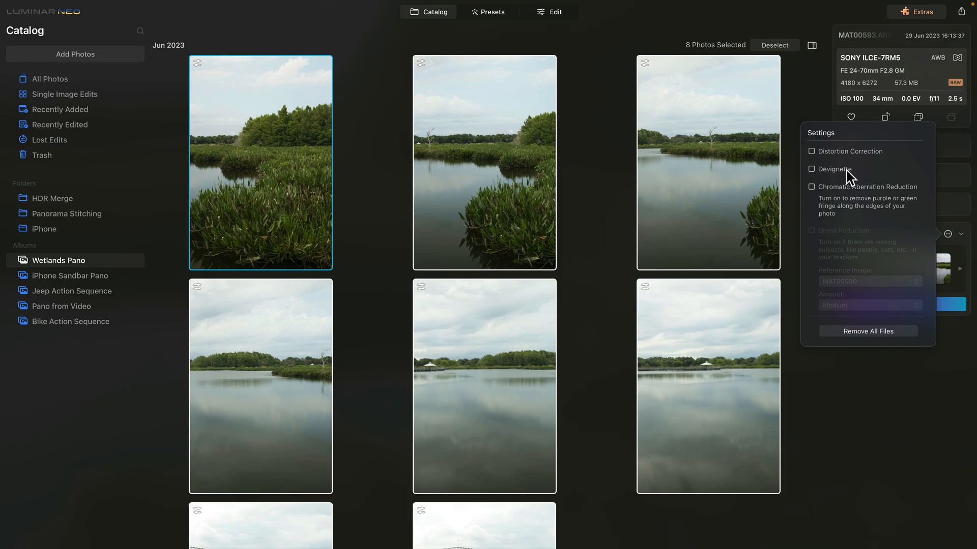
left_click(860, 414)
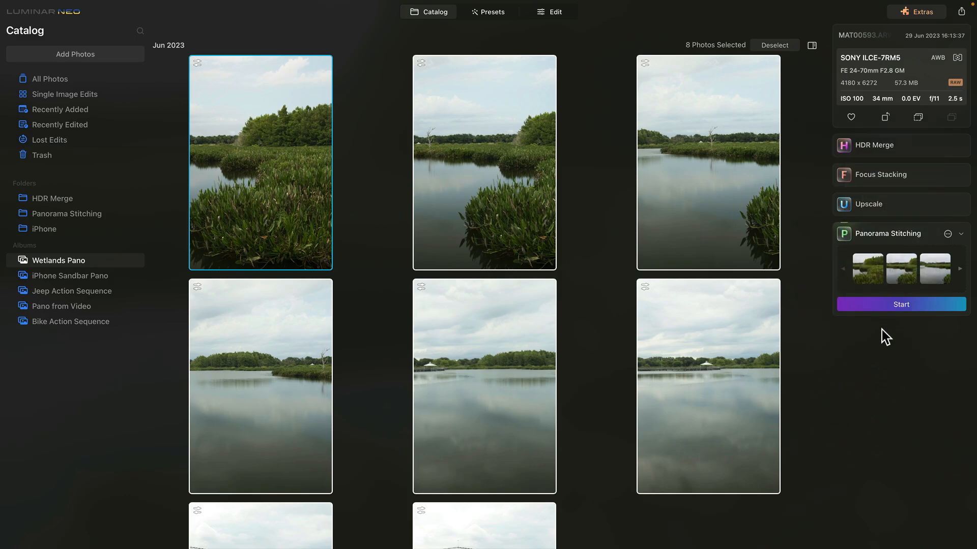
left_click(872, 307)
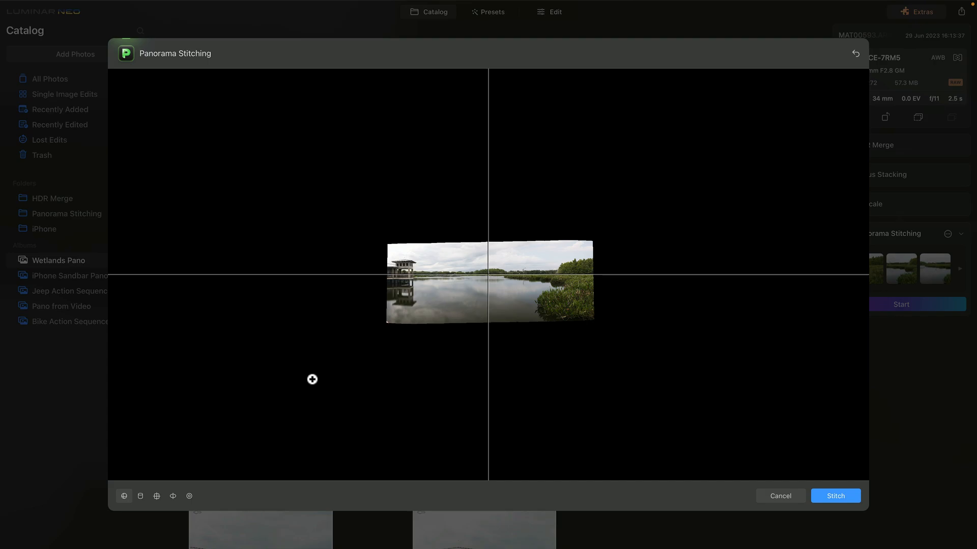
Compare the panorama preview in all five projection types and return to the initial projection
left_click(140, 496)
left_click(155, 497)
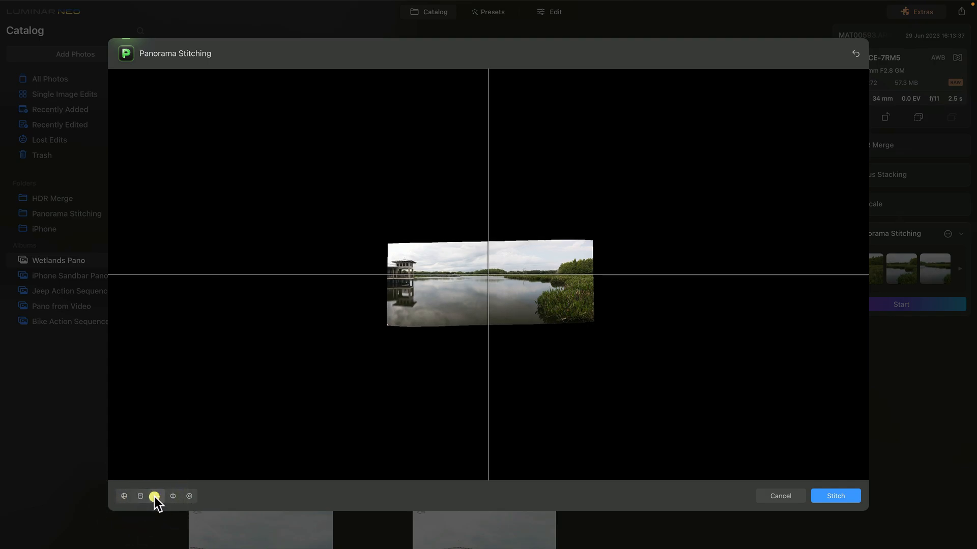
left_click(172, 497)
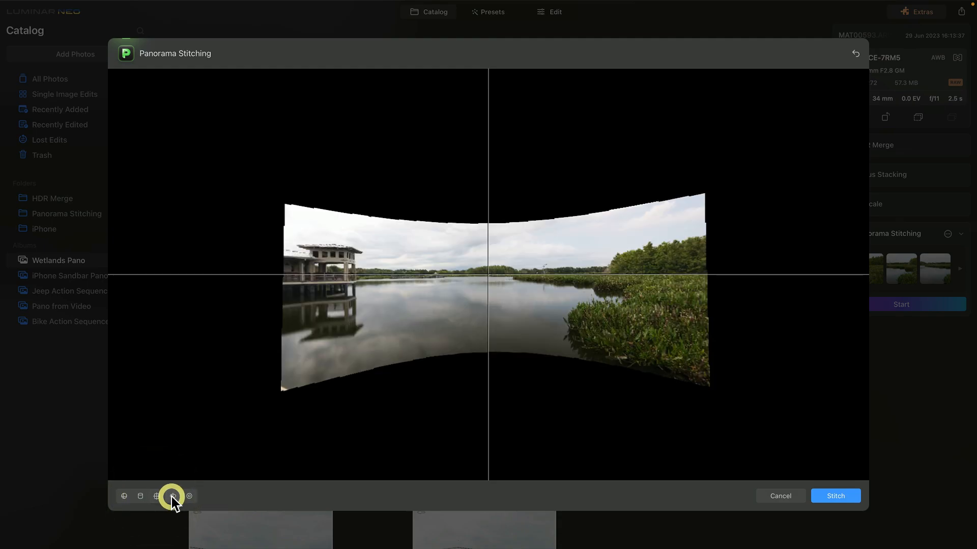
left_click(190, 497)
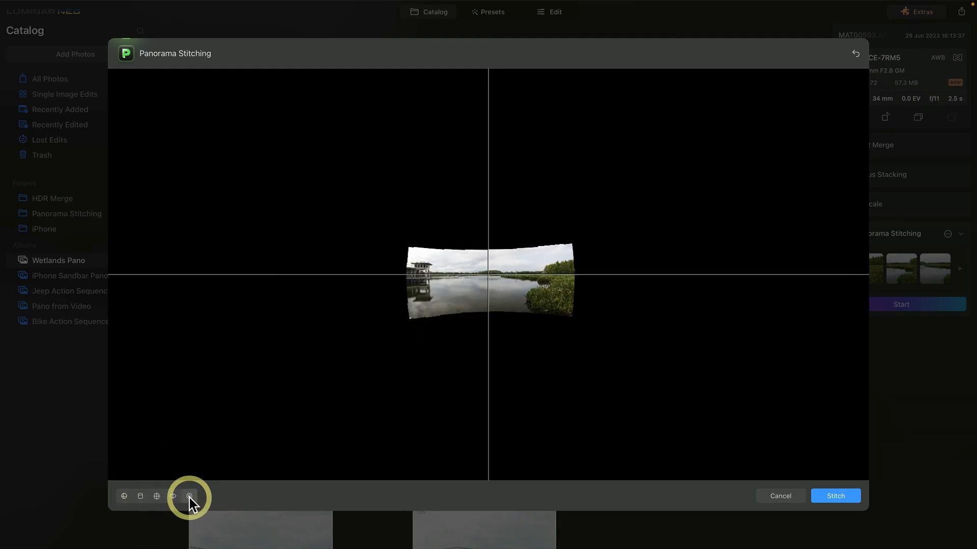
left_click(124, 497)
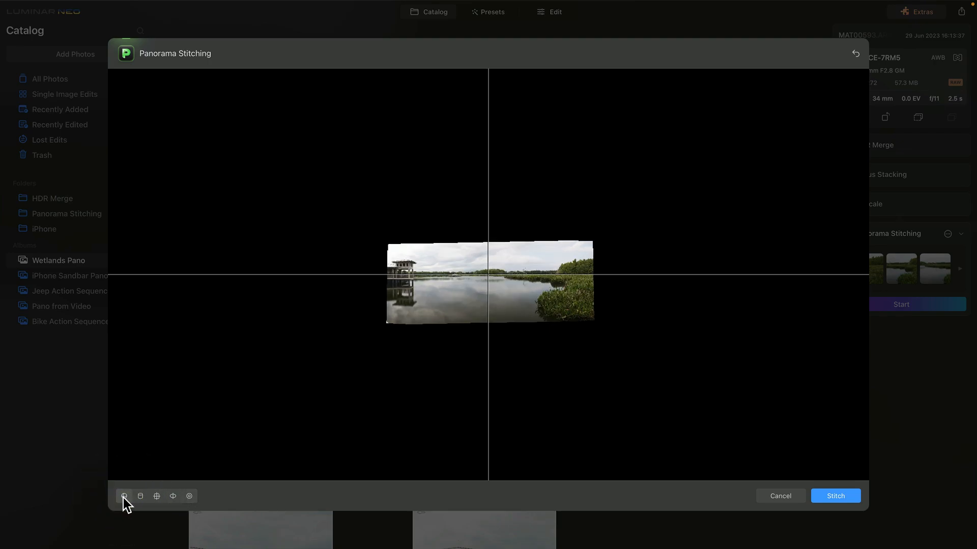
Inspect the pavilion up close while shifting the panorama against the alignment guides, and return to the full view
left_click(420, 259)
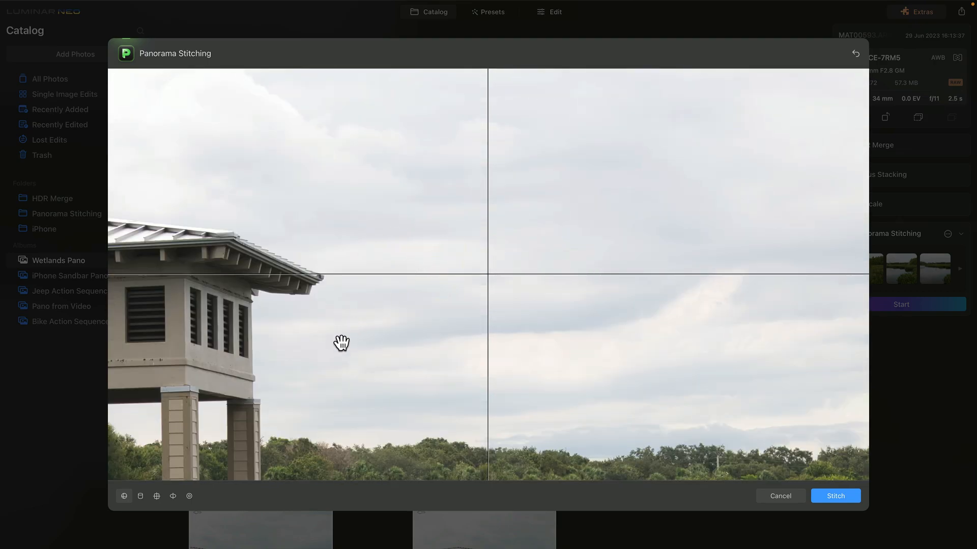
left_click_drag(258, 386, 442, 285)
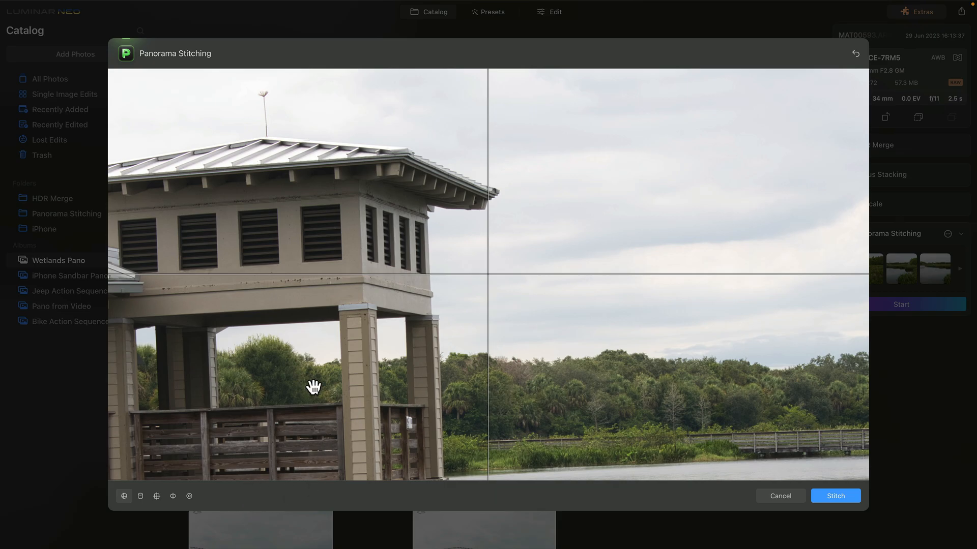
left_click(365, 325)
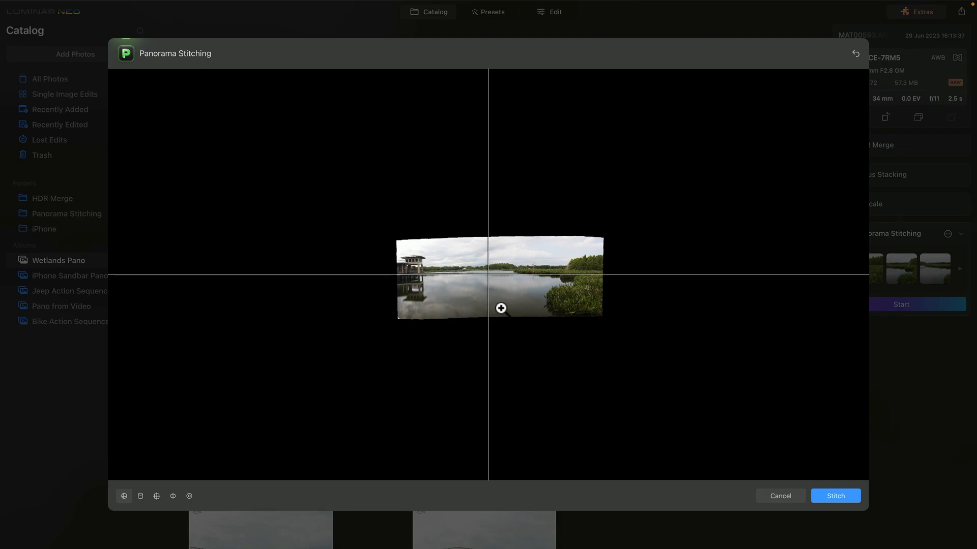
Try shifting the panorama well below the horizontal guide, and bring it back level
left_click(441, 279)
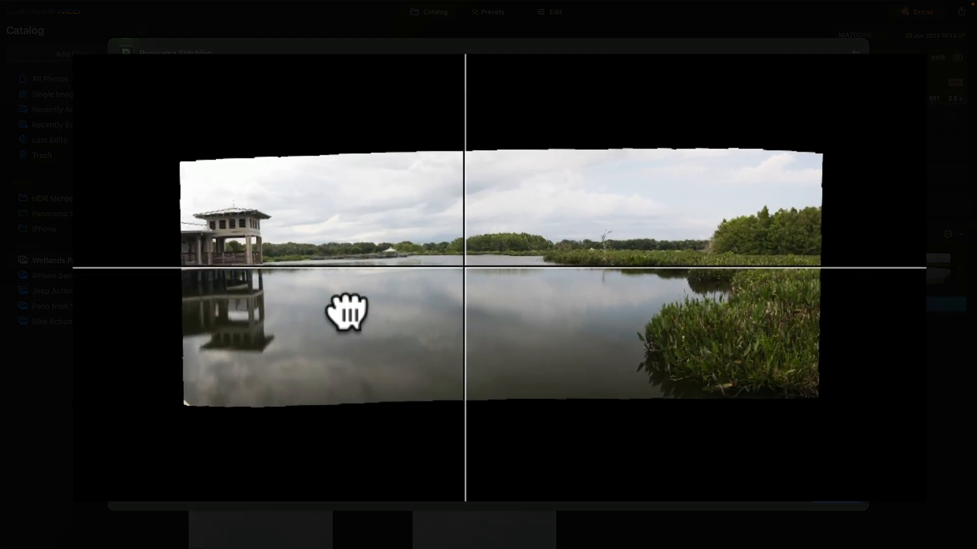
left_click_drag(346, 312, 338, 432)
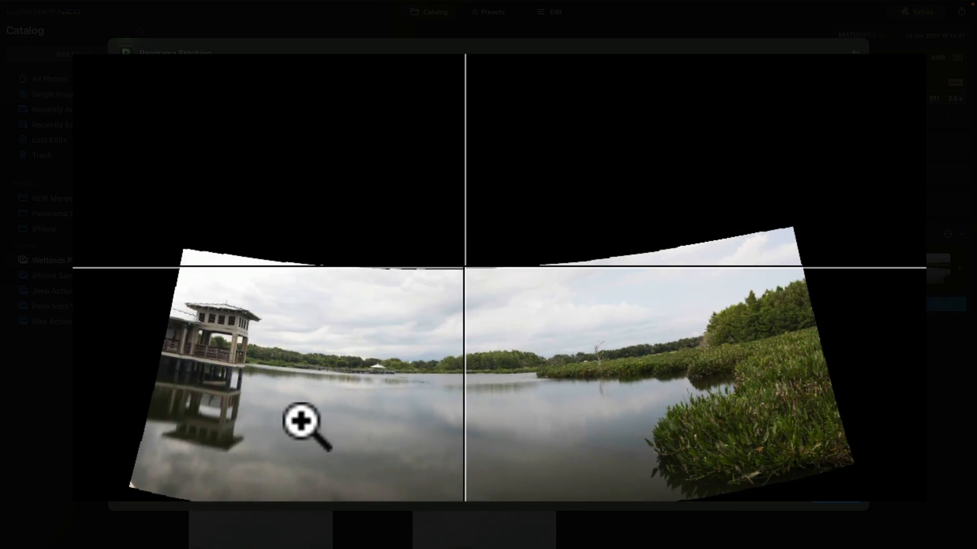
left_click_drag(305, 423, 322, 325)
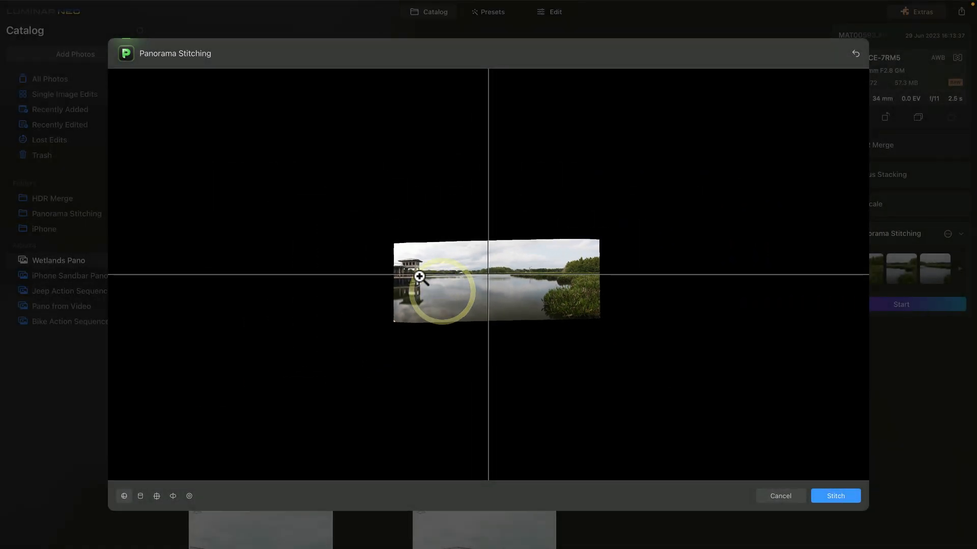
Fine-tune the panorama's vertical alignment against the guides at the enlarged pavilion, and stitch the photos
left_click(419, 276)
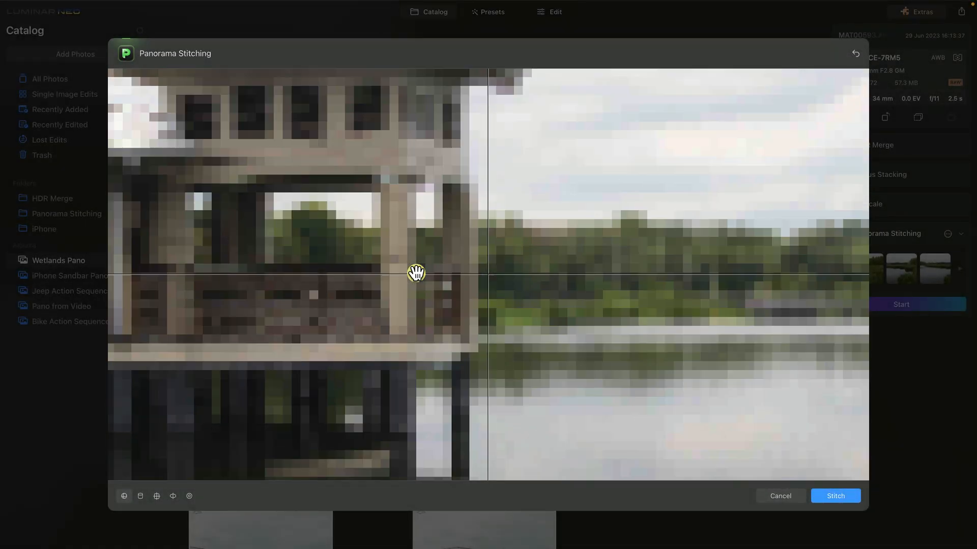
left_click_drag(597, 229, 597, 272)
left_click(428, 261)
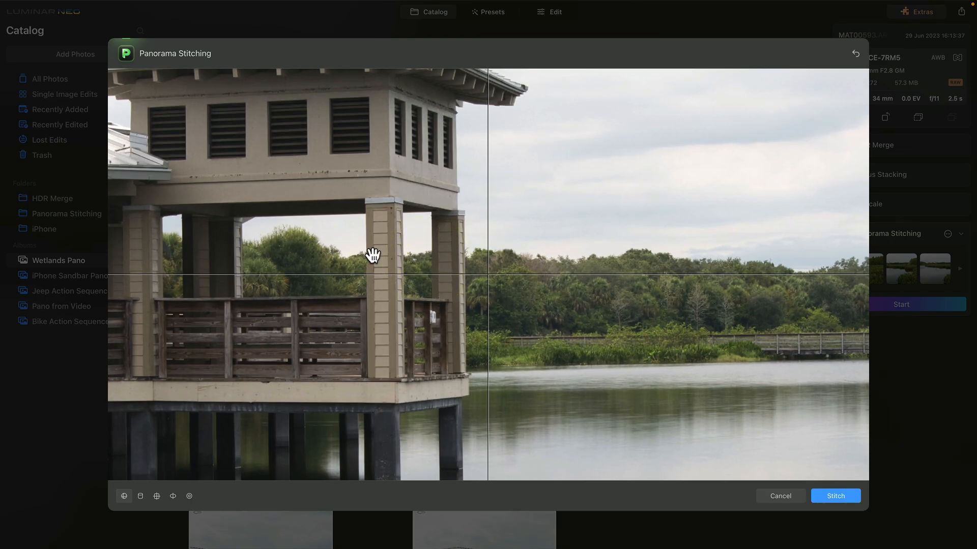
left_click_drag(558, 220, 556, 225)
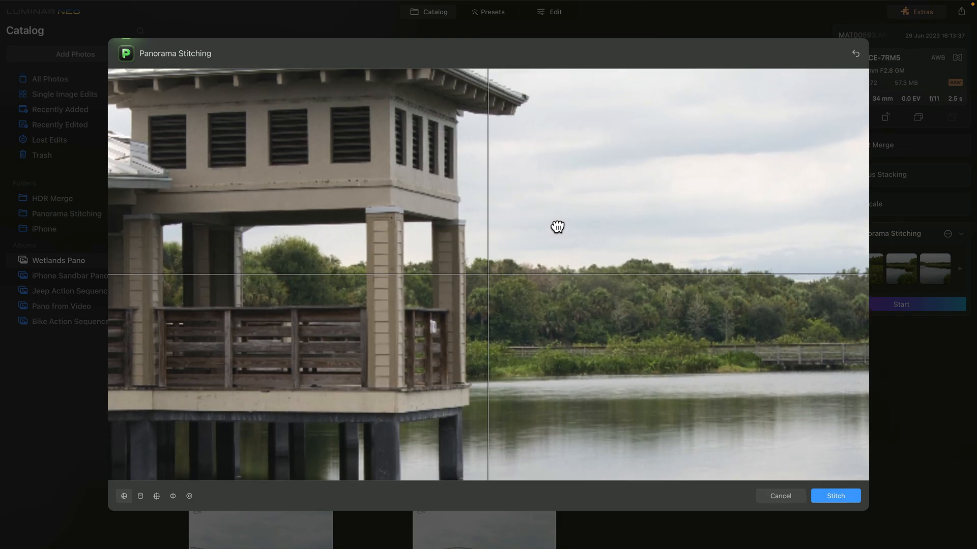
left_click(557, 224)
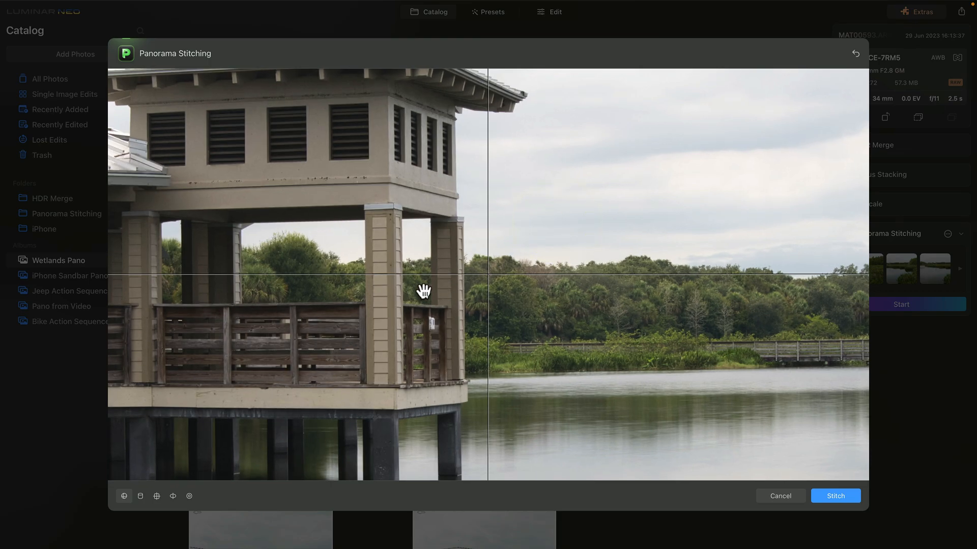
left_click(591, 230)
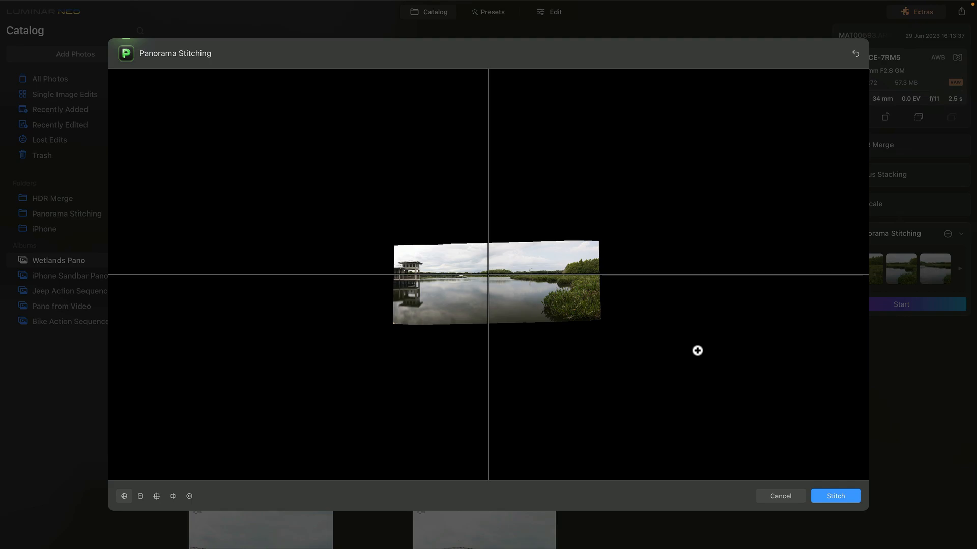
left_click(829, 496)
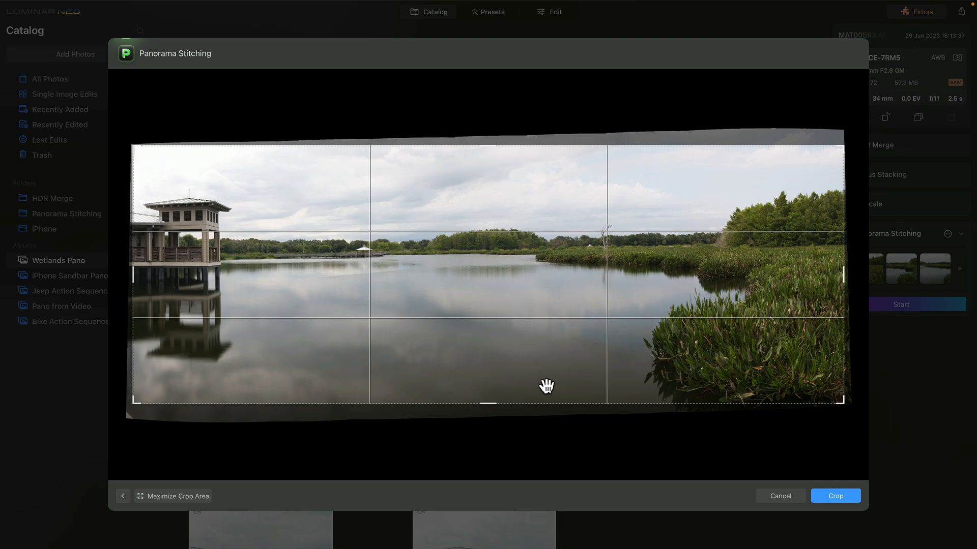
Try tightening the crop frame around the stitched panorama from the water, sky, pavilion and reed edges
left_click_drag(489, 403, 491, 337)
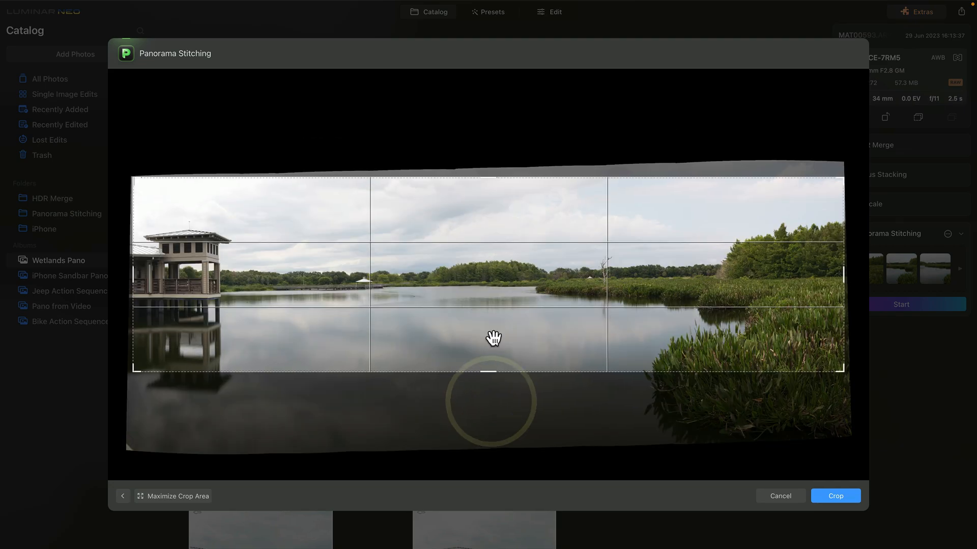
left_click(172, 498)
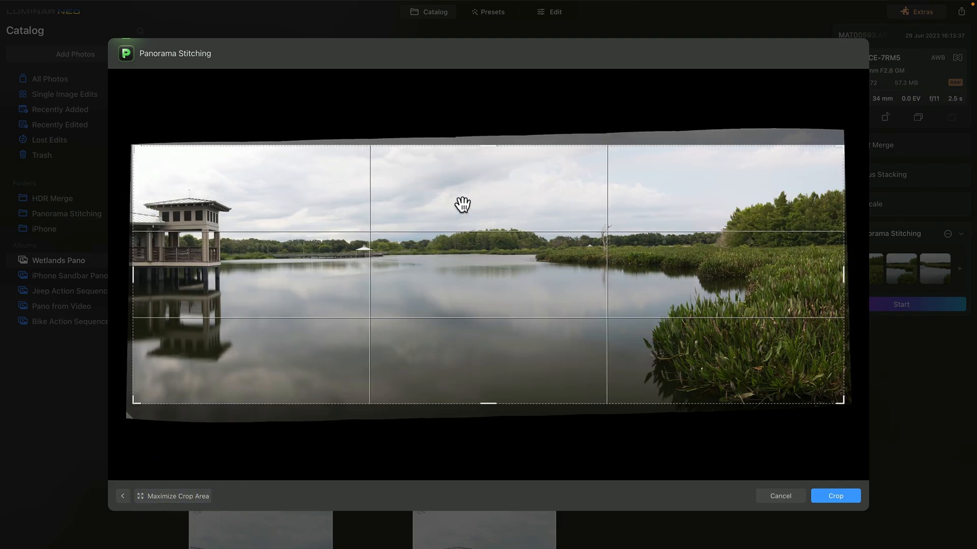
left_click_drag(489, 146, 491, 162)
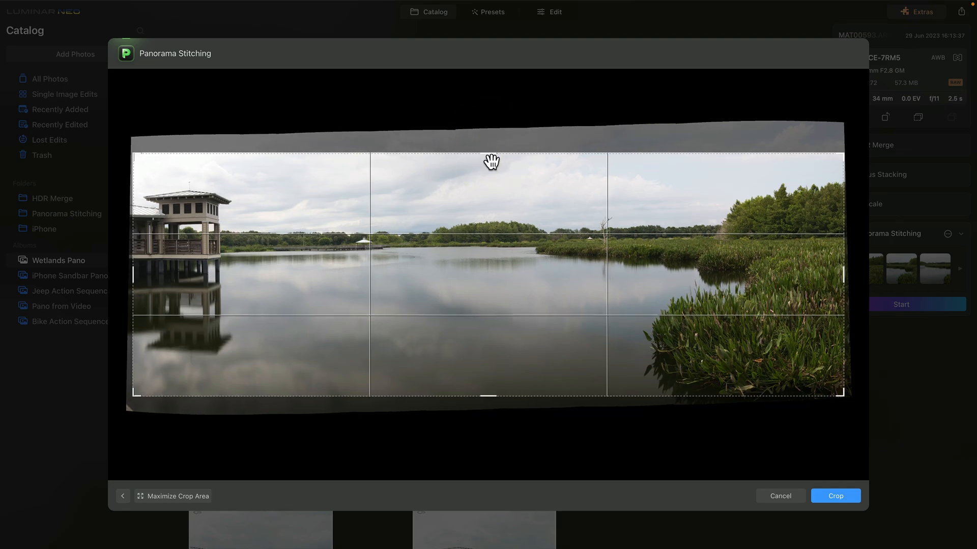
left_click_drag(130, 275, 134, 275)
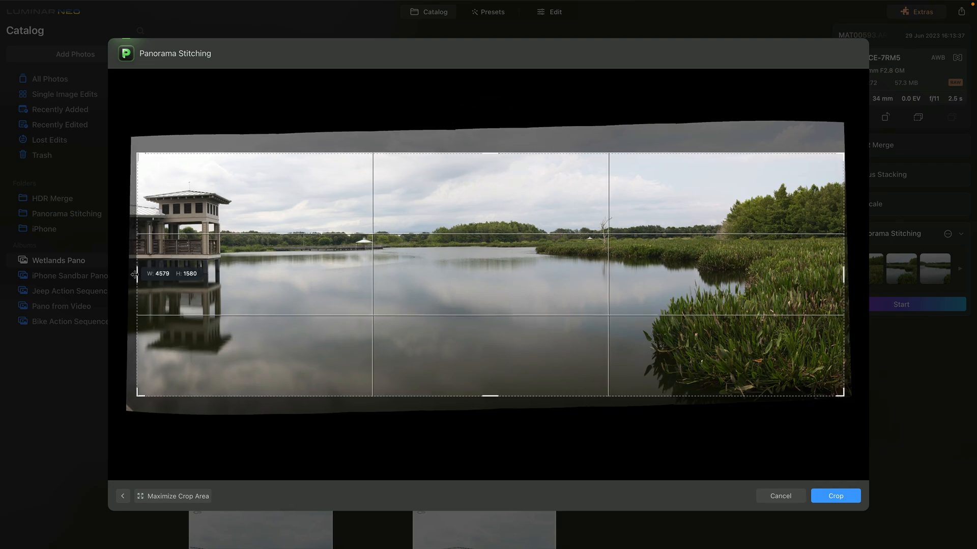
left_click_drag(489, 395, 488, 375)
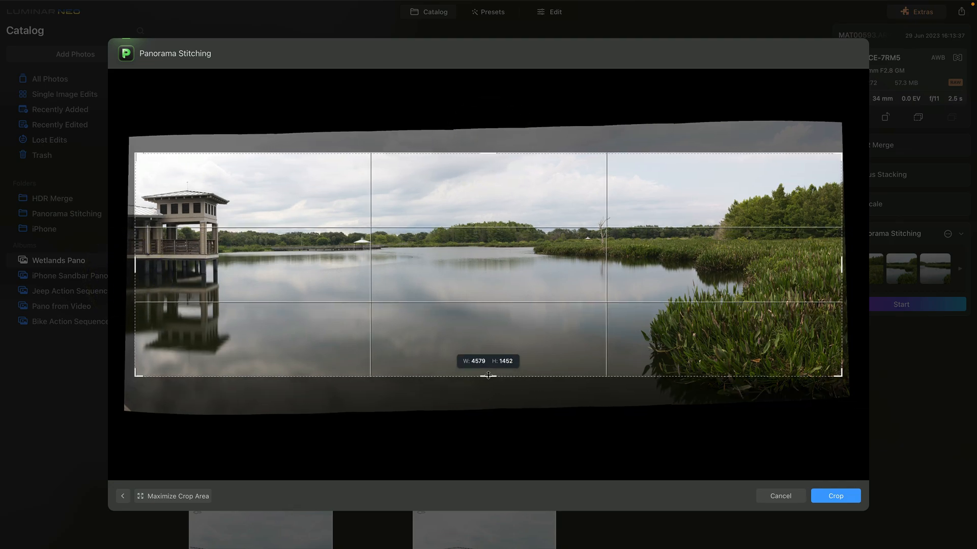
left_click_drag(840, 275, 772, 276)
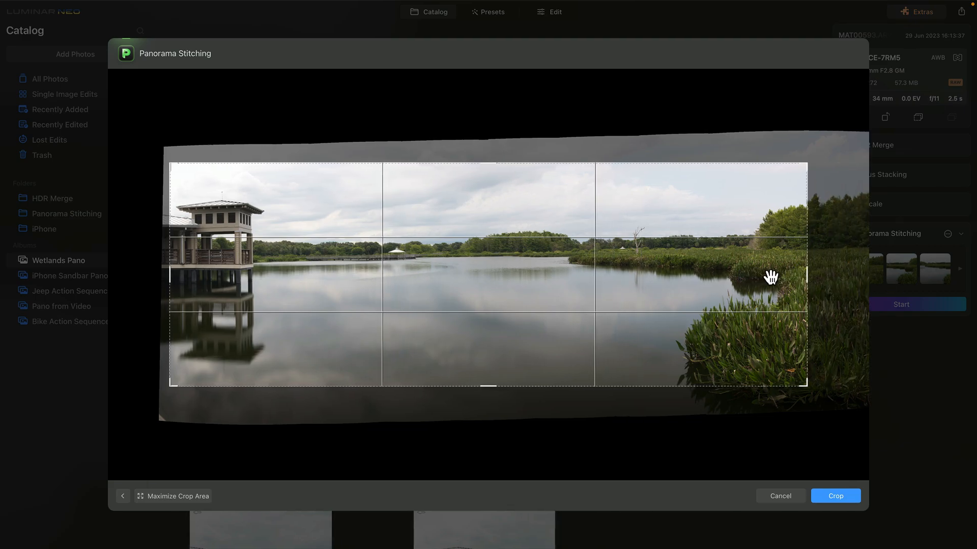
Crop the panorama to the maximum crop area and save it
left_click(837, 496)
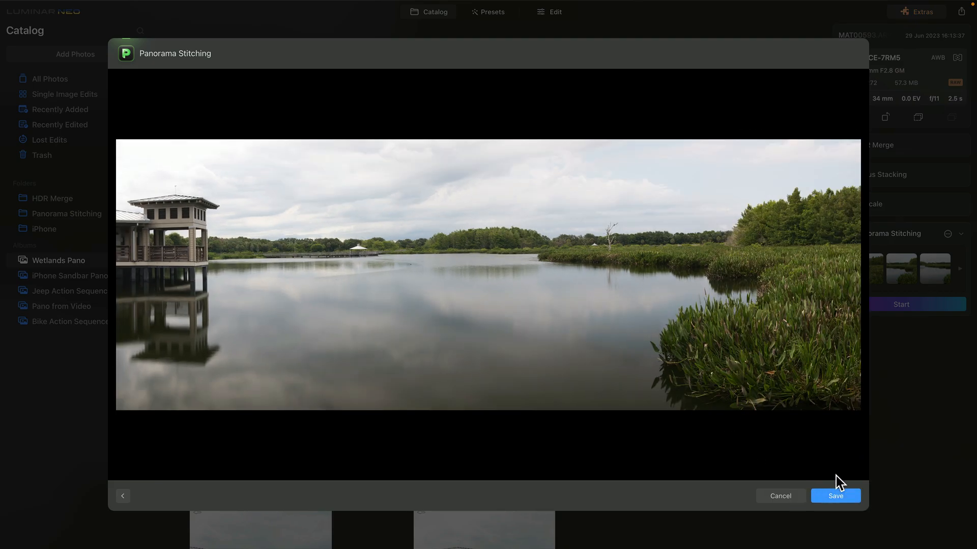
left_click(835, 497)
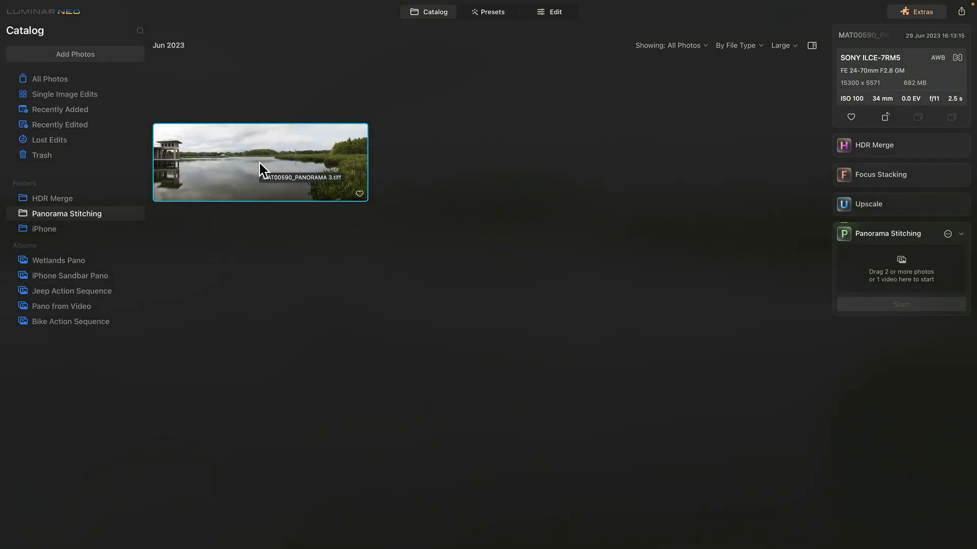
Add the saved panorama to the Wetlands Pano album and check it there alongside the source photos
left_click_drag(283, 163, 74, 266)
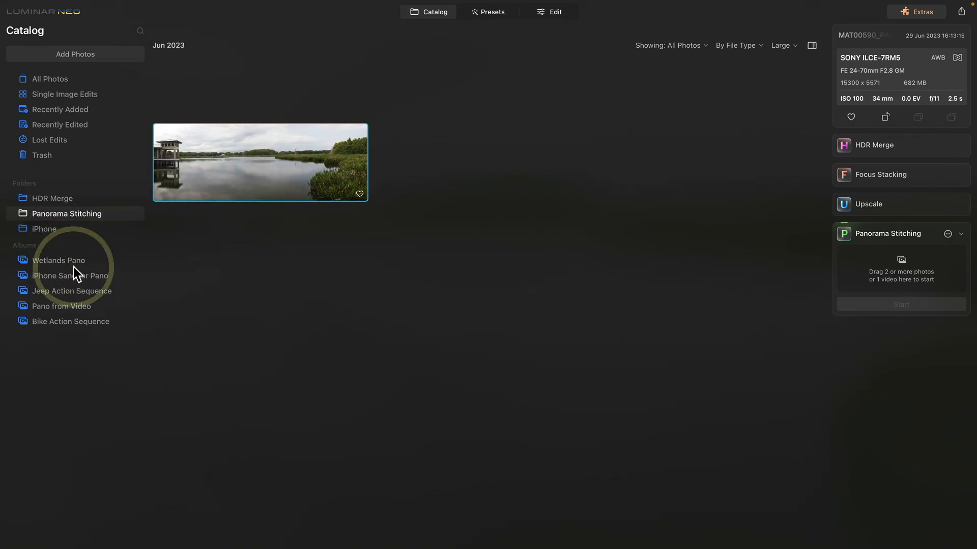
left_click(71, 261)
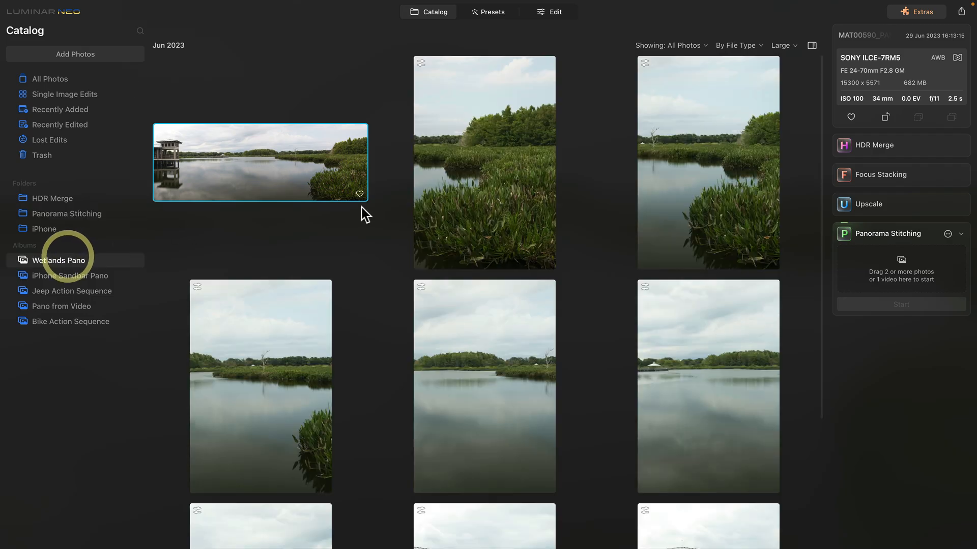
scroll(379, 213, "down", 4)
scroll(467, 266, "up", 3)
scroll(476, 275, "up", 1)
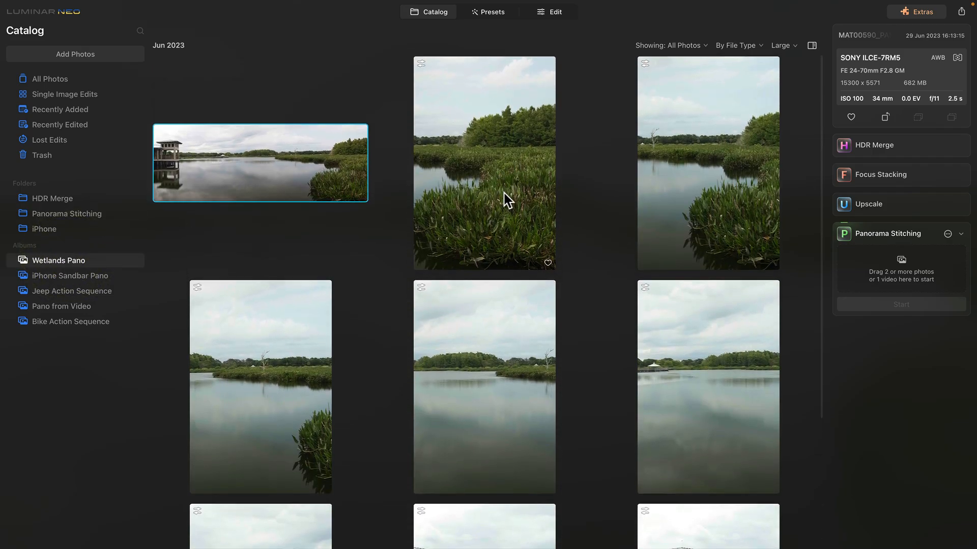
Open the stitched panorama from the Wetlands Pano album for editing
double_click(273, 151)
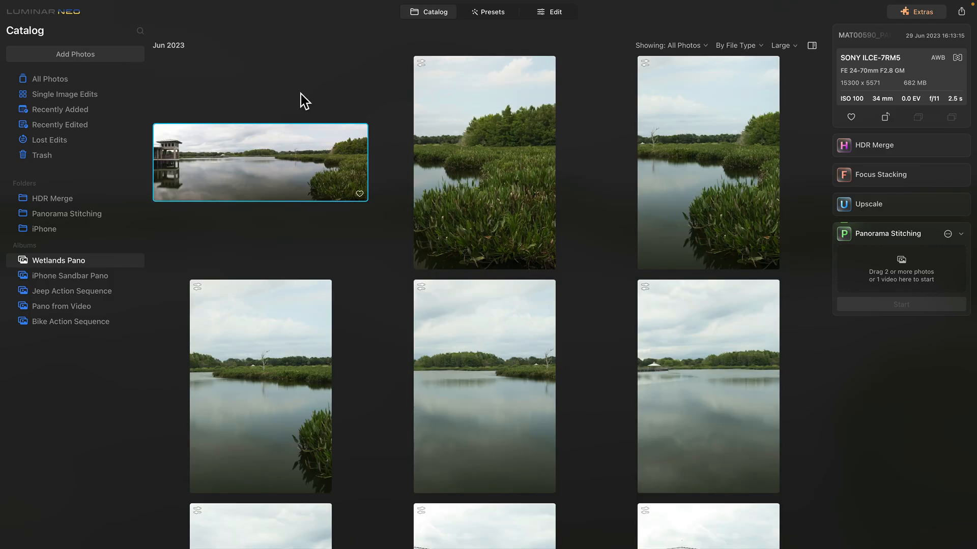
left_click(492, 12)
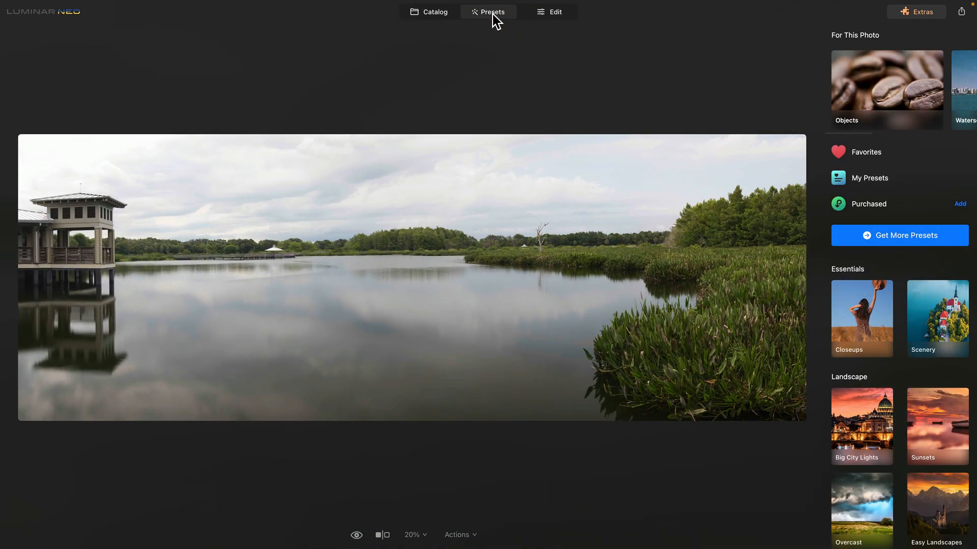
left_click(545, 14)
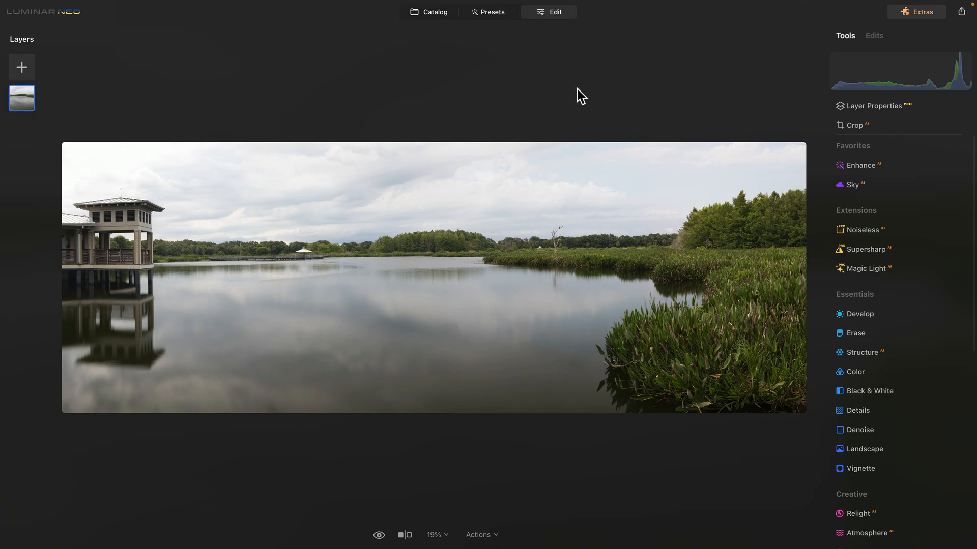
Enhance the panorama with Accent set to 54 and raise the Sky Enhancer amount
left_click(853, 167)
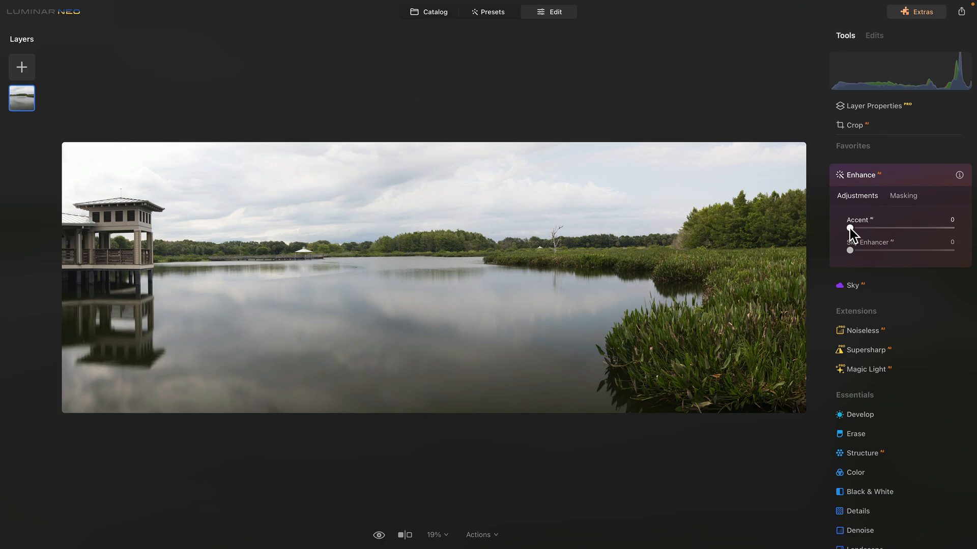
left_click_drag(850, 230, 905, 232)
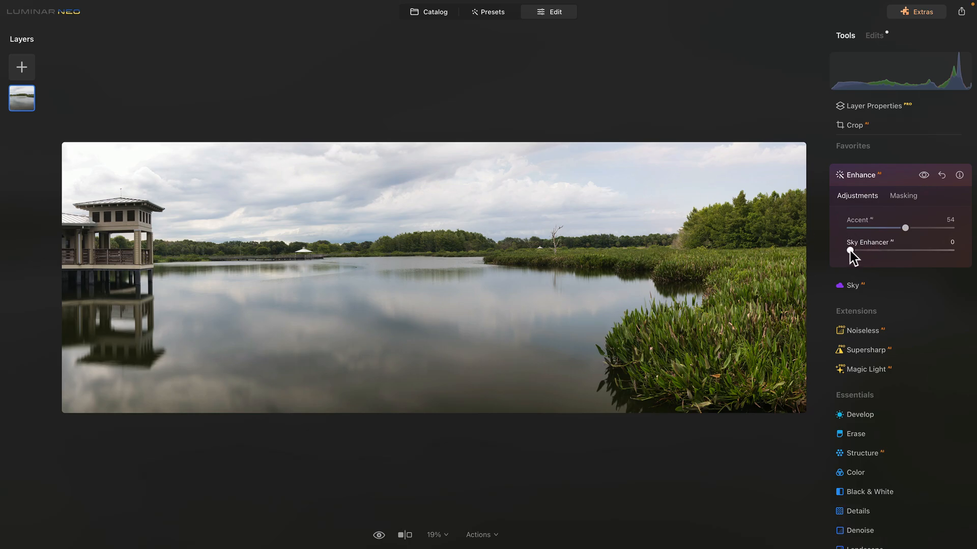
left_click_drag(850, 251, 884, 253)
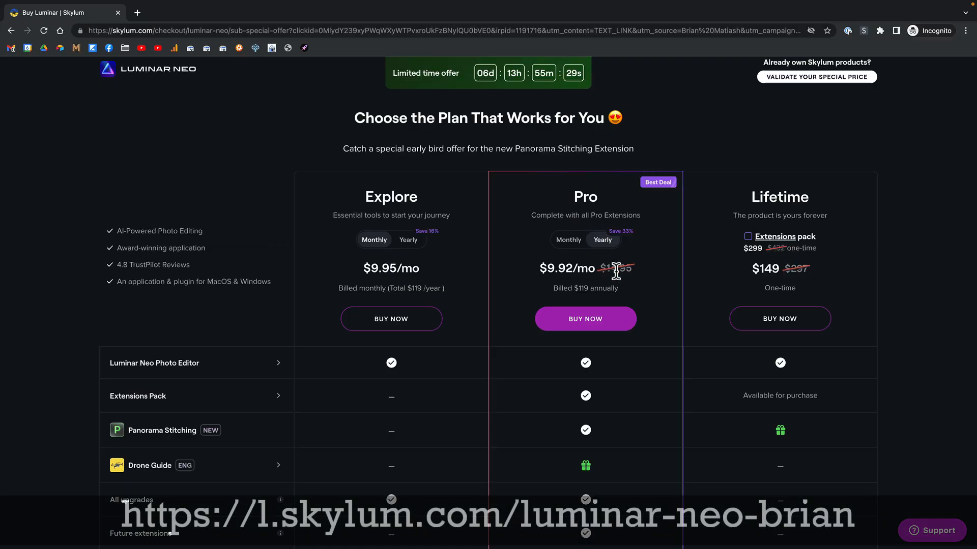
In the browser, start checkout for the yearly Pro plan of Luminar Neo and fill in the promotional code
left_click(540, 324)
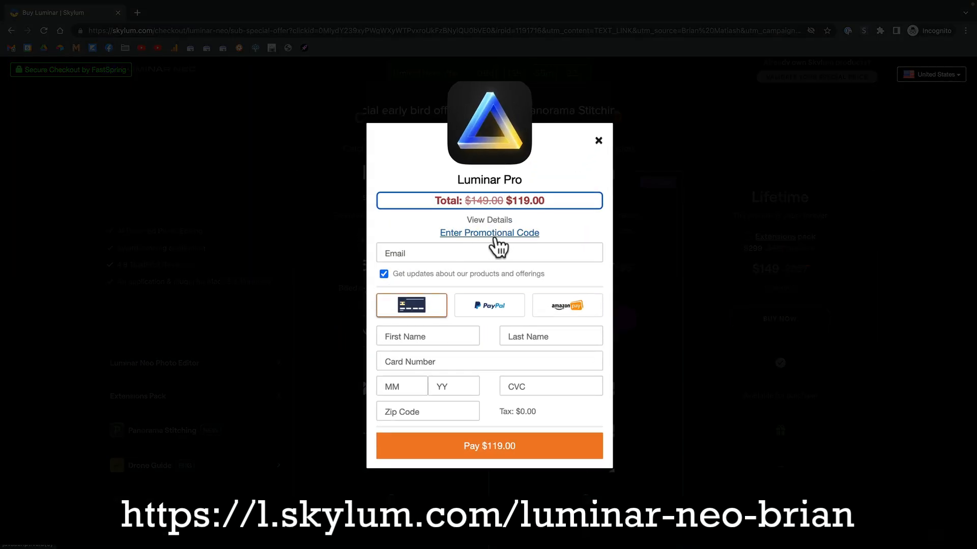
left_click(501, 233)
type("brian15")
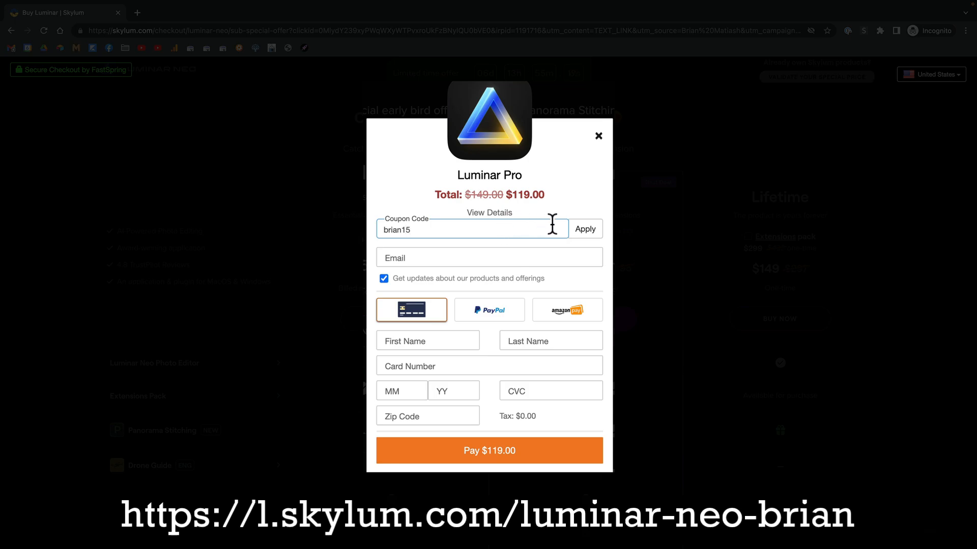
Apply the entered coupon code to the Luminar Pro order
left_click(581, 237)
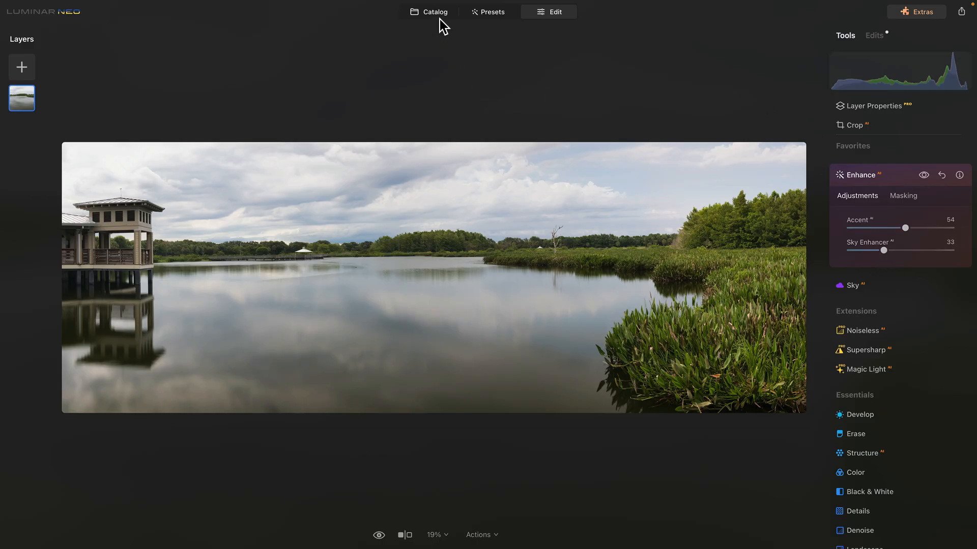
Switch back to Luminar Neo, play the LN Pano.mp4 video from the Jeep Action Sequence album and return to the catalog
left_click(439, 15)
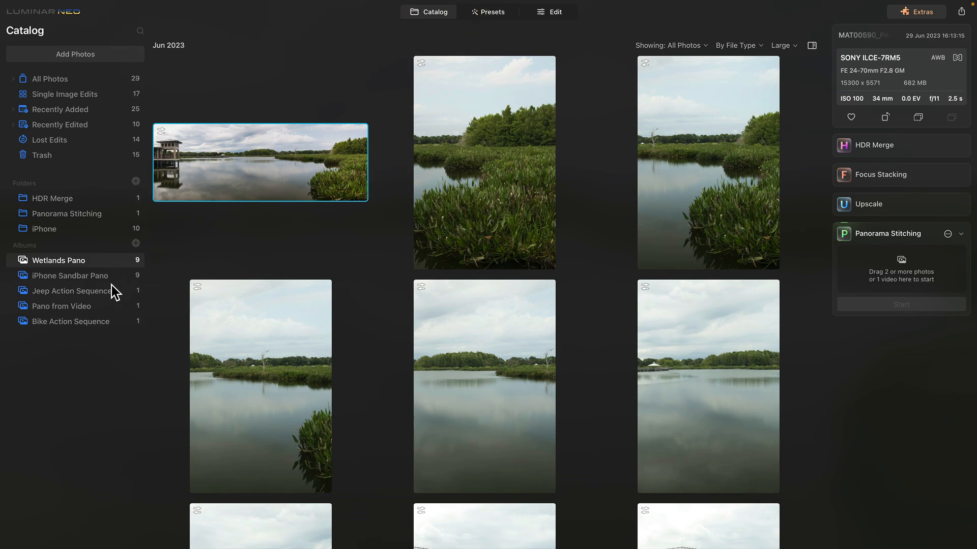
left_click(91, 292)
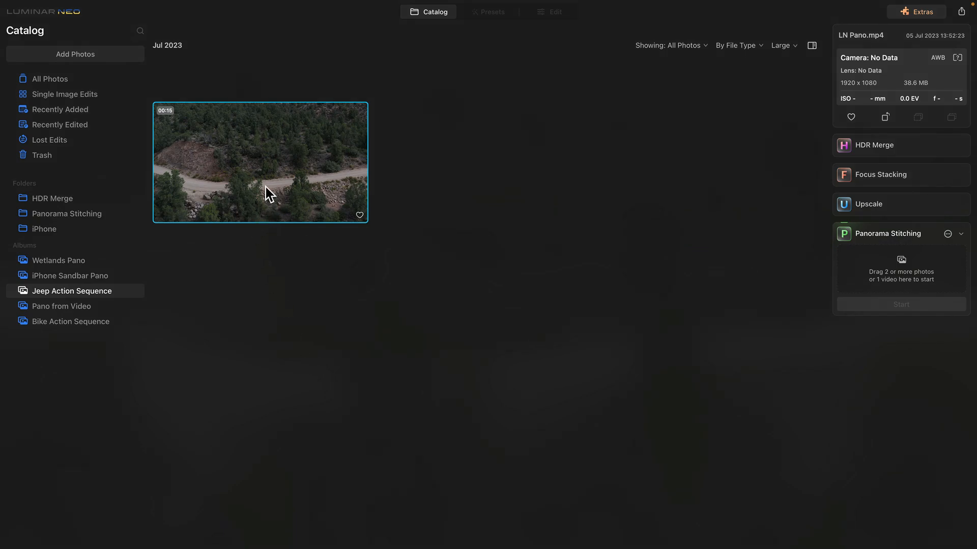
double_click(242, 184)
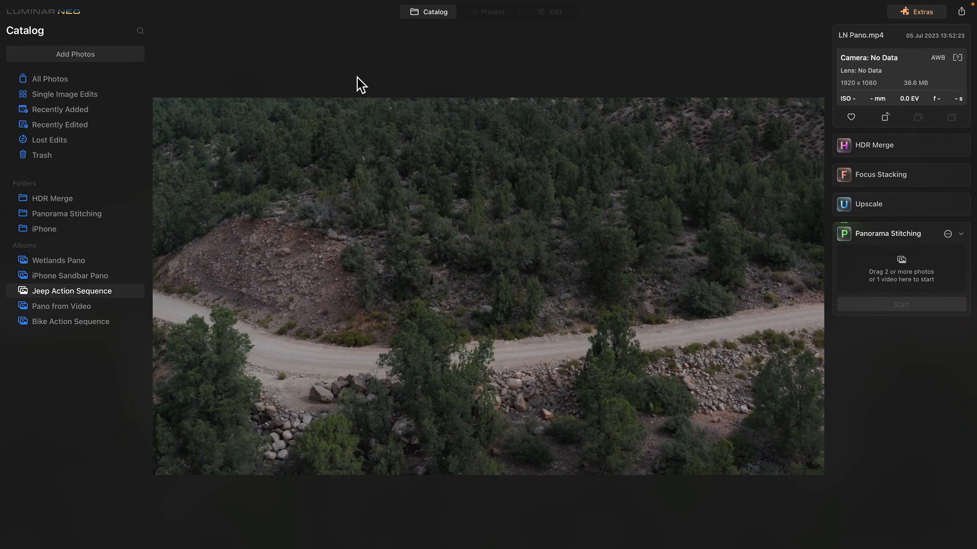
mouse_move(455, 184)
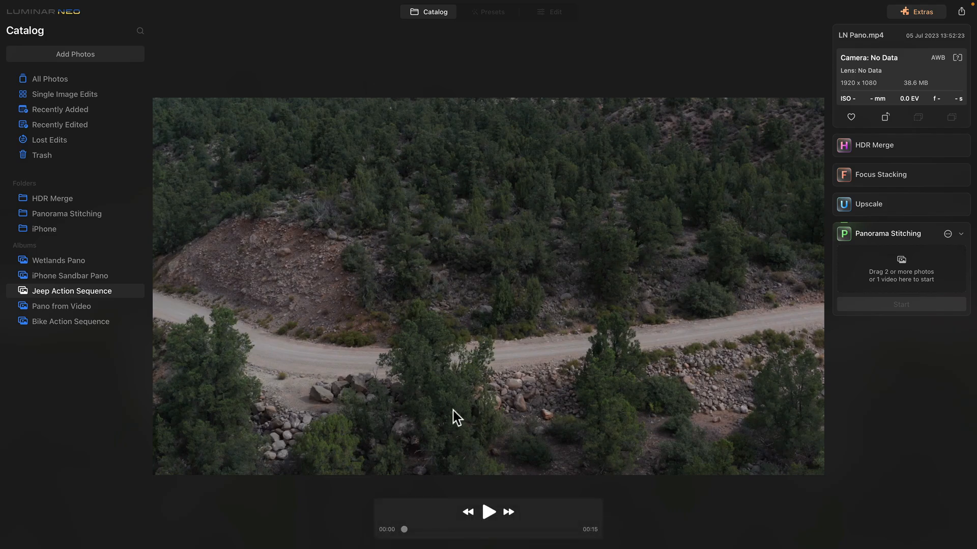
left_click(487, 510)
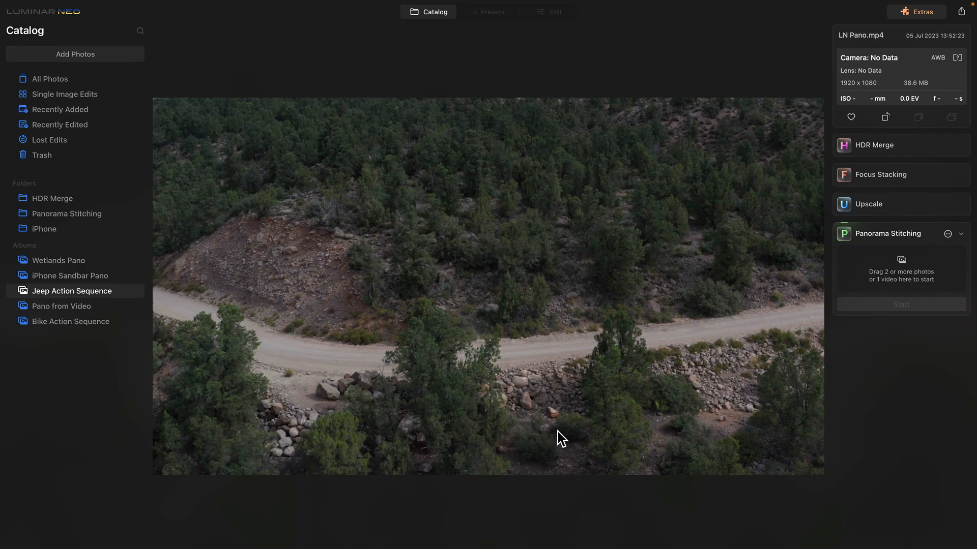
left_click(437, 12)
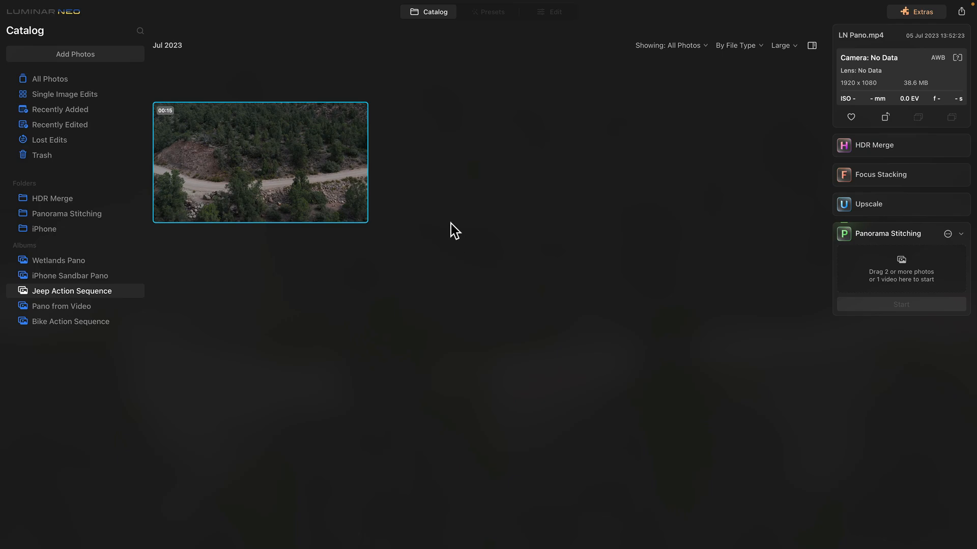
Start Panorama Stitching with the LN Pano.mp4 video and enable Custom Object Composition
left_click_drag(252, 160, 878, 279)
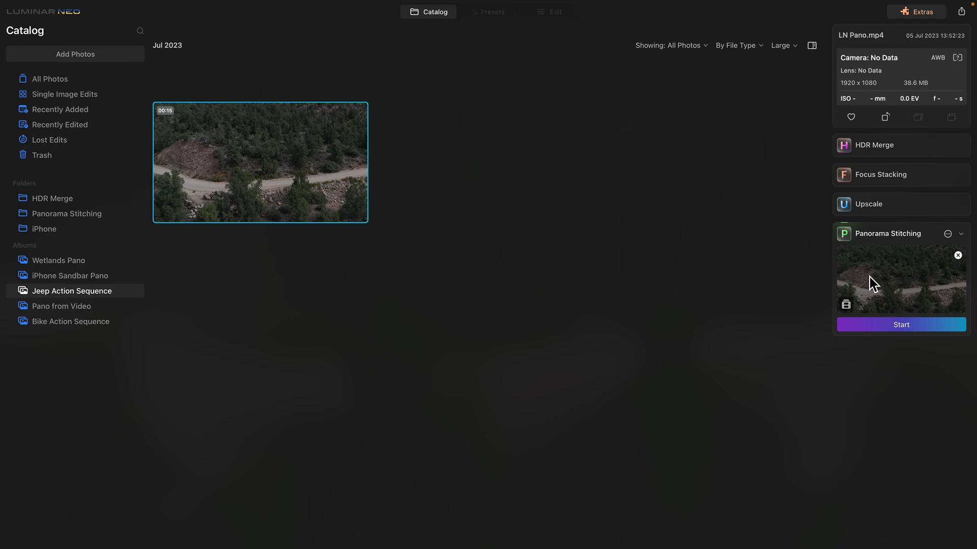
left_click(947, 234)
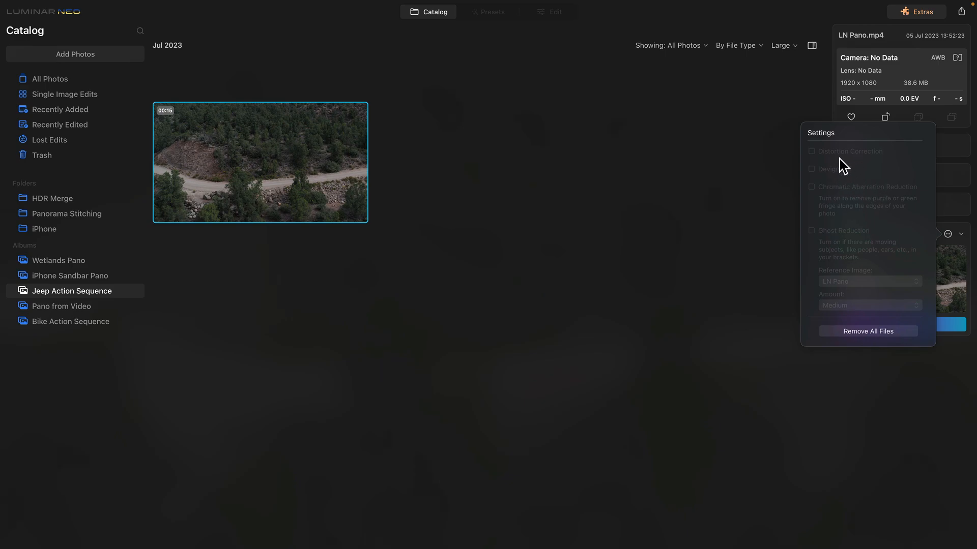
left_click(734, 221)
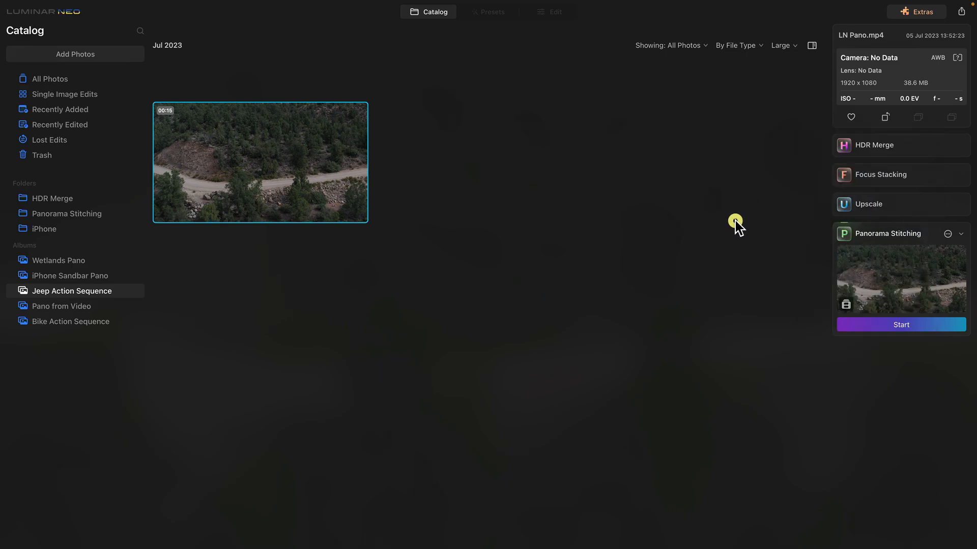
left_click(895, 327)
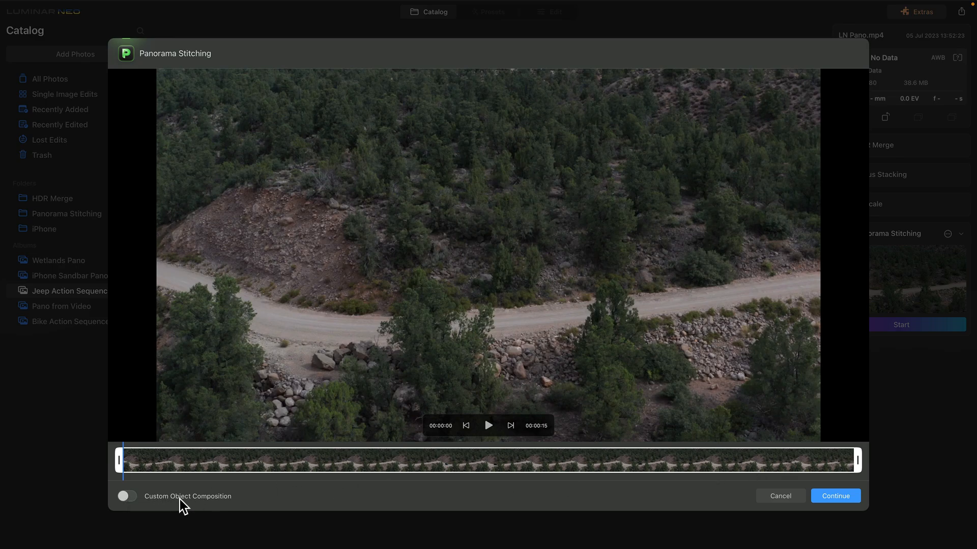
left_click(125, 497)
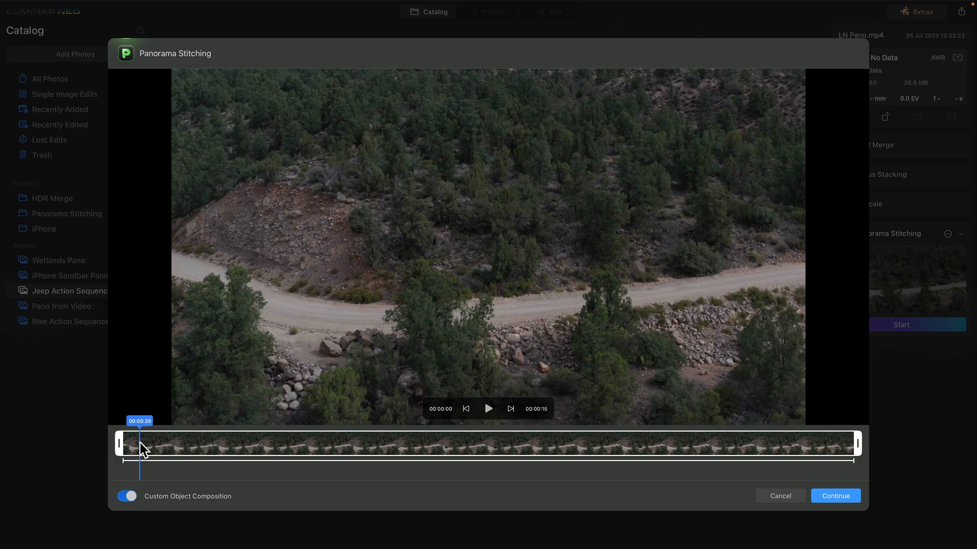
Add an object marker at 7 seconds in the video and fit its selection frame tightly around the Jeep
left_click_drag(165, 446, 459, 471)
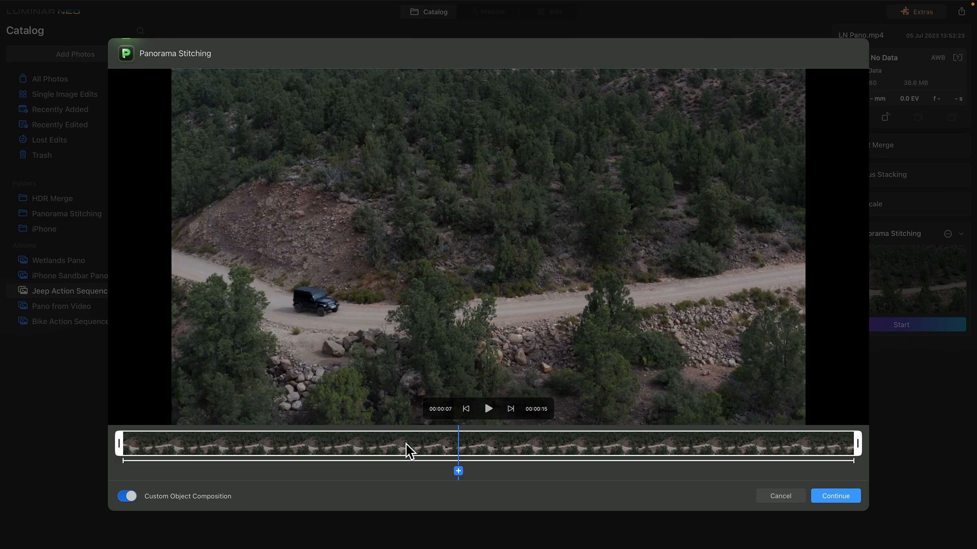
left_click(459, 471)
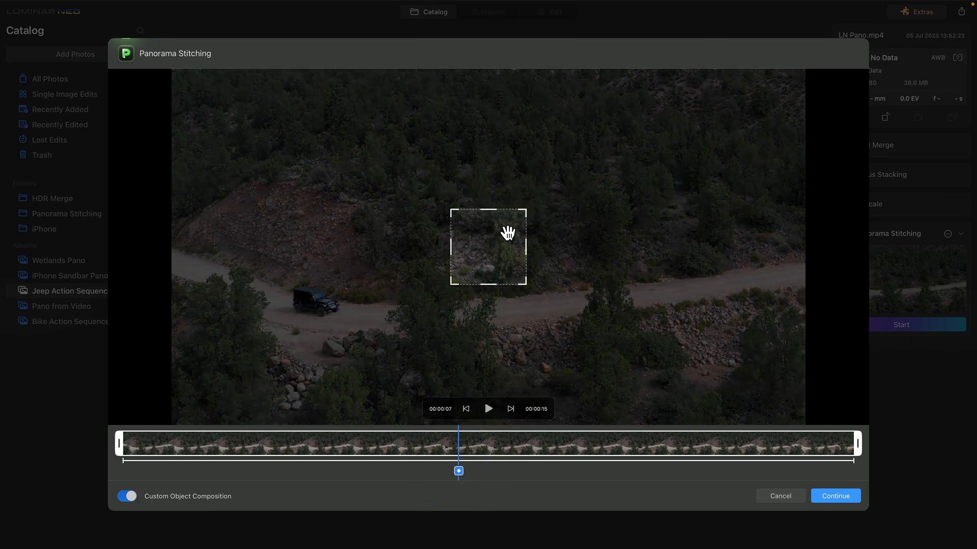
left_click_drag(496, 235, 316, 303)
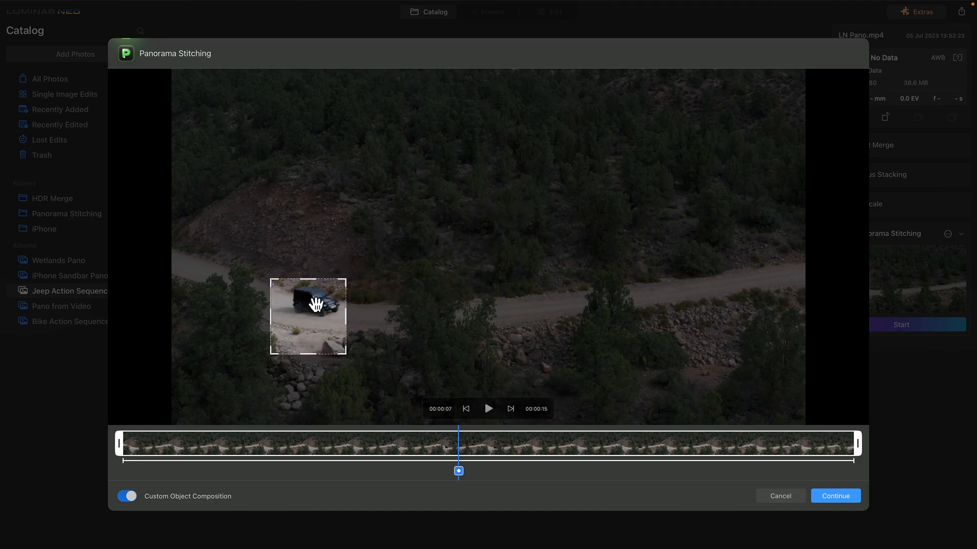
left_click(268, 318)
left_click_drag(304, 354, 343, 300)
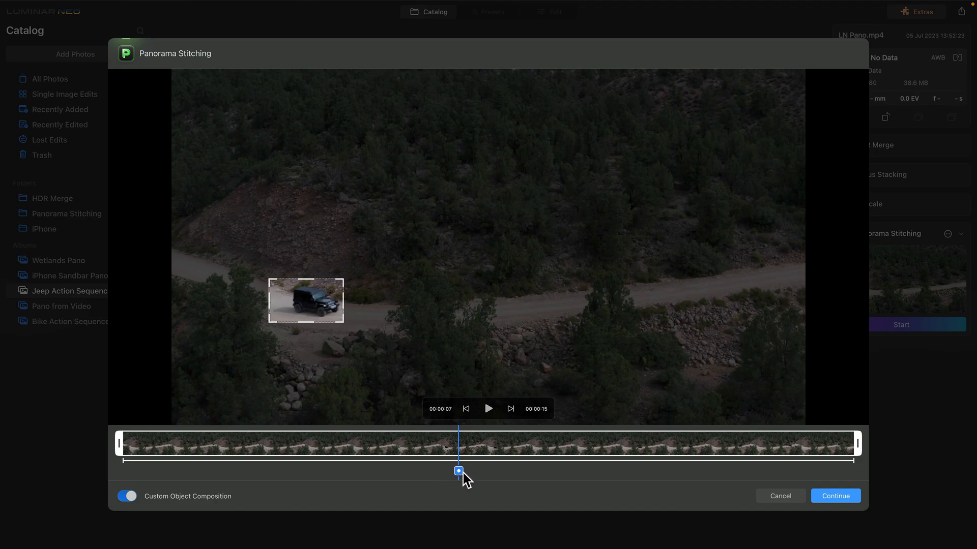
Add a second object marker at 10 seconds and fit its selection frame around the Jeep
left_click_drag(482, 450, 609, 443)
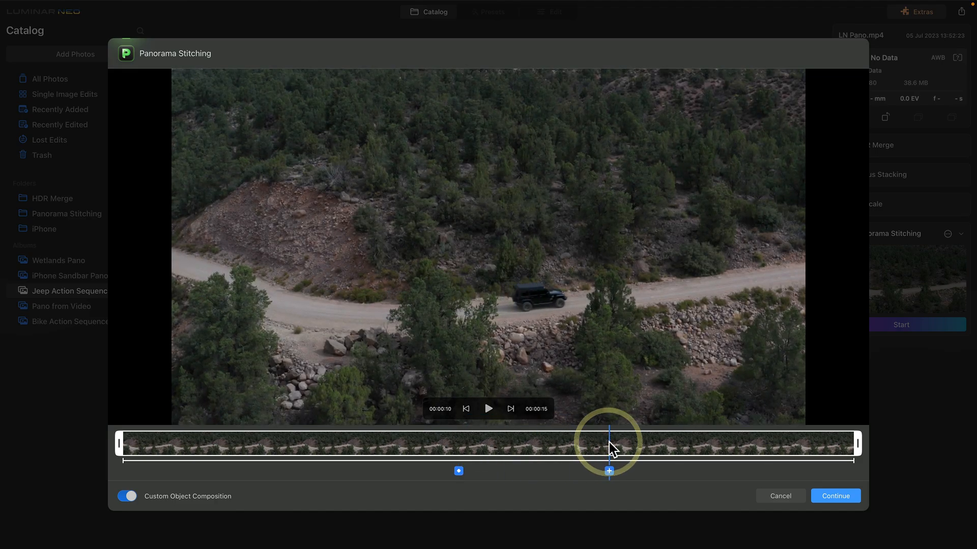
left_click(609, 471)
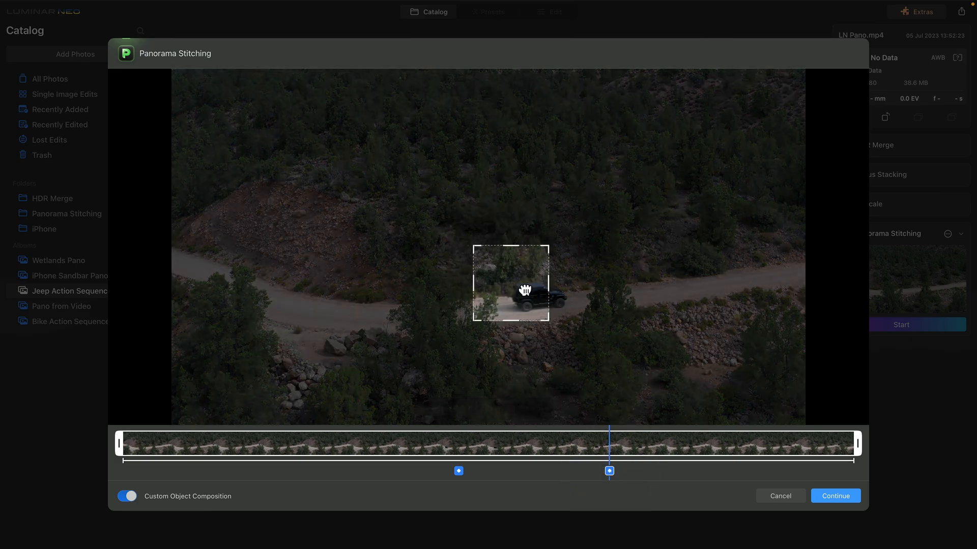
left_click_drag(524, 290, 545, 290)
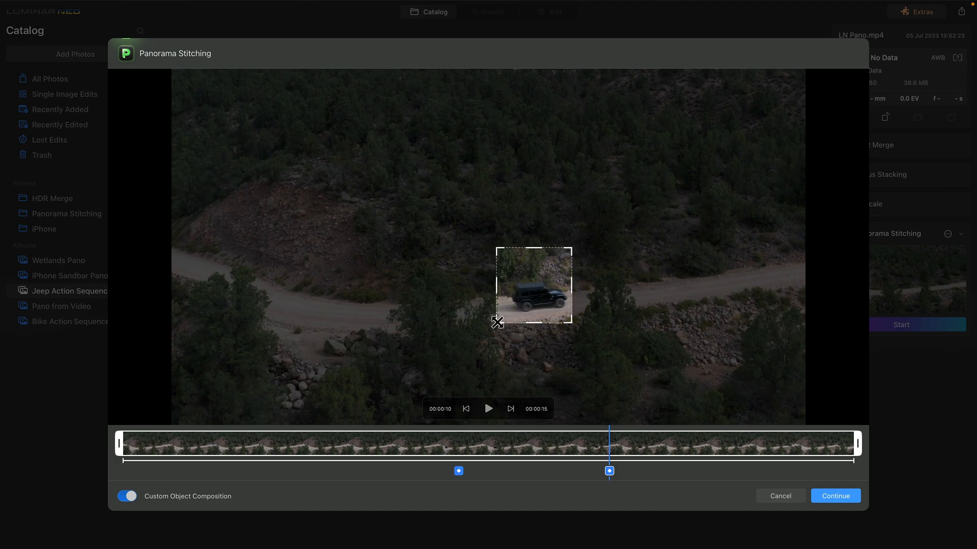
left_click_drag(498, 323, 500, 317)
left_click_drag(534, 251, 530, 278)
Add a third object marker at 12 seconds and fit its selection frame around the Jeep
left_click_drag(654, 439, 716, 440)
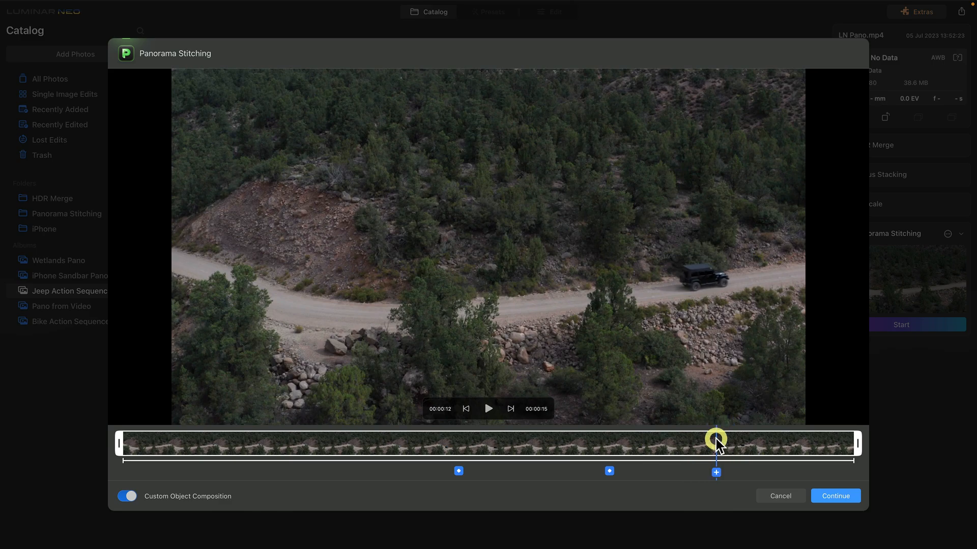
left_click(715, 472)
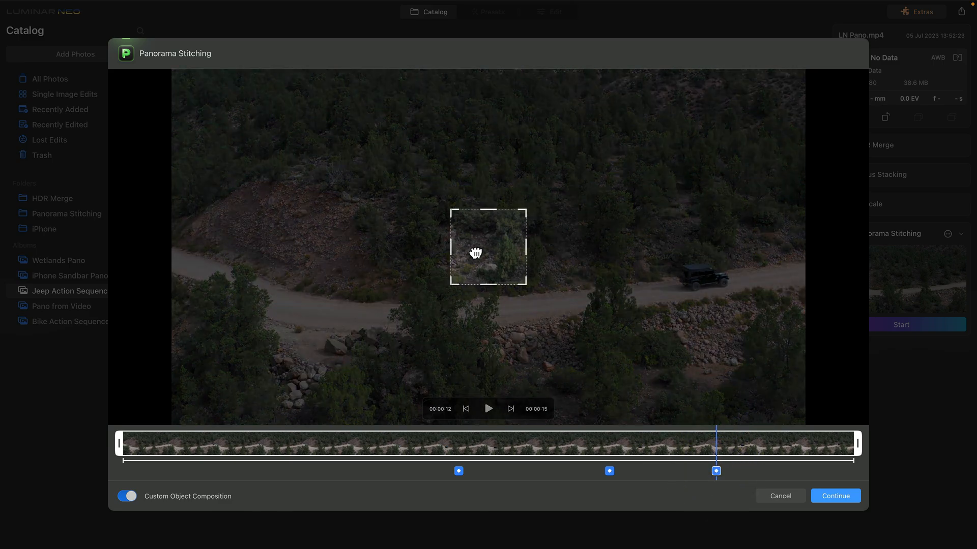
left_click_drag(475, 253, 686, 270)
left_click_drag(682, 268, 650, 266)
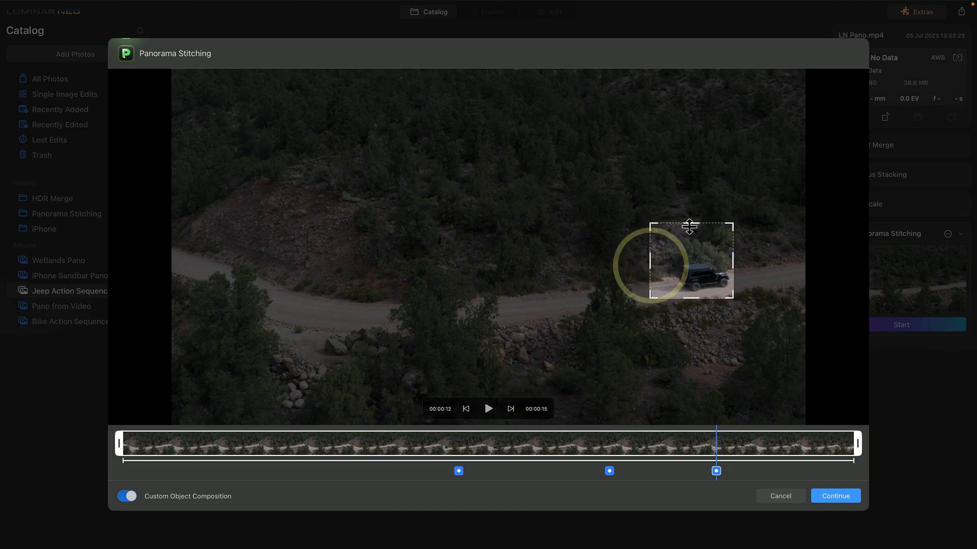
left_click_drag(689, 224, 690, 259)
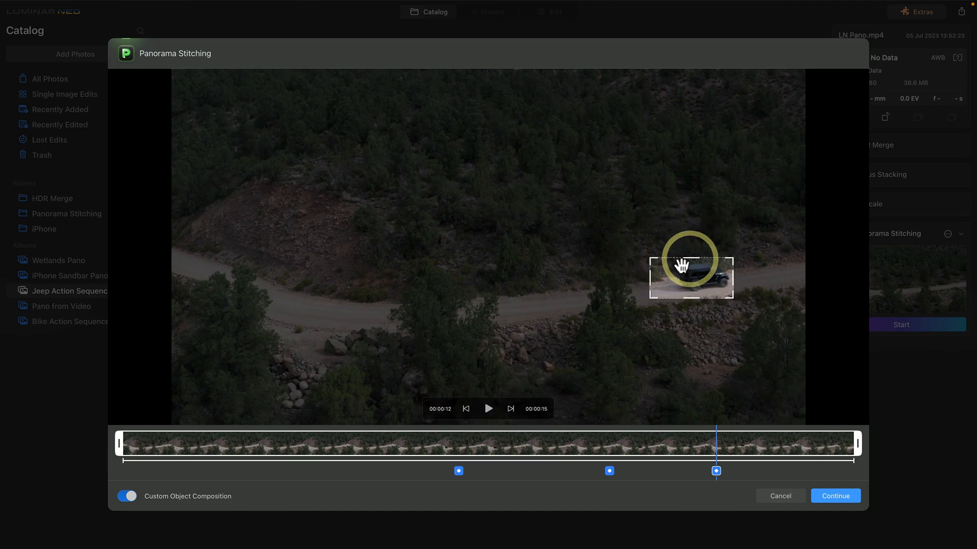
Check the Jeep selection at all three markers and generate an enlarged preview of the panorama
left_click(610, 472)
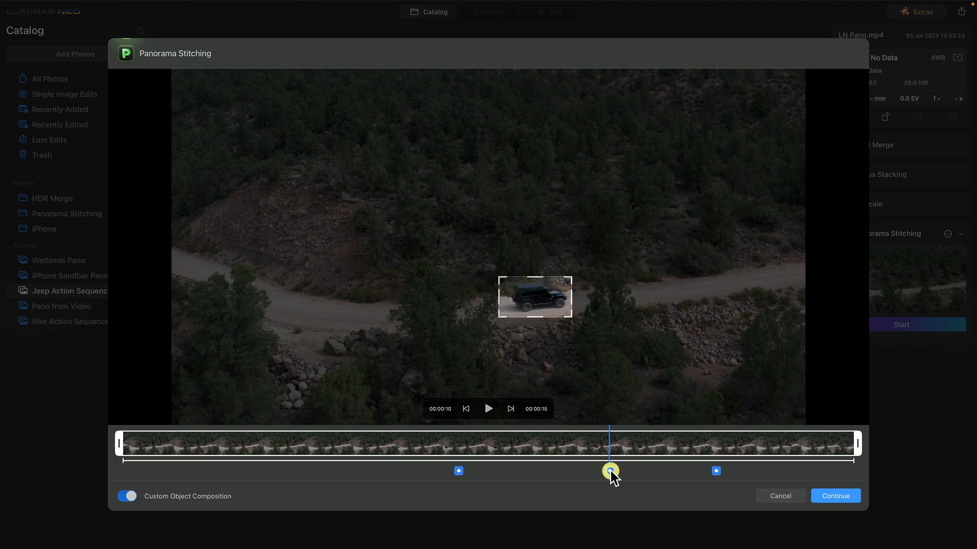
left_click(458, 471)
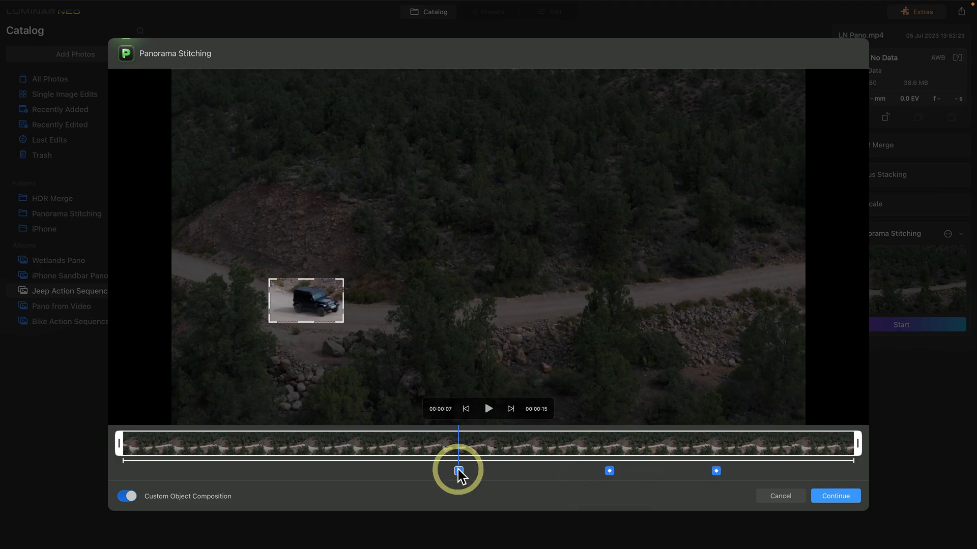
left_click(610, 471)
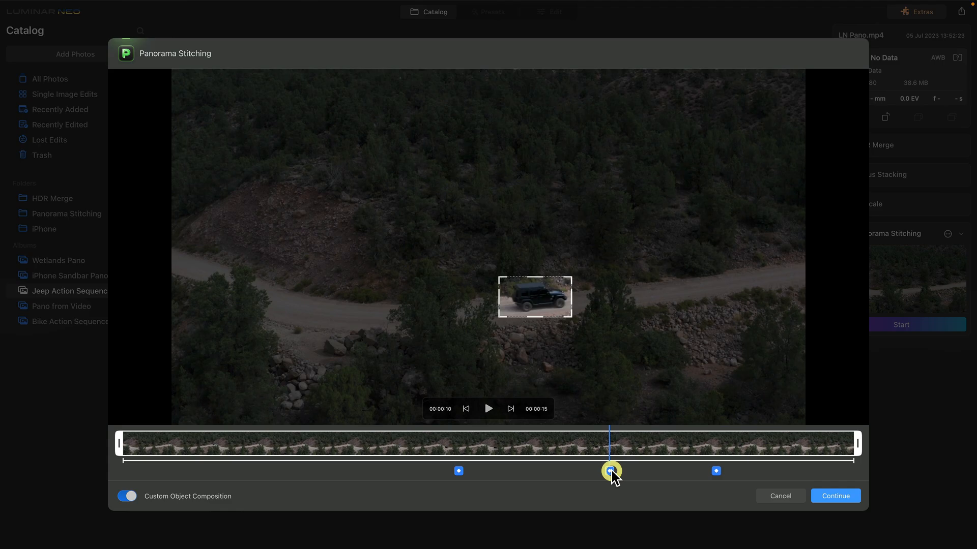
left_click(716, 472)
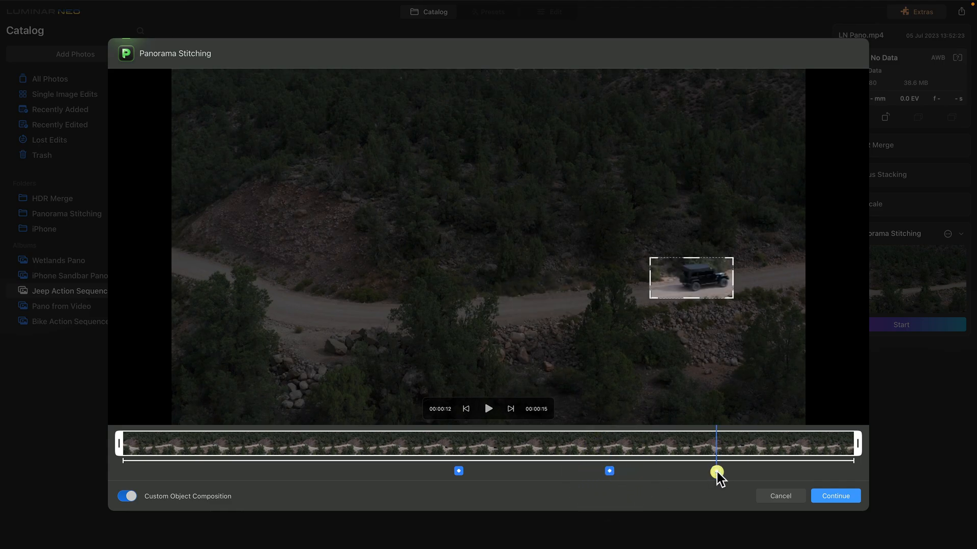
left_click(832, 496)
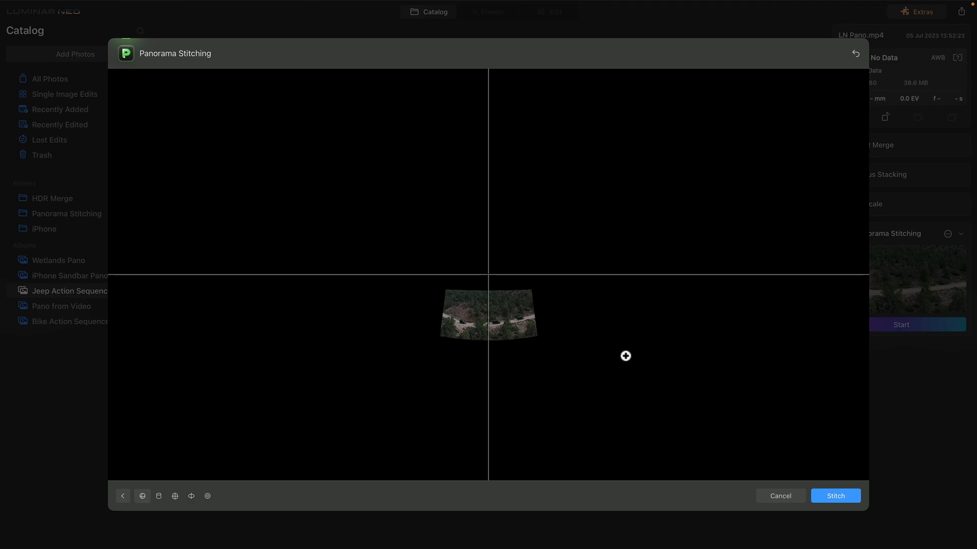
left_click(477, 327)
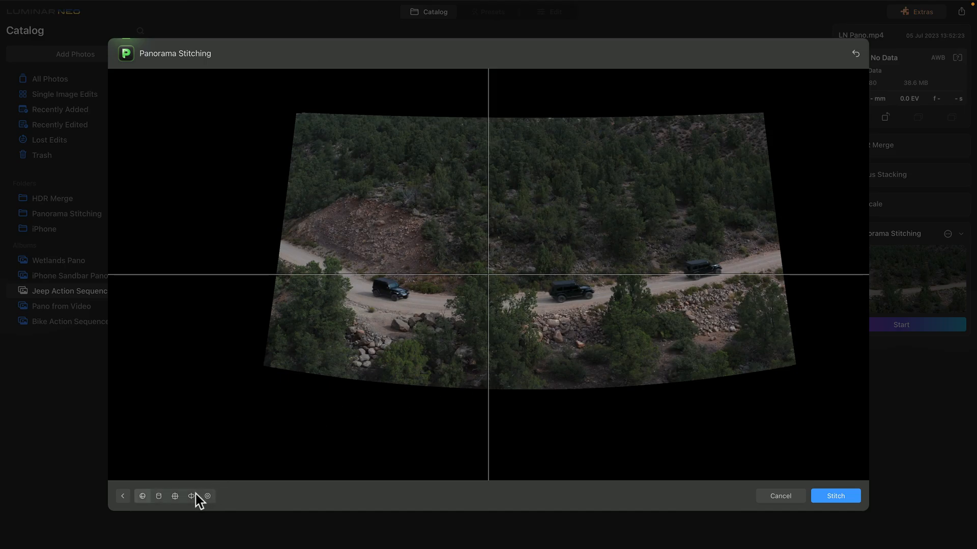
Compare the available projections on the Jeep panorama preview and select the cylindrical one
left_click(158, 496)
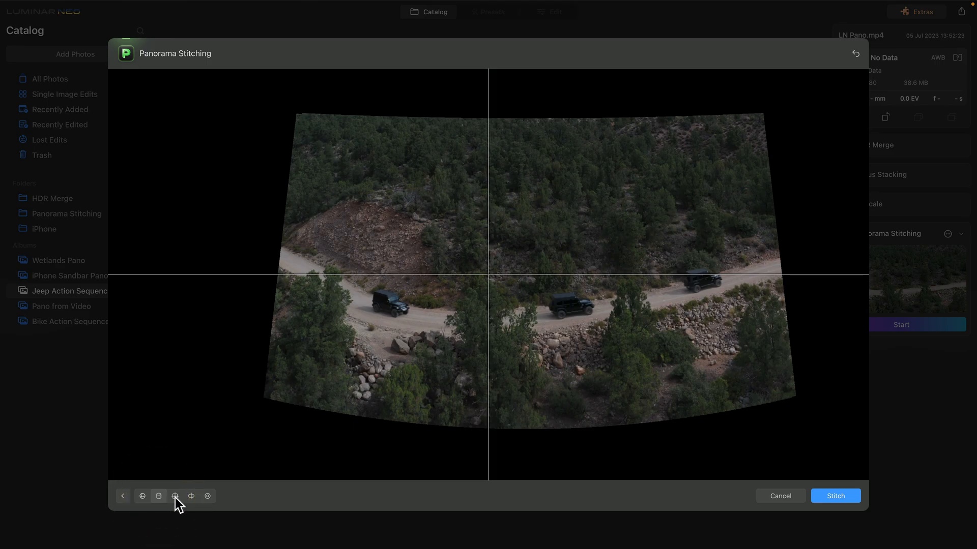
left_click(175, 496)
left_click(191, 496)
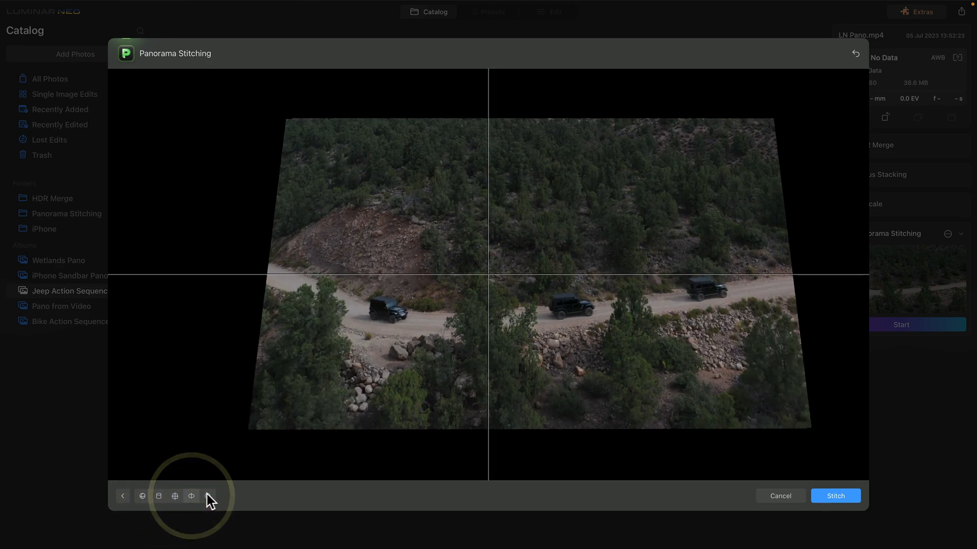
left_click(208, 496)
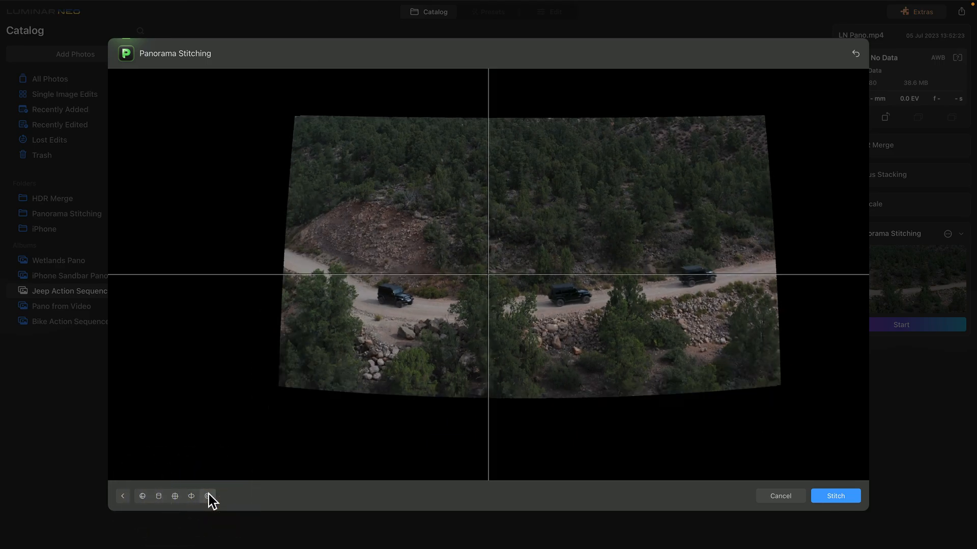
left_click(191, 496)
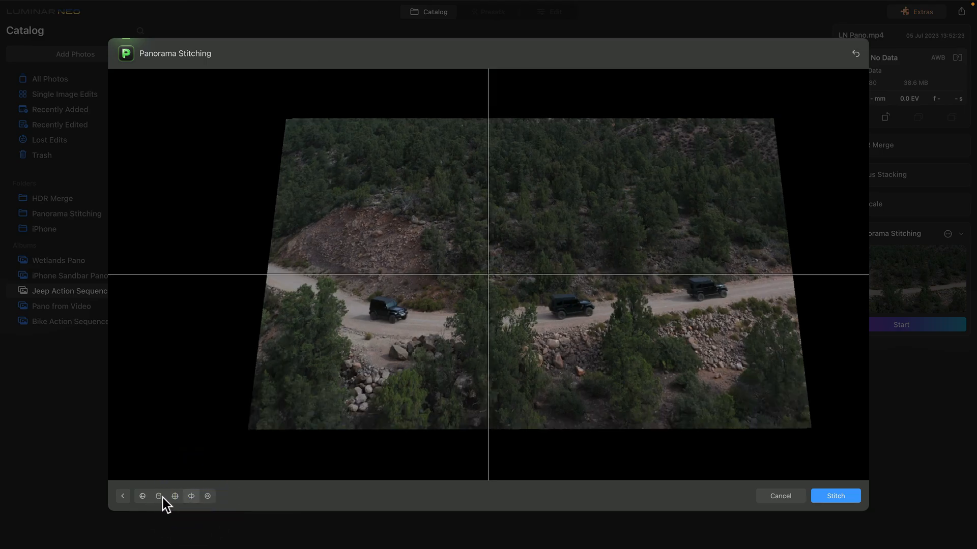
left_click(175, 496)
left_click(142, 496)
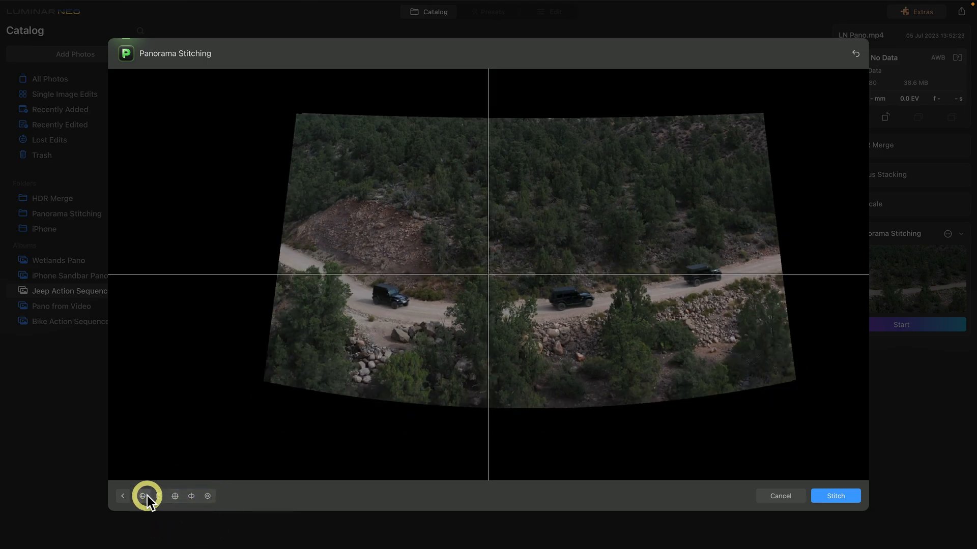
left_click(154, 496)
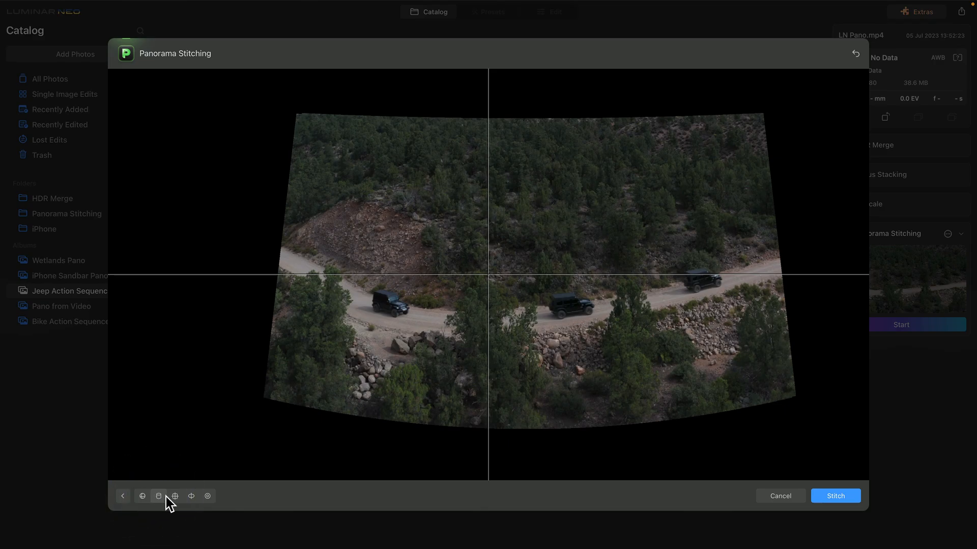
Change the Jeep panorama to the third available projection, reposition it higher in the frame, and stitch it
left_click(166, 496)
left_click(175, 496)
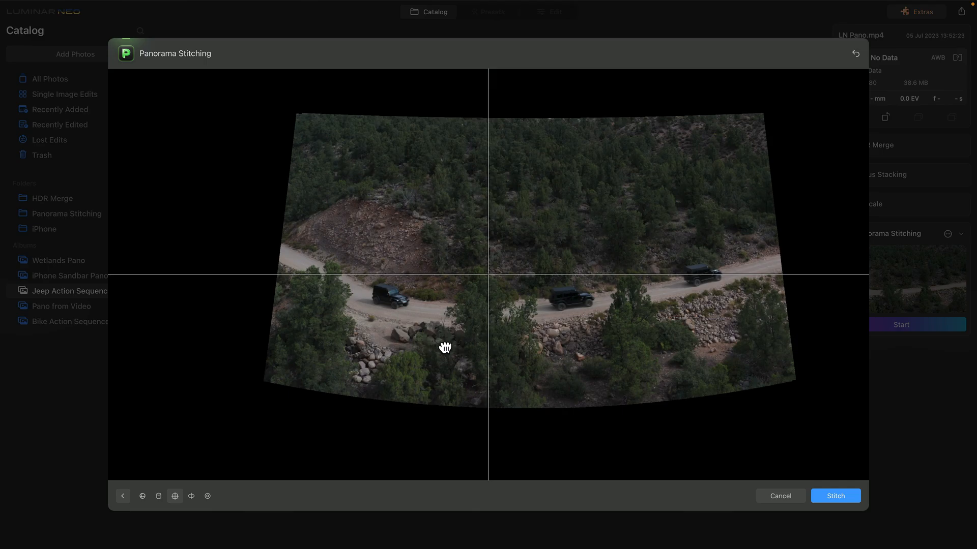
left_click_drag(446, 348, 413, 327)
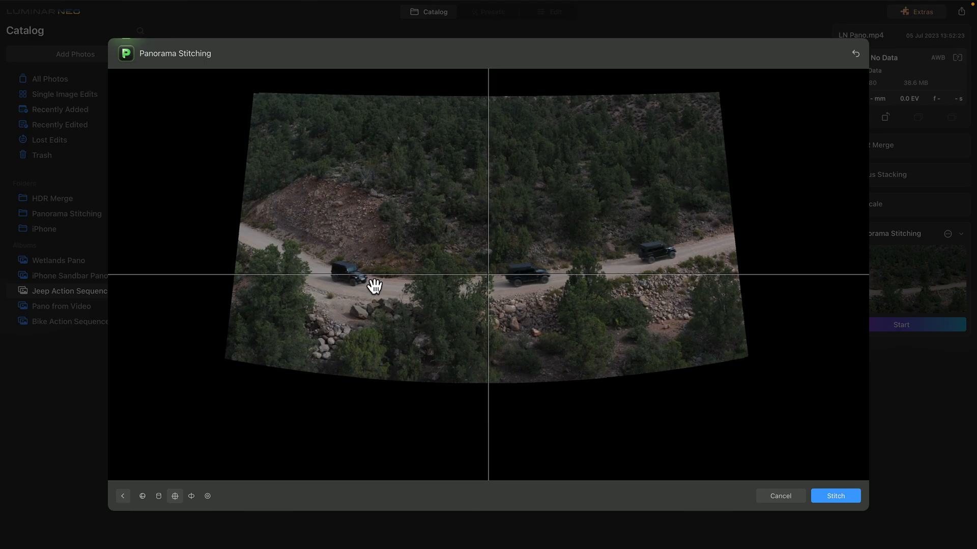
left_click(837, 496)
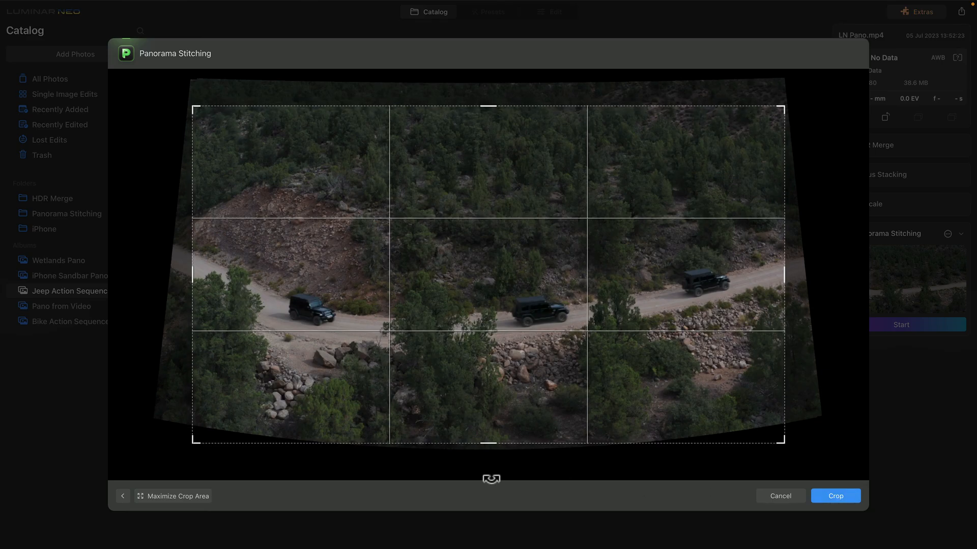
Crop the stitched panorama to a wide strip centred on the three Jeeps and save it
left_click_drag(489, 444, 489, 412)
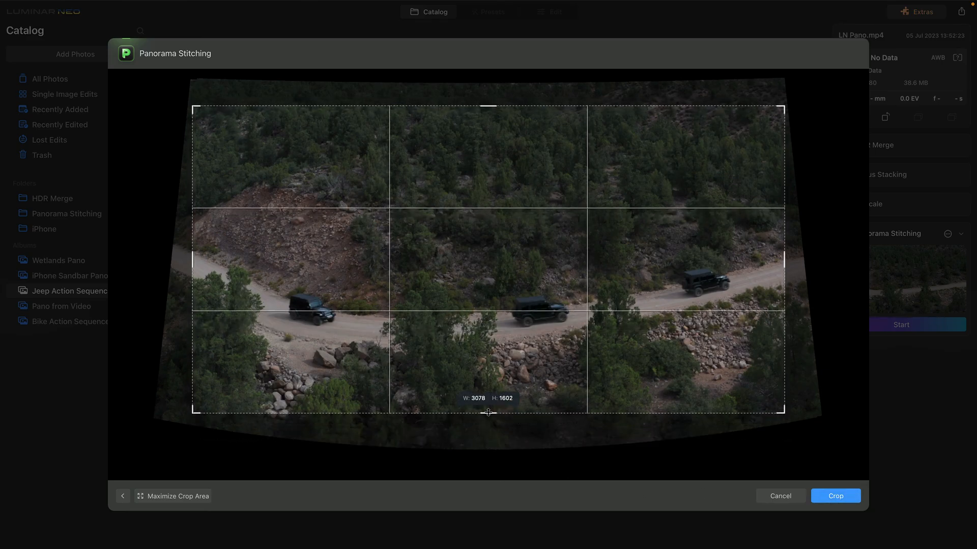
left_click_drag(489, 122, 487, 183)
mouse_move(517, 332)
left_mouse_down()
mouse_move(519, 366)
mouse_move(517, 350)
left_mouse_up()
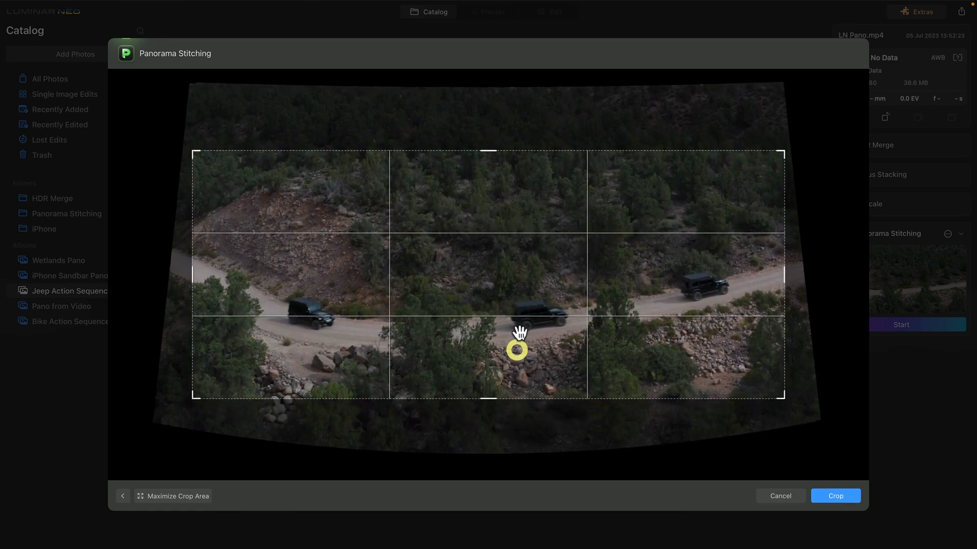
left_click_drag(488, 151, 487, 182)
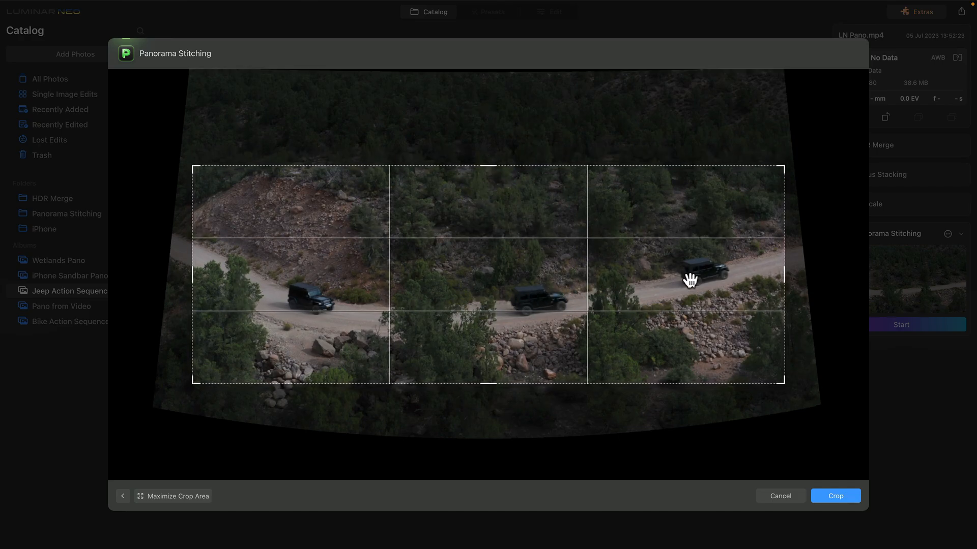
left_click_drag(615, 277, 613, 286)
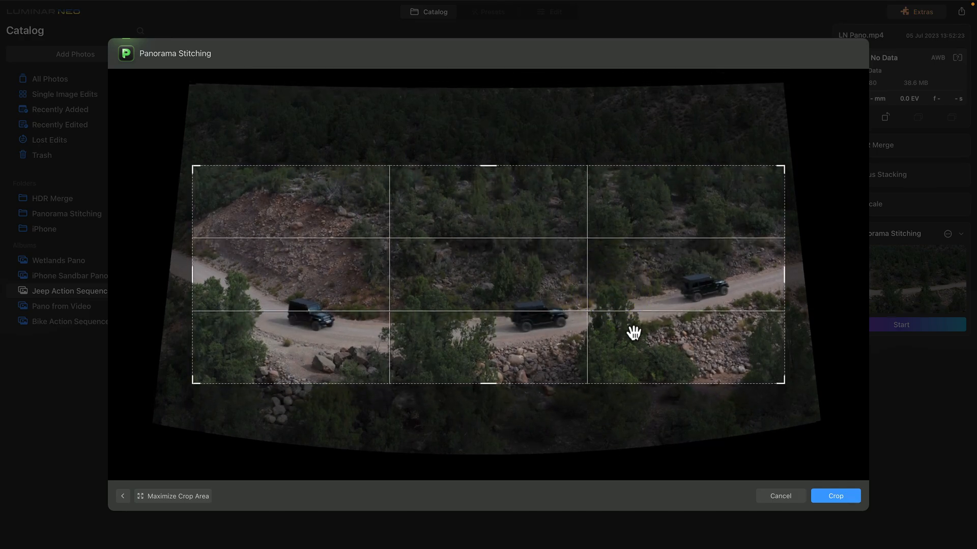
left_click(836, 497)
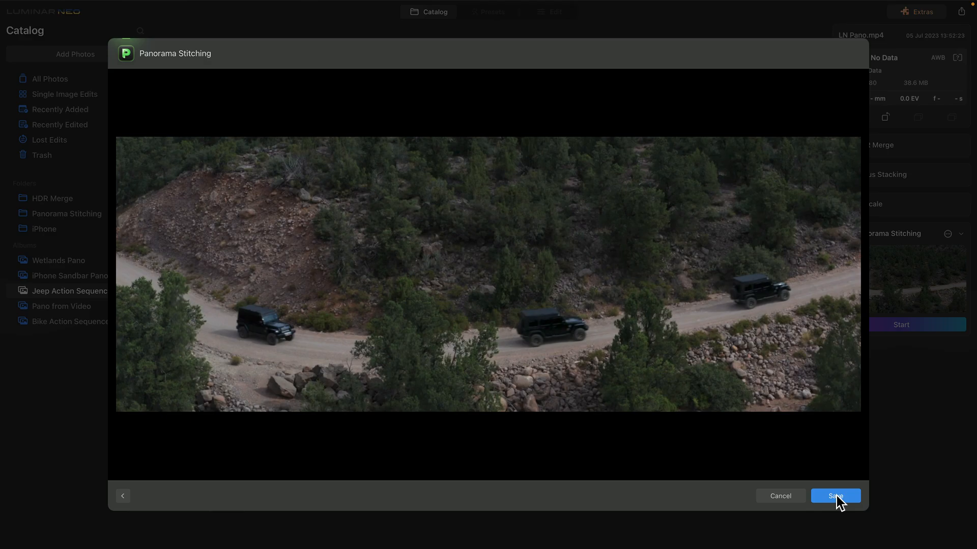
left_click(836, 496)
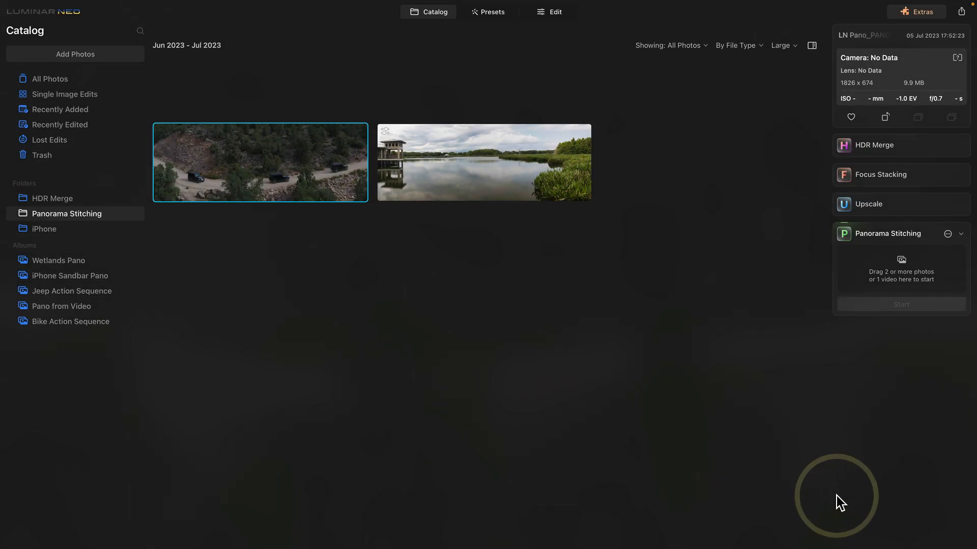
Open the saved Jeep panorama for editing and set Enhance AI's Accent to 62
double_click(266, 175)
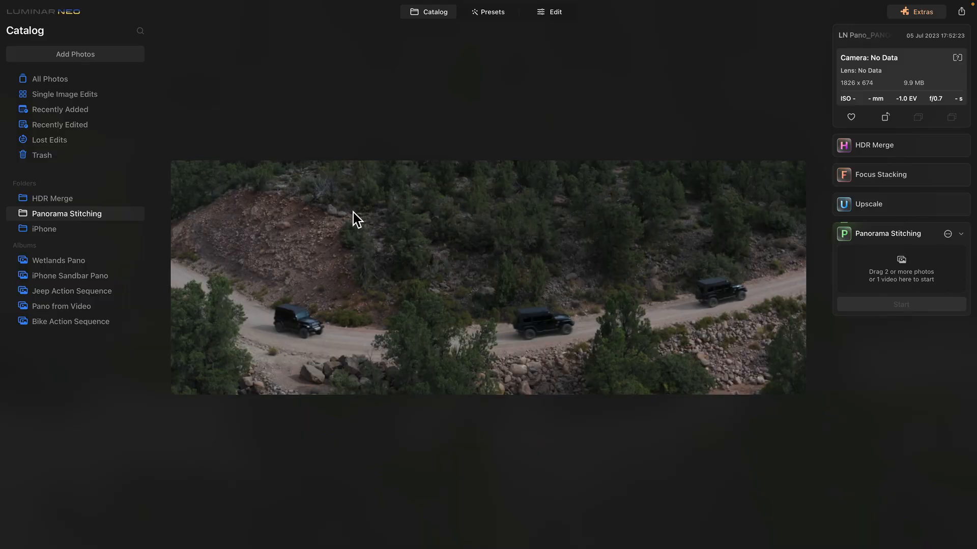
left_click(555, 12)
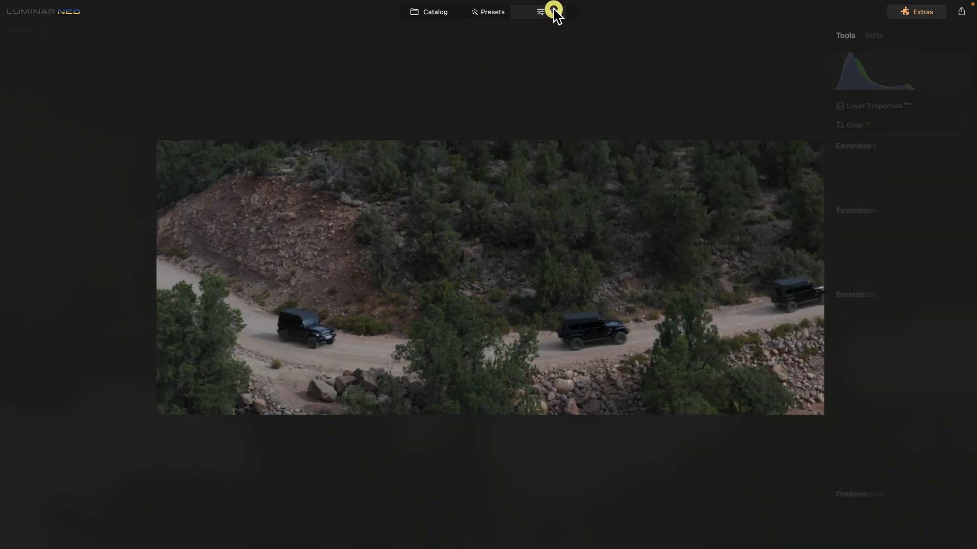
left_click(864, 169)
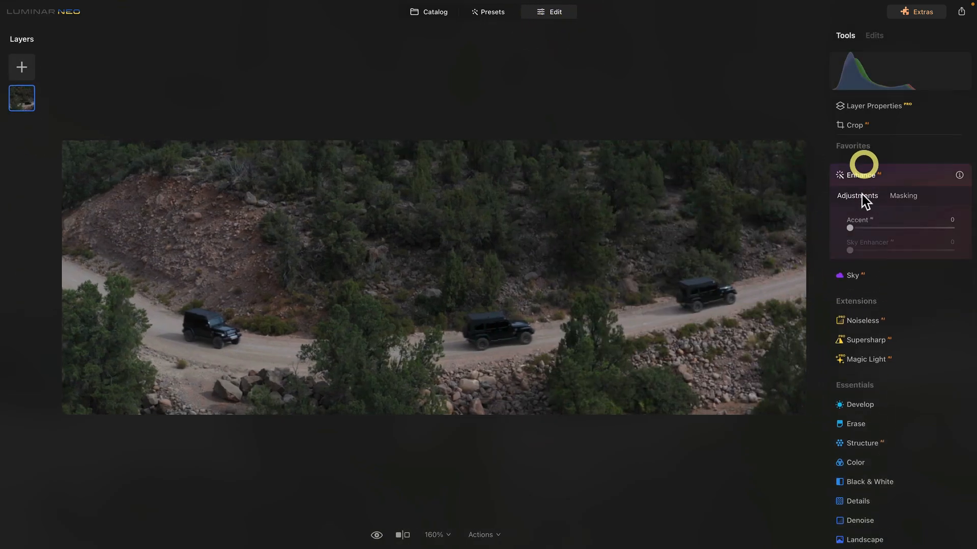
left_click_drag(849, 228, 913, 230)
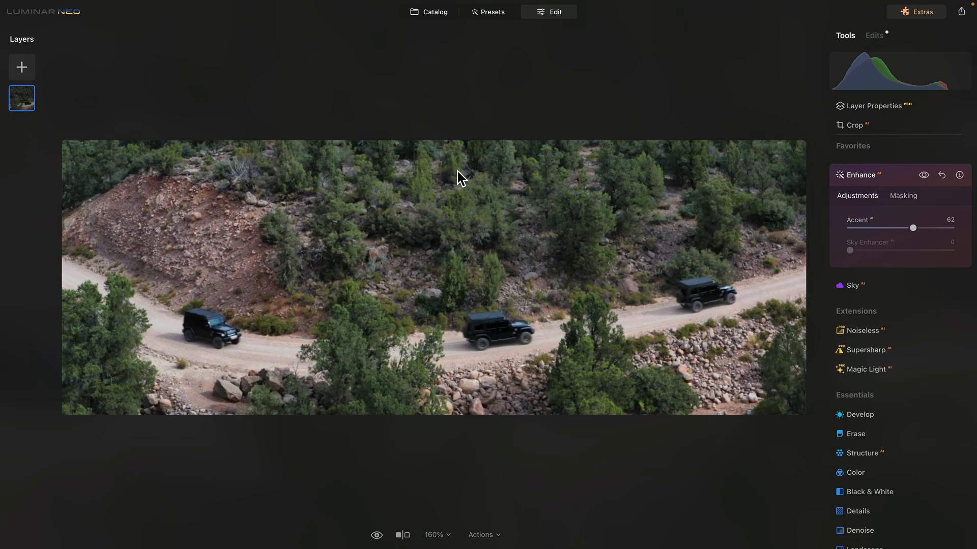
Return to the catalog and compare the image details of the wetlands and Jeep panoramas
left_click(442, 18)
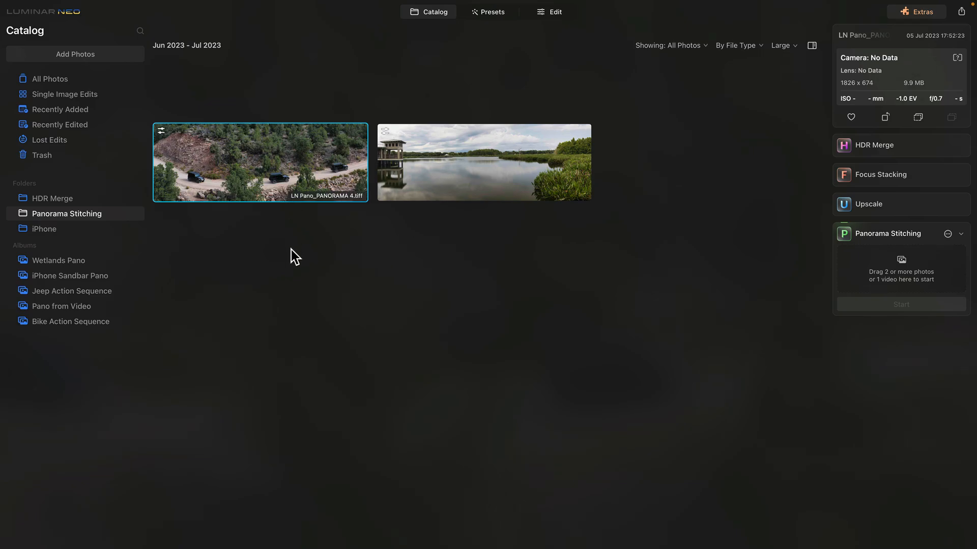
left_click(473, 161)
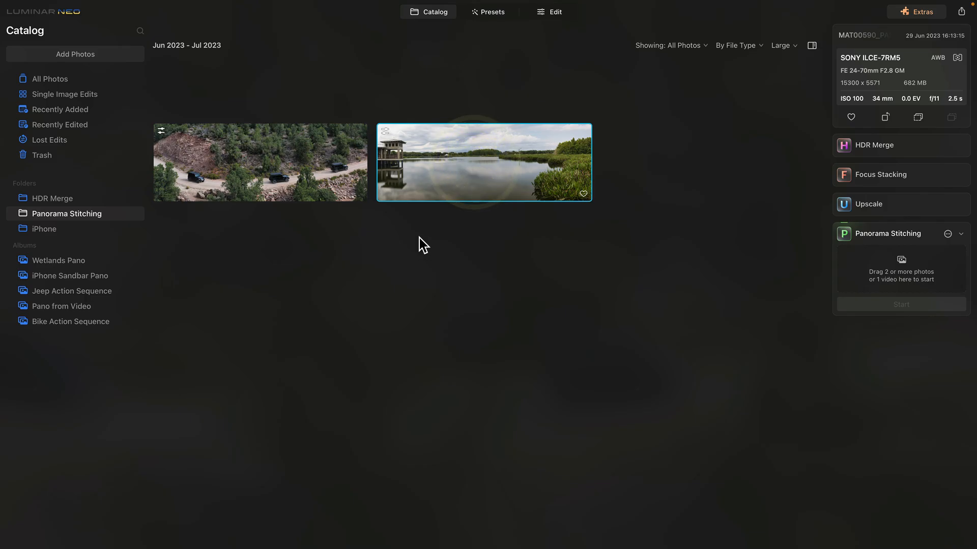
left_click(310, 153)
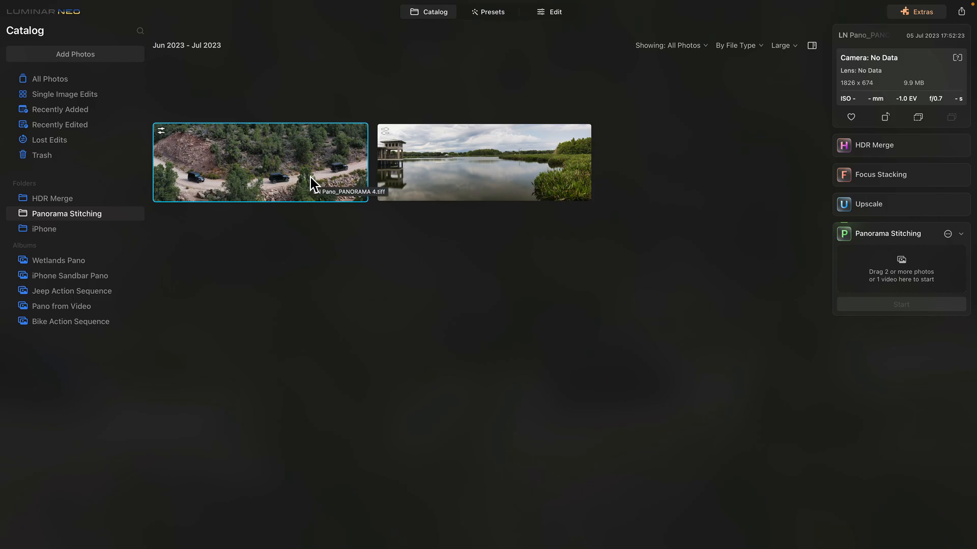
Open the Bike Action Sequence album and play the opening seconds of the mountain bike video
left_click(79, 323)
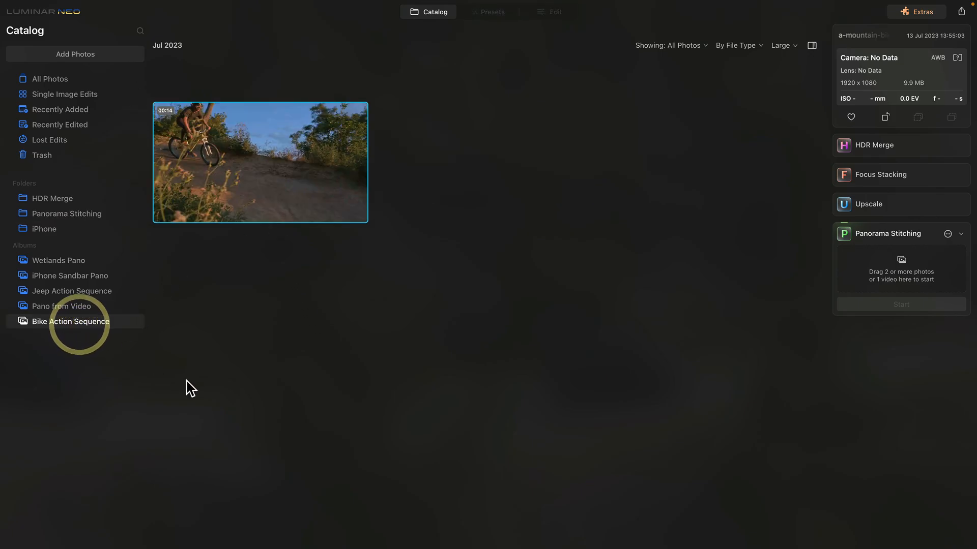
double_click(243, 184)
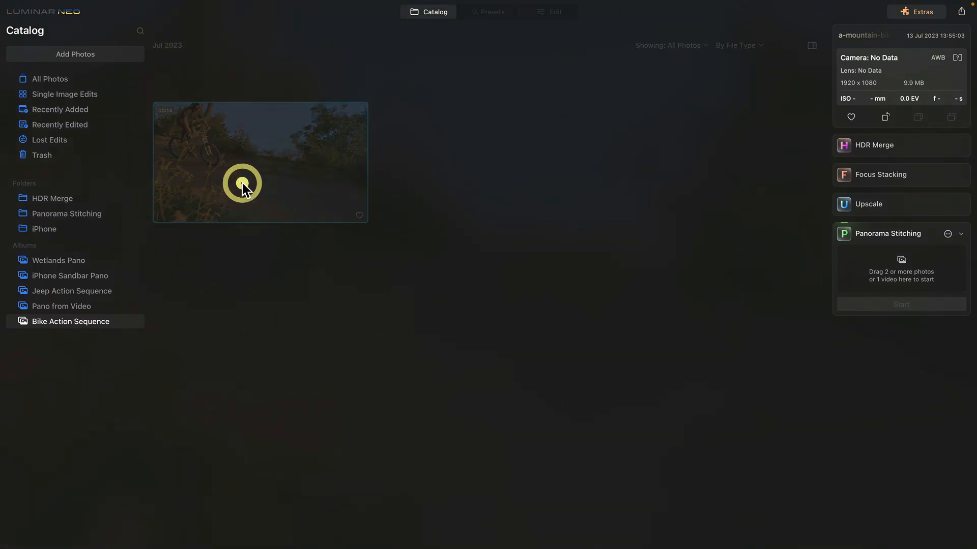
left_click(489, 511)
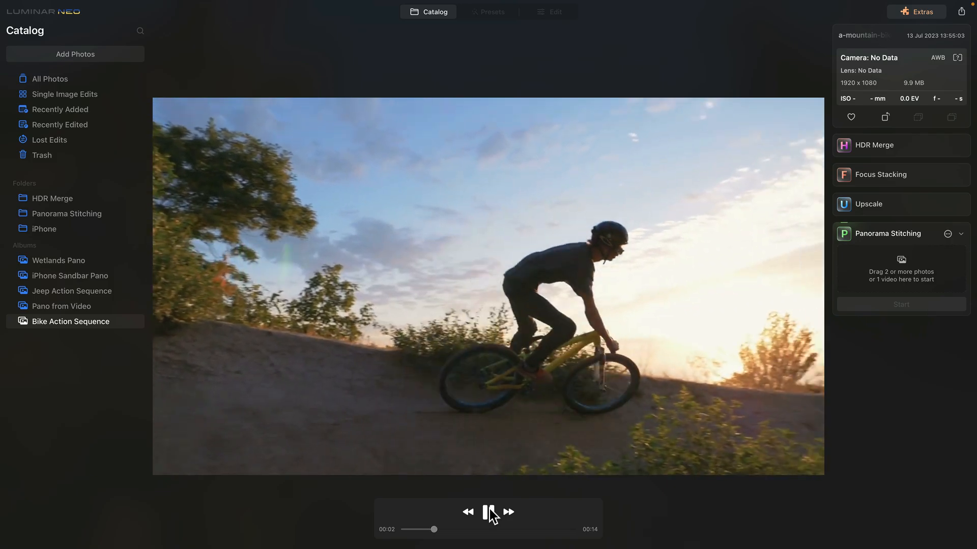
left_click(489, 513)
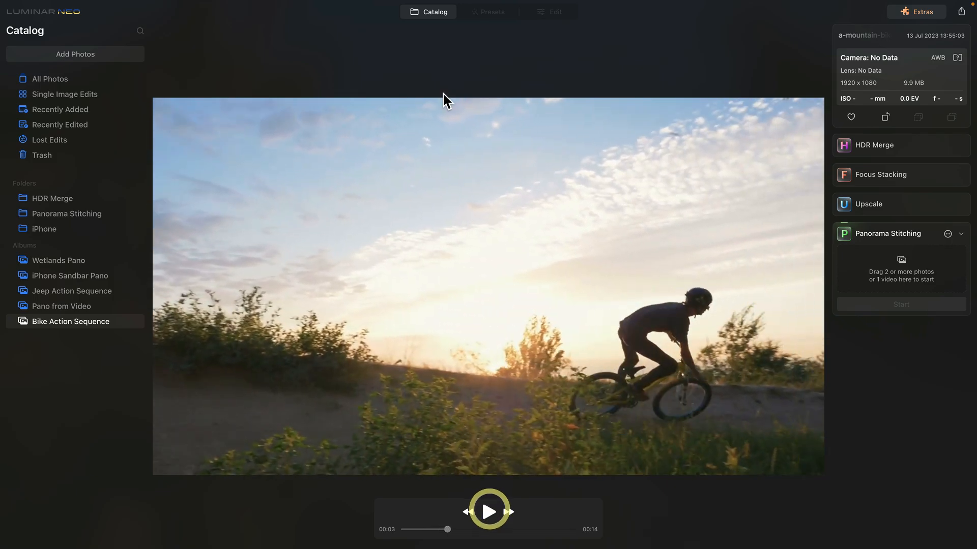
left_click(430, 12)
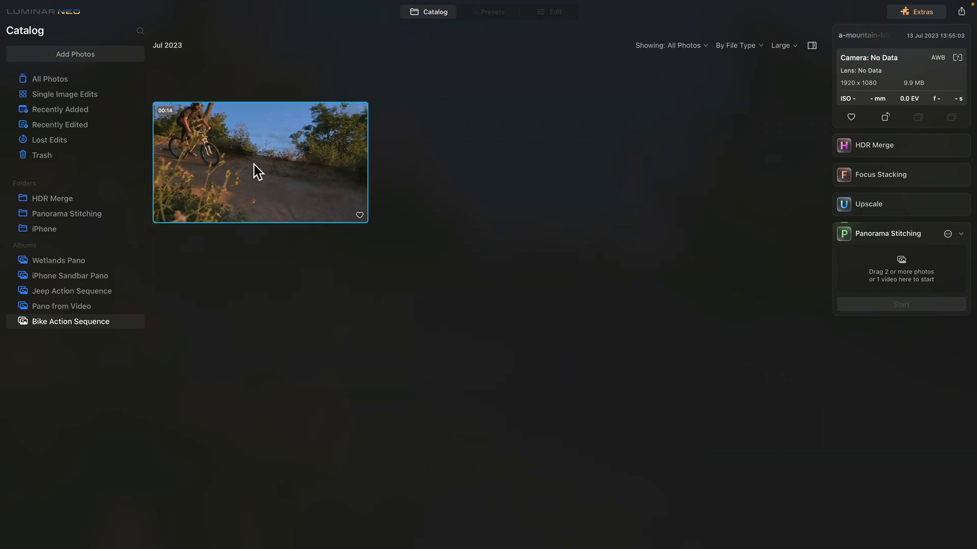
Load the bike video into Panorama Stitching with Custom Object Composition enabled and trim it to about 1 to 5 seconds
left_click_drag(287, 163, 895, 275)
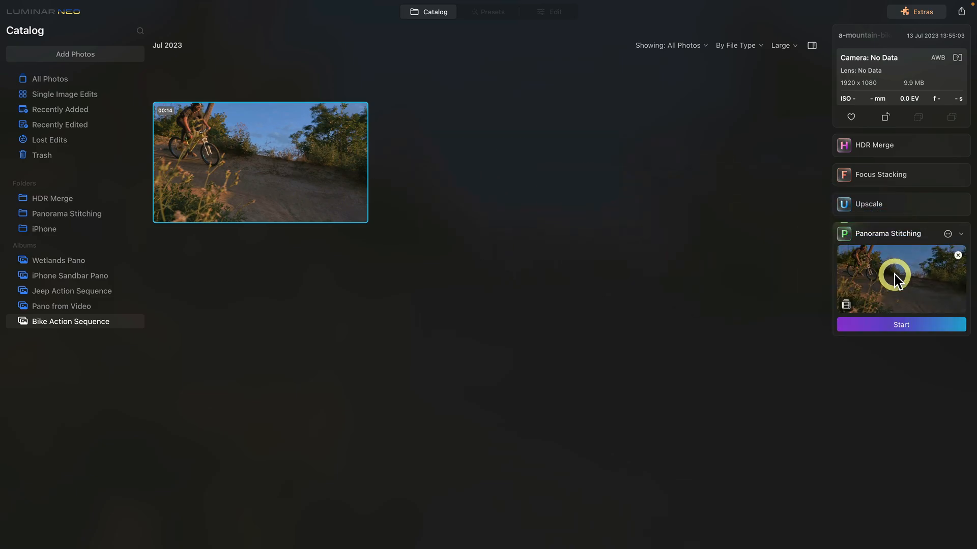
left_click(899, 328)
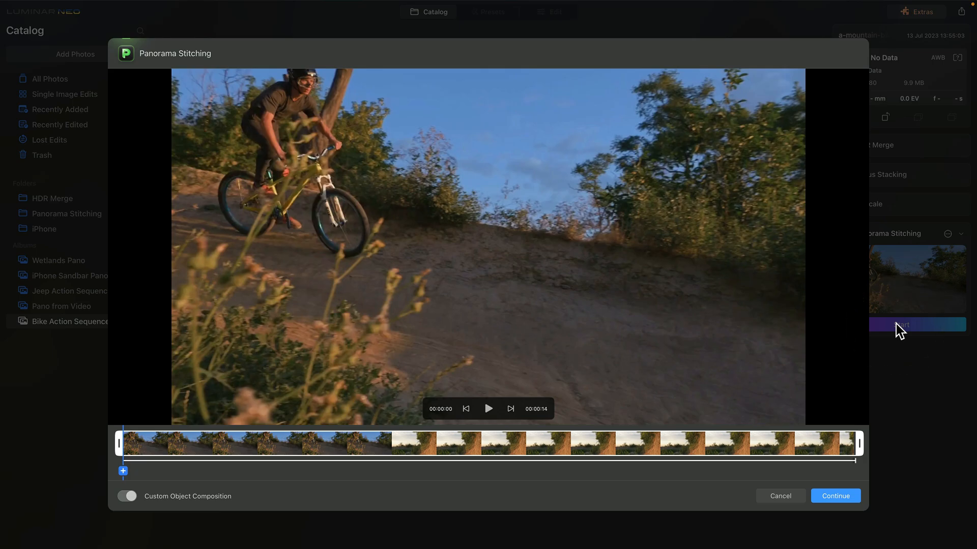
left_click(119, 443)
left_click_drag(126, 443, 165, 441)
left_click(507, 443)
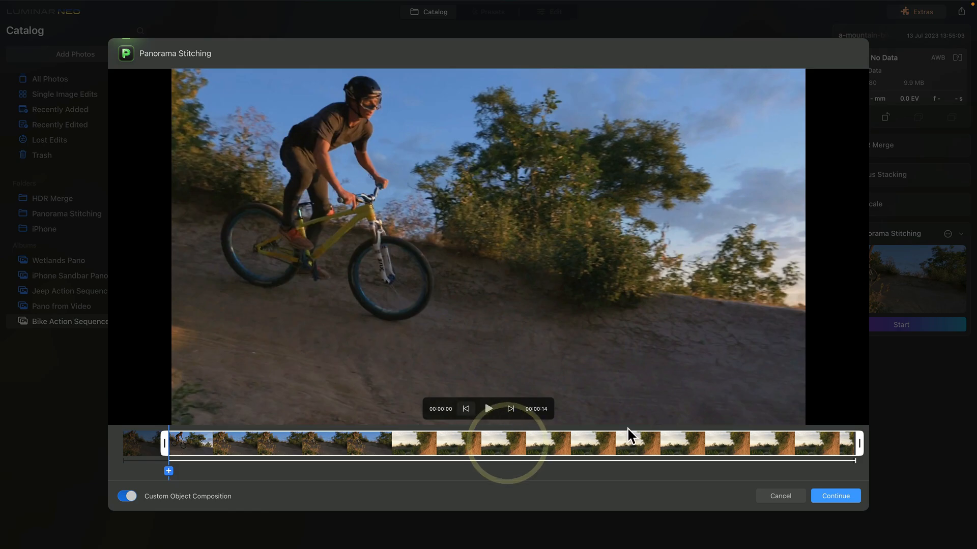
mouse_move(860, 443)
left_mouse_down()
mouse_move(676, 465)
mouse_move(386, 471)
mouse_move(401, 471)
left_mouse_up()
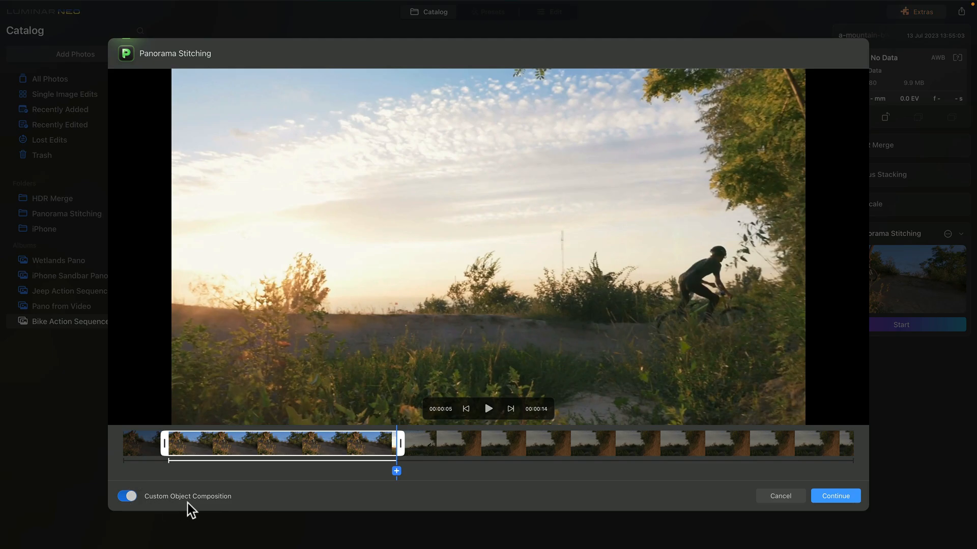
Add the first object marker at 1.52 seconds and fit its selection frame around the cyclist
left_click(176, 444)
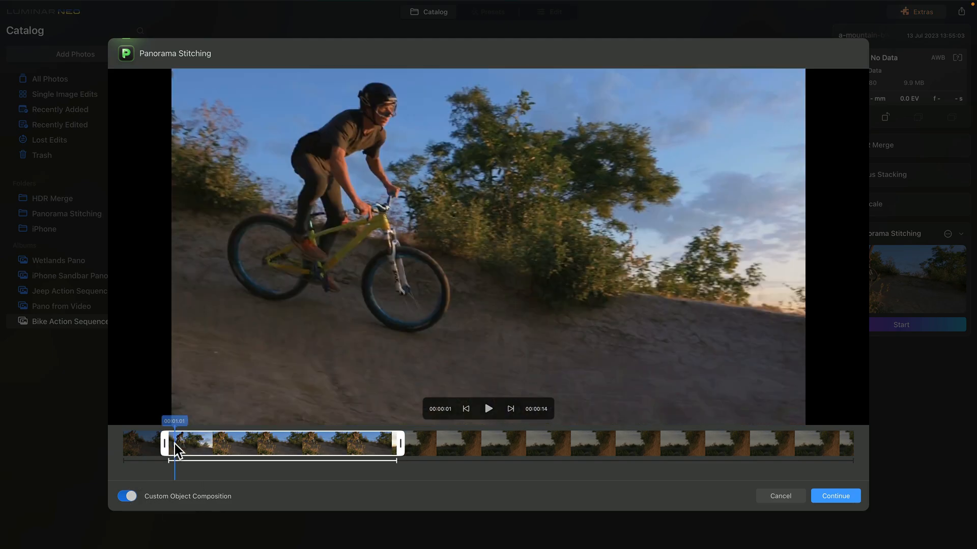
left_click_drag(177, 445, 190, 446)
left_click_drag(193, 447, 200, 447)
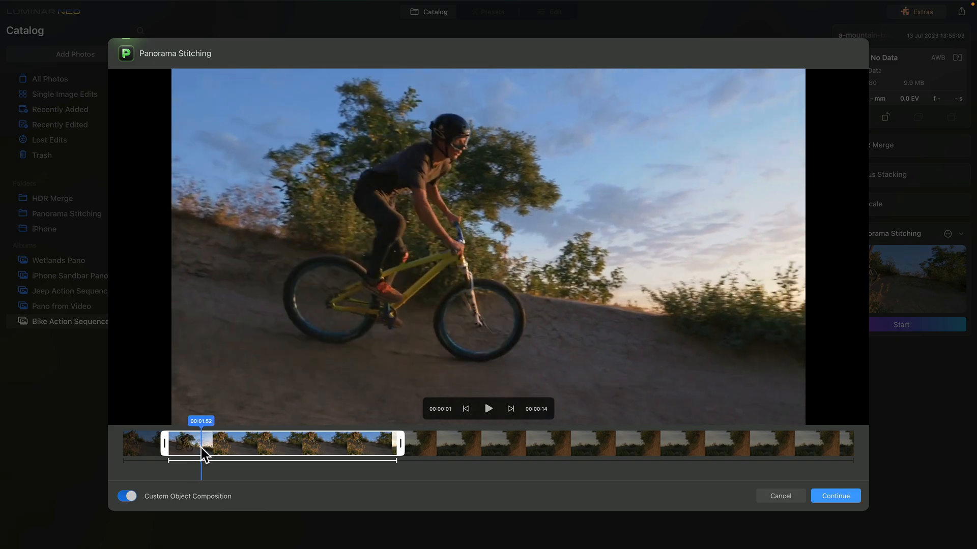
left_click(201, 471)
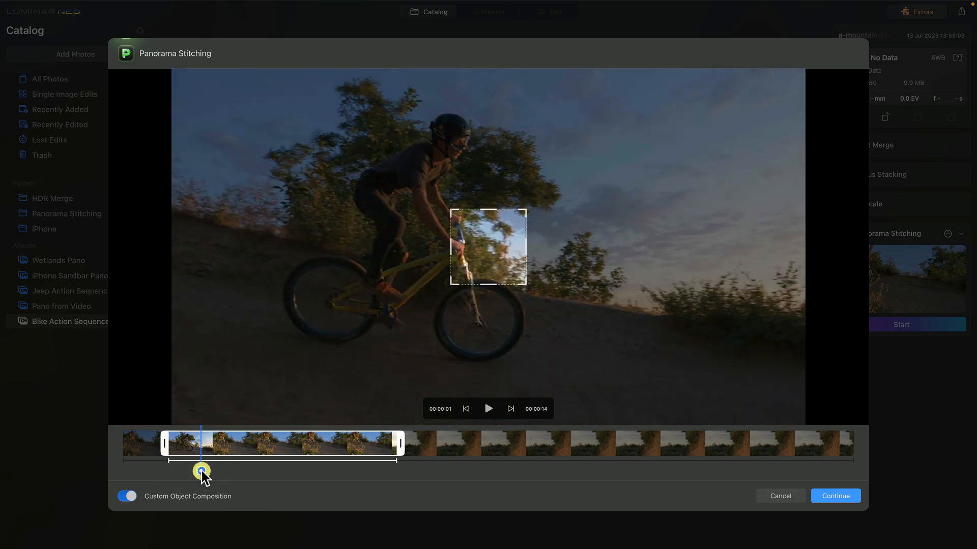
left_click_drag(486, 255, 276, 328)
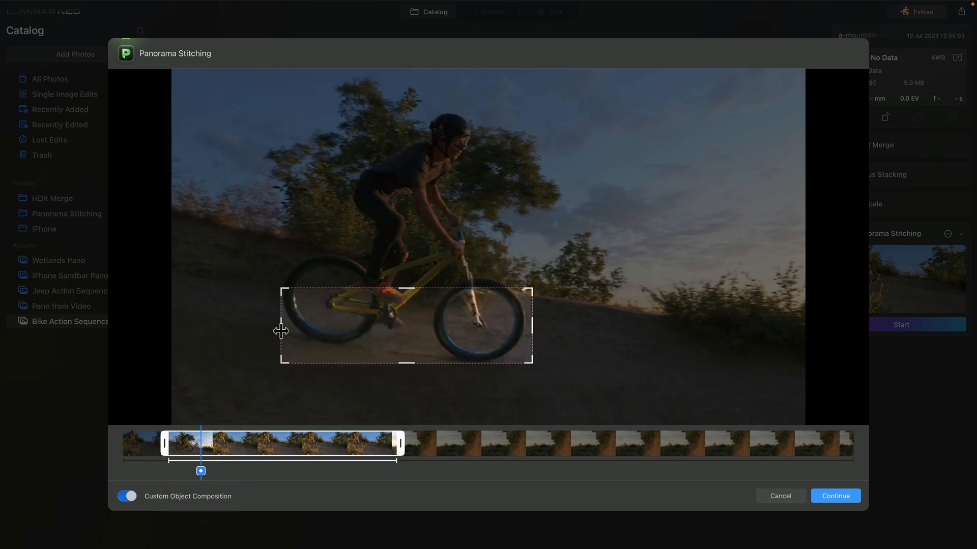
left_click_drag(404, 288, 421, 105)
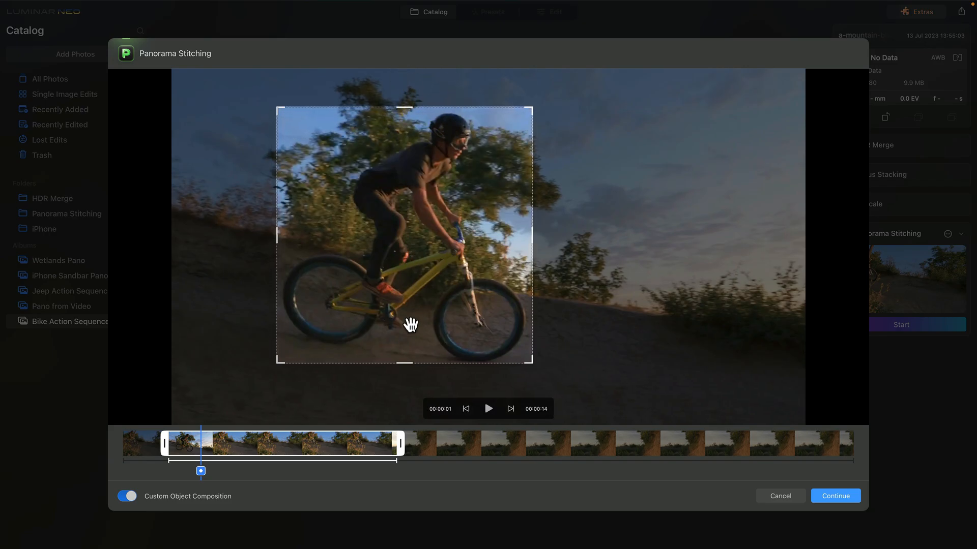
left_click_drag(403, 362, 404, 369)
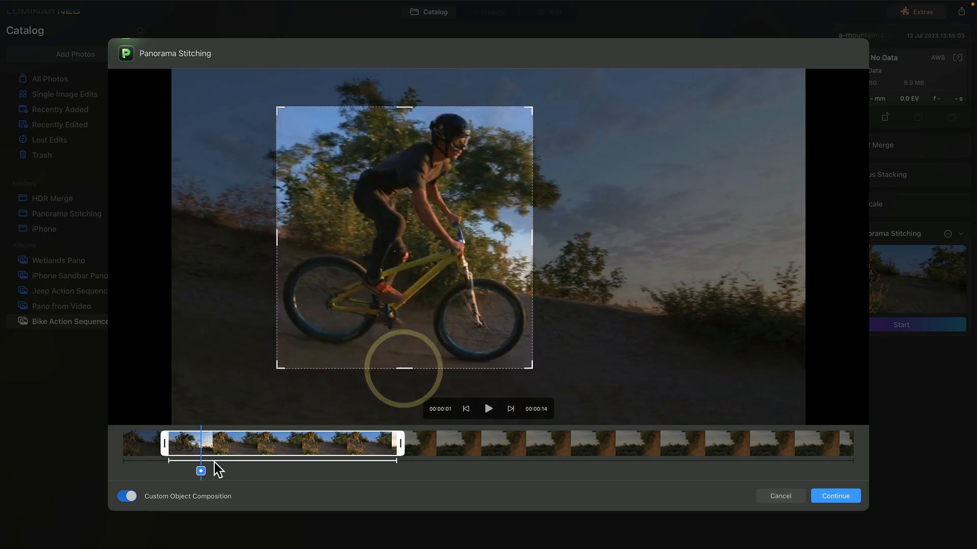
Add a second object marker at 2 seconds and fit its selection frame around the cyclist
left_click_drag(219, 445, 242, 447)
left_click(242, 471)
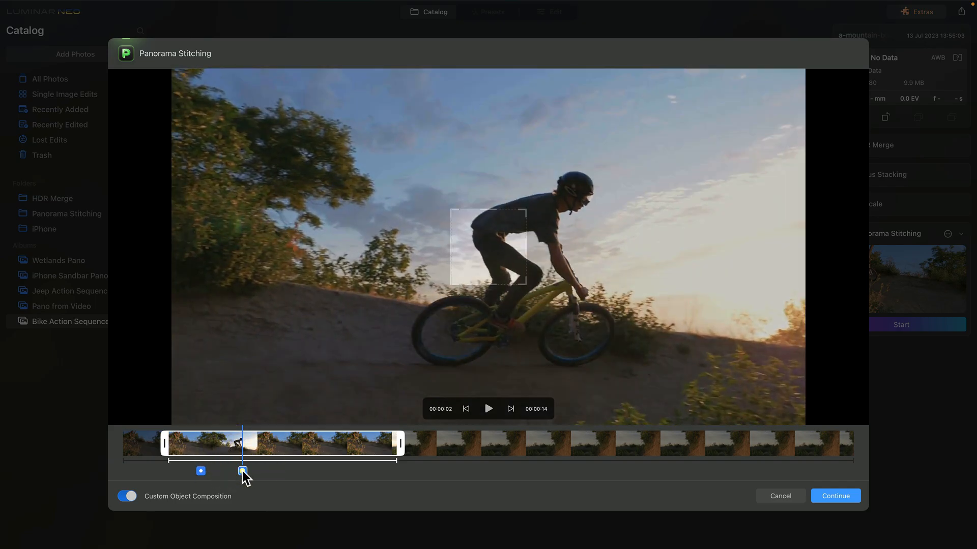
mouse_move(495, 225)
left_mouse_down()
mouse_move(565, 323)
mouse_move(592, 310)
mouse_move(484, 337)
mouse_move(408, 338)
left_mouse_up()
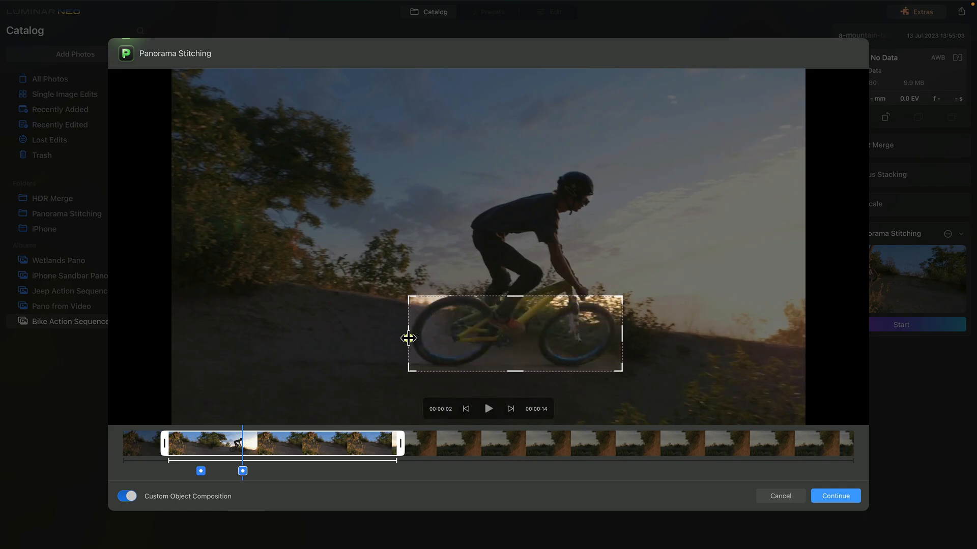
left_click_drag(519, 296, 545, 167)
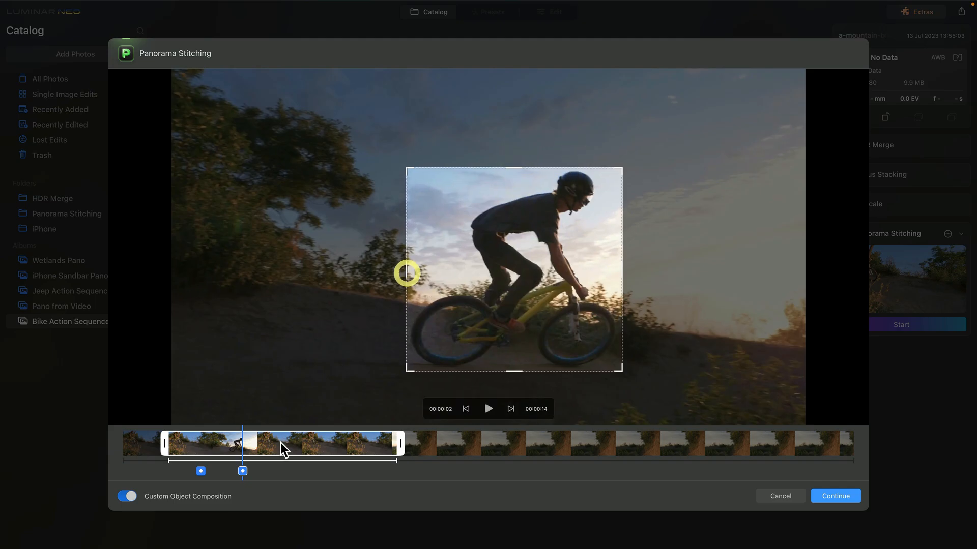
Add a third object marker at 00:00:03 and fit its selection frame around the cyclist in front of the sun
left_click_drag(258, 445, 277, 446)
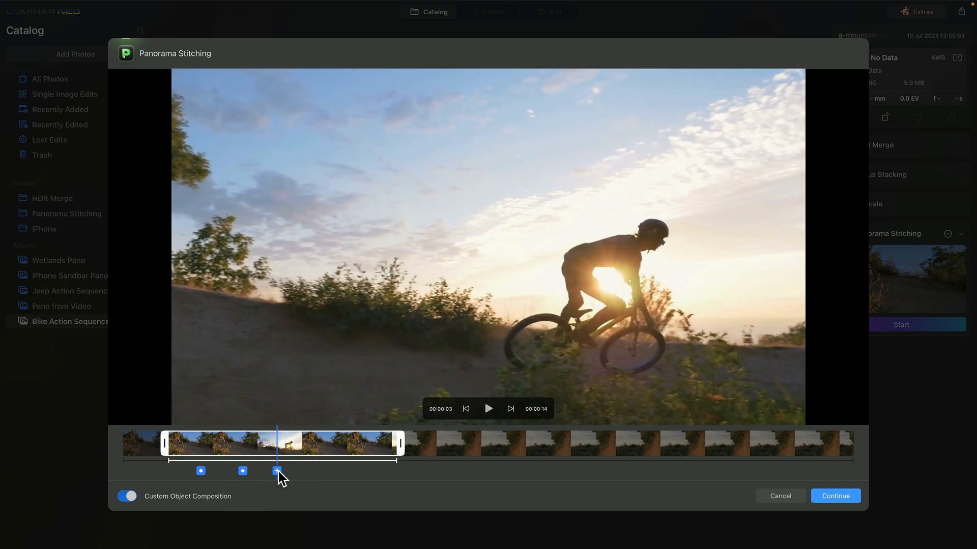
left_click(278, 471)
mouse_move(518, 252)
left_mouse_down()
mouse_move(680, 336)
mouse_move(676, 349)
left_mouse_up()
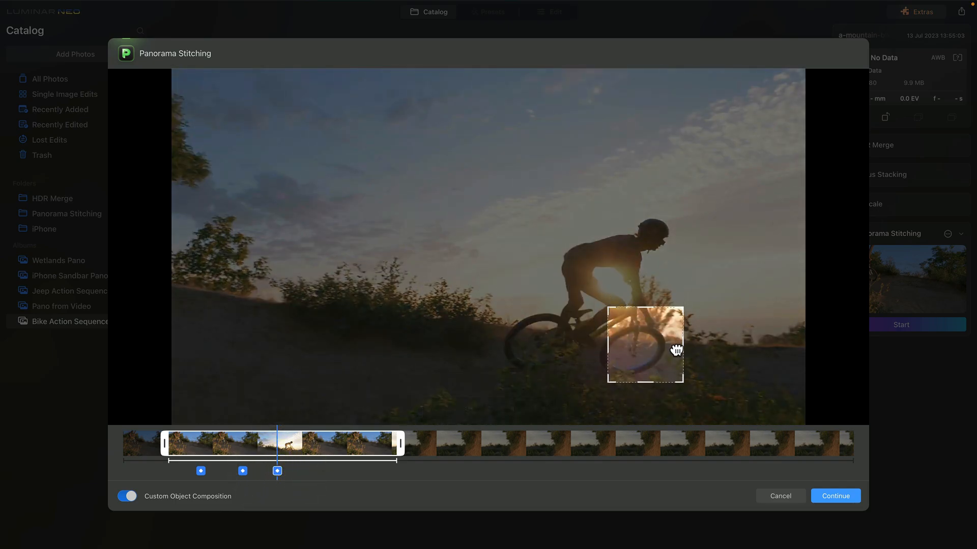
left_click_drag(607, 346, 497, 346)
left_click(497, 346)
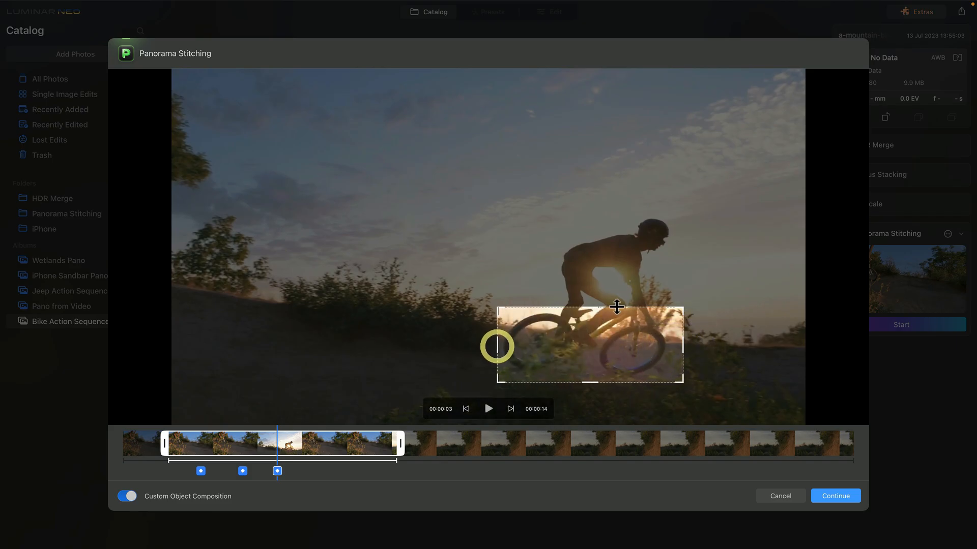
left_click_drag(601, 307, 600, 212)
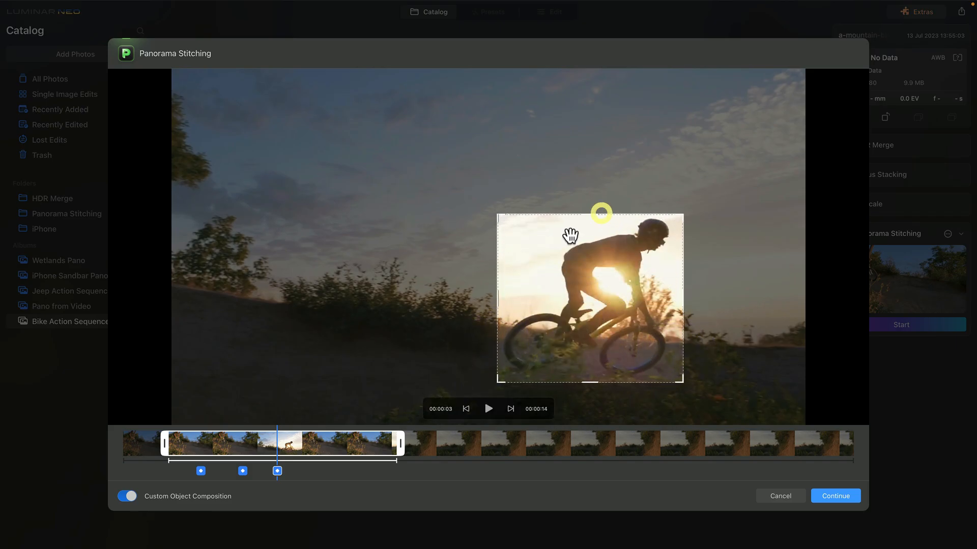
Add a fourth object marker at 00:00:04 and fit its selection frame around the distant cyclist
left_click_drag(317, 445, 366, 444)
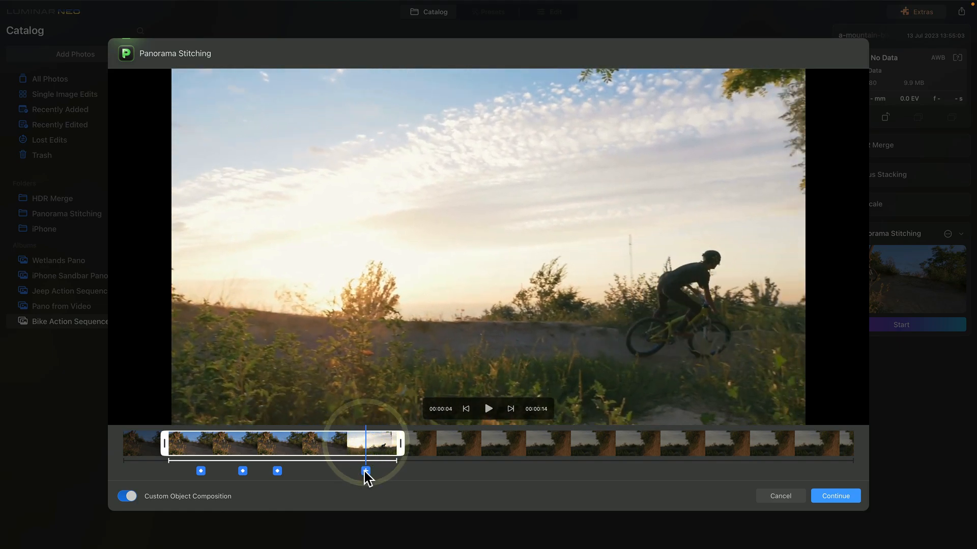
left_click(365, 472)
mouse_move(528, 247)
left_mouse_down()
mouse_move(641, 293)
mouse_move(710, 304)
mouse_move(705, 312)
mouse_move(621, 323)
left_mouse_up()
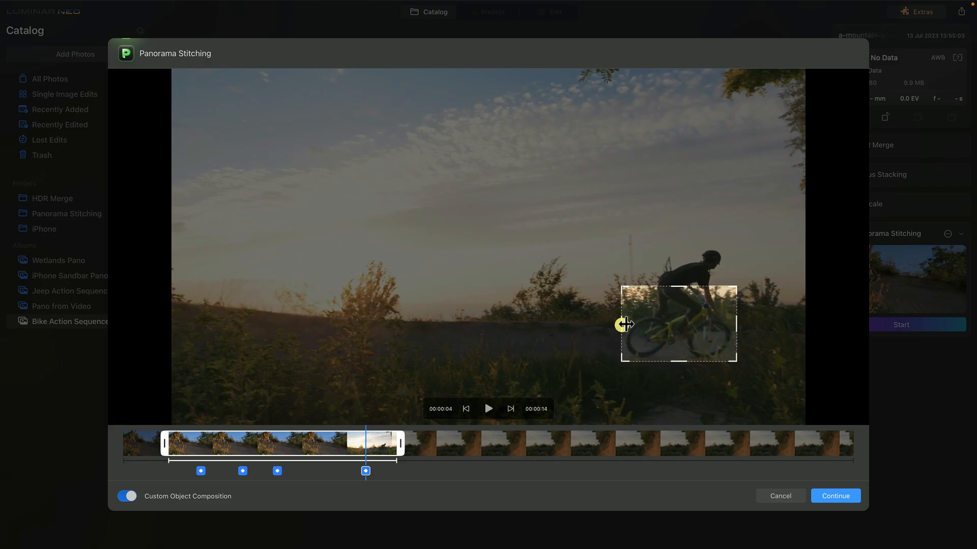
left_click_drag(675, 286, 675, 246)
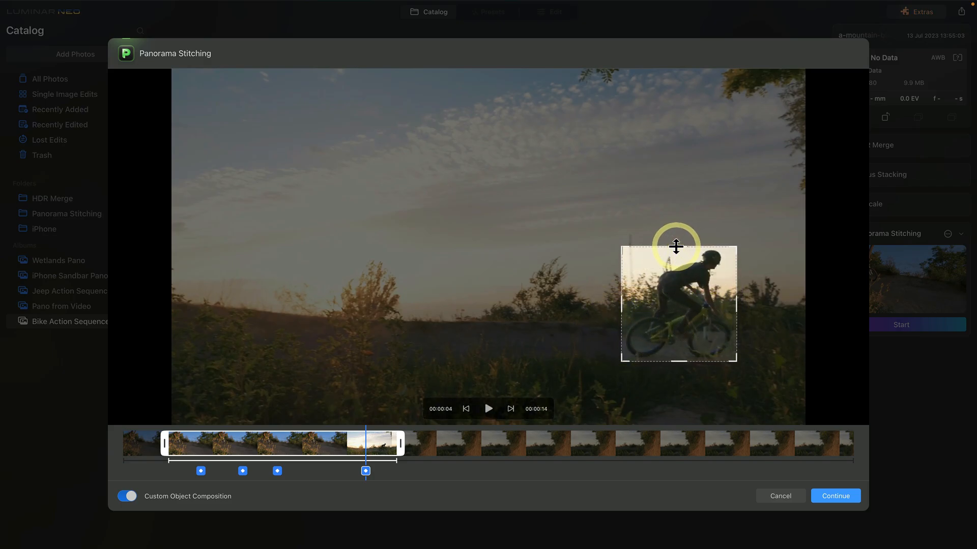
Review the frames of the existing object markers and generate the panorama preview
left_click(277, 471)
left_click(242, 471)
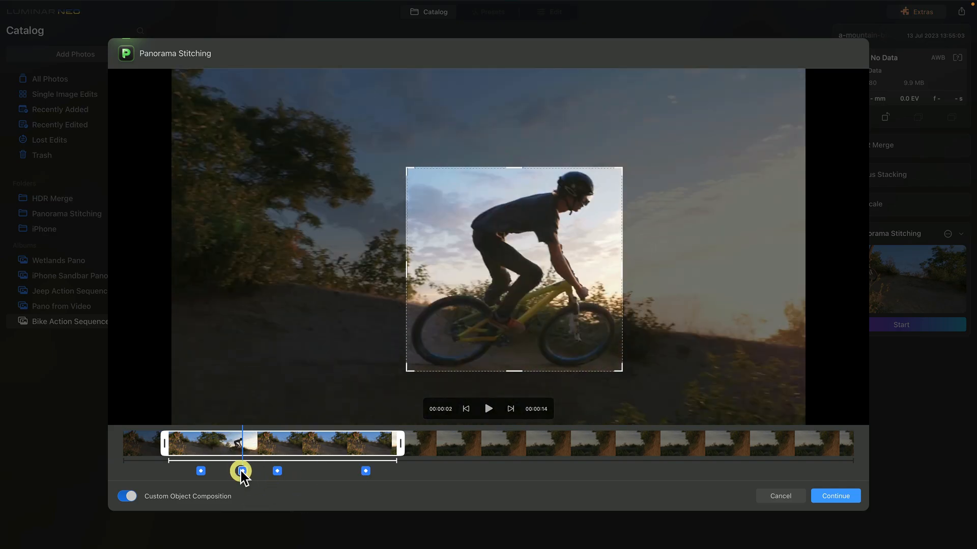
left_click(201, 471)
left_click(366, 471)
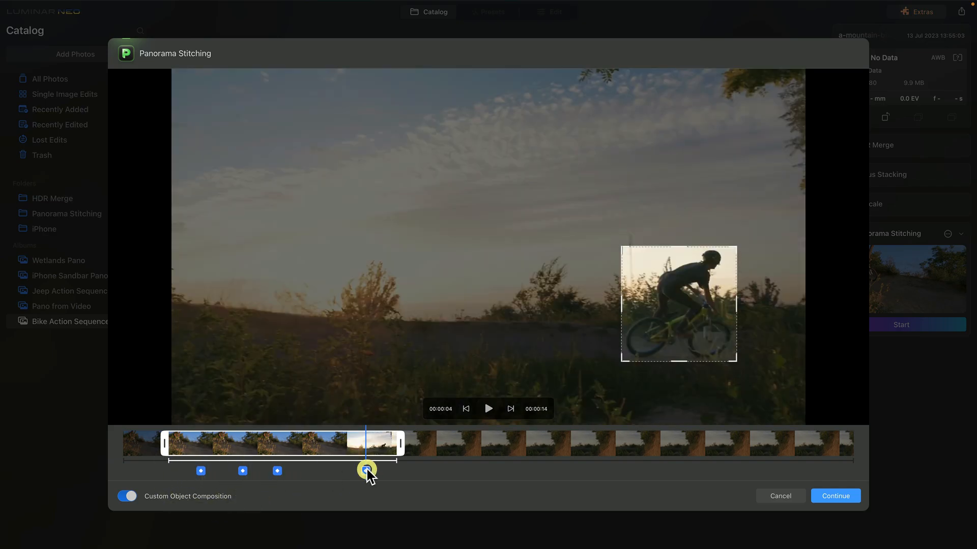
left_click(834, 496)
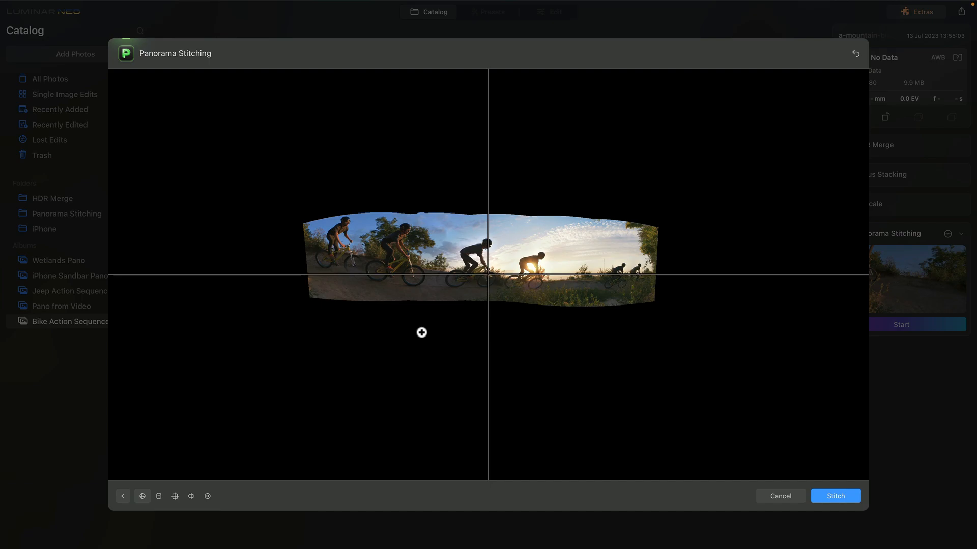
Zoom in on the panorama preview and examine the repeated cyclists from one end to the other
left_click(359, 250)
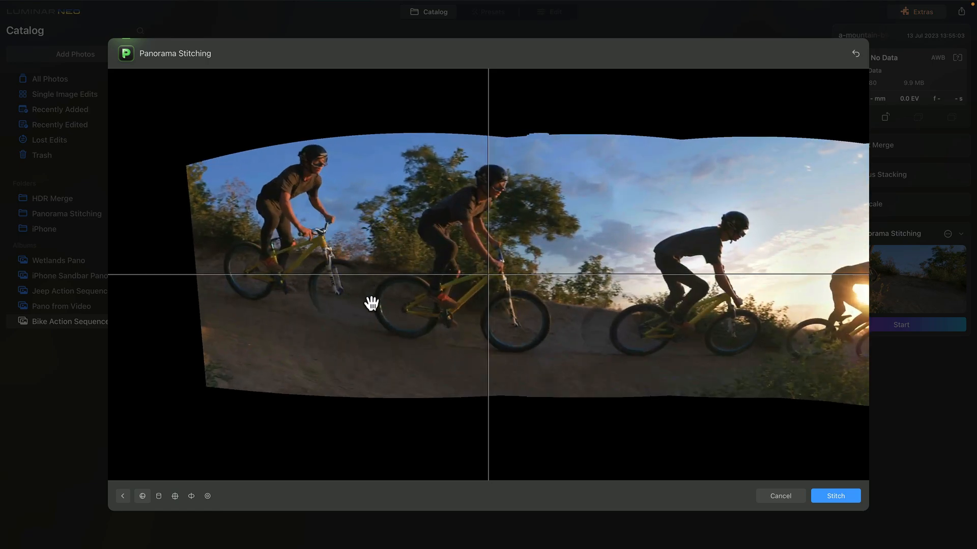
left_click_drag(605, 290, 440, 331)
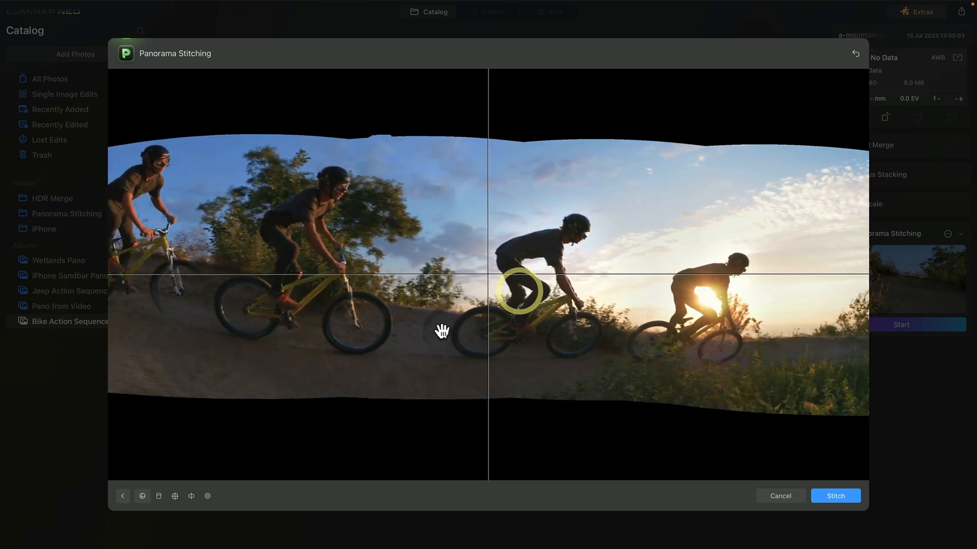
left_click_drag(661, 310, 484, 320)
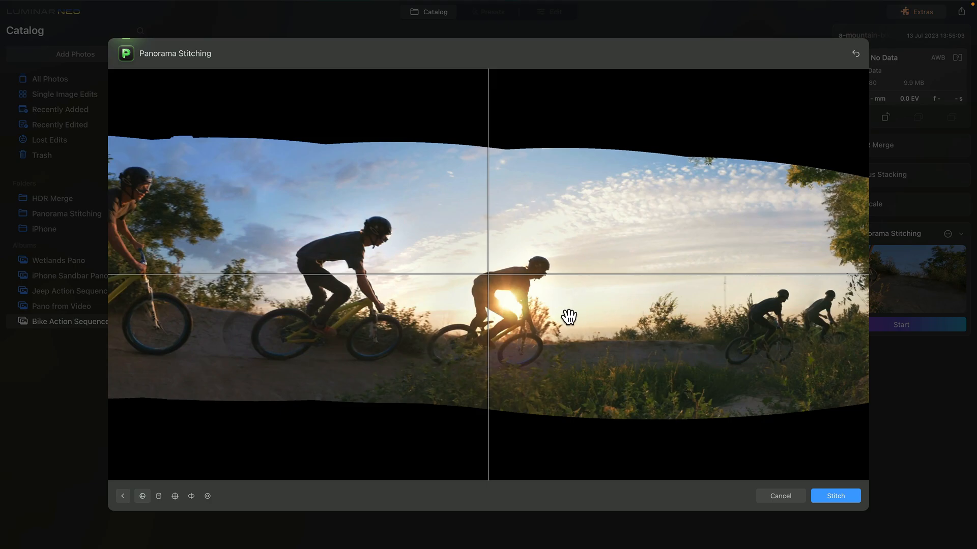
left_click(407, 349)
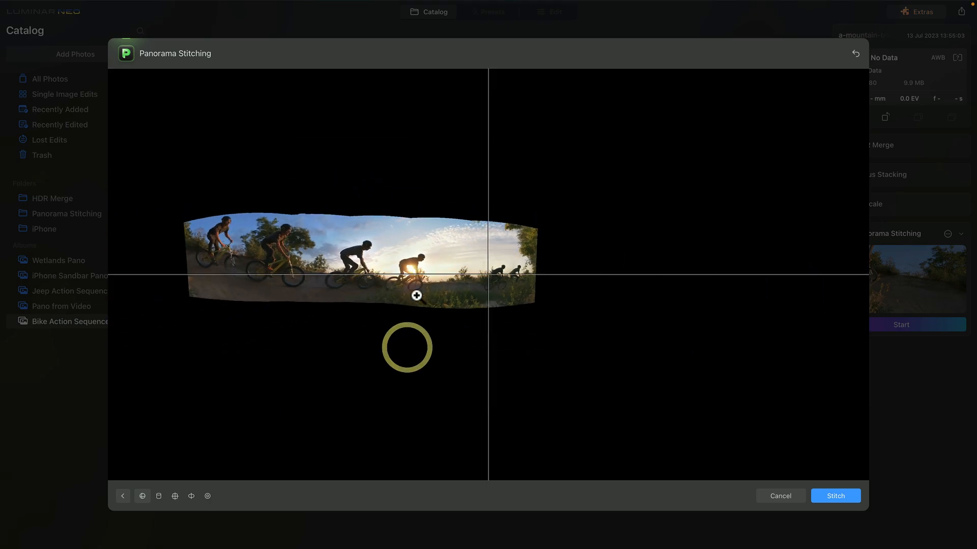
Recenter the panorama on the preview crosshair and check the cyclists at close range
left_click_drag(324, 244, 444, 234)
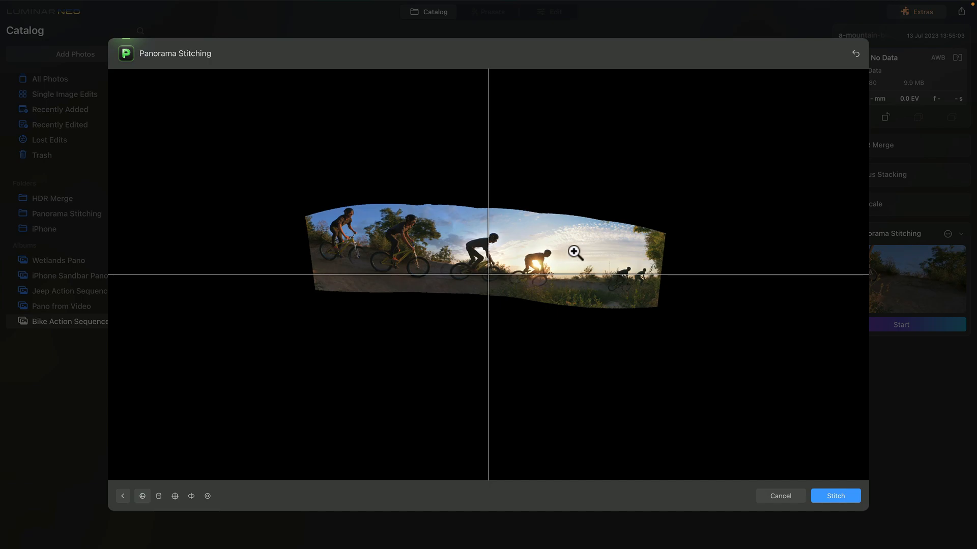
left_click(438, 250)
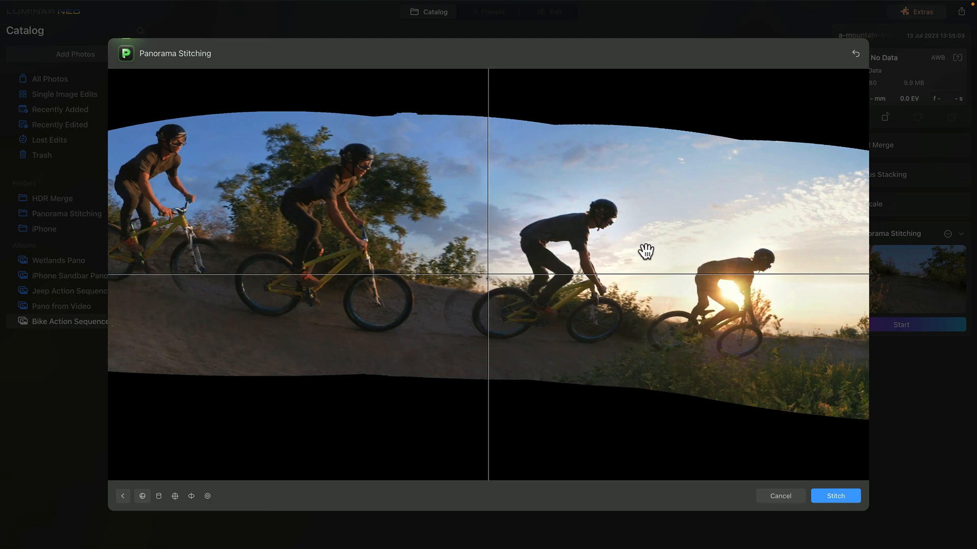
left_click_drag(642, 253, 581, 258)
left_click(581, 258)
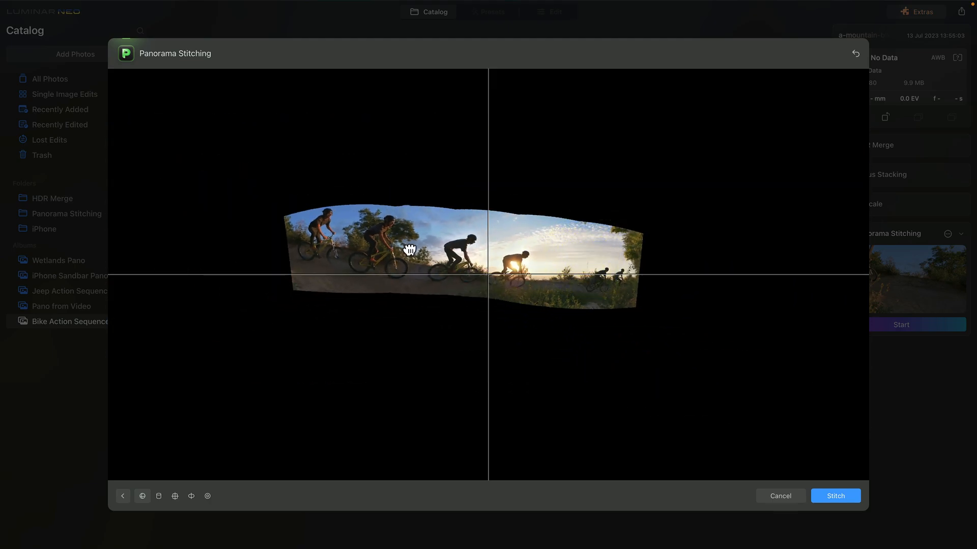
left_click(413, 260)
Compare the alternative projection types on the bike panorama preview
left_click(159, 496)
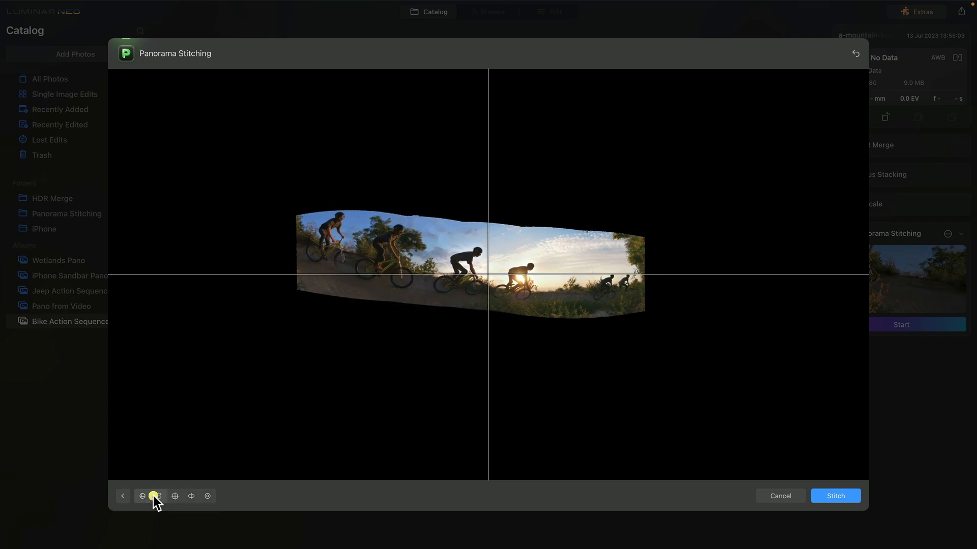
left_click(175, 497)
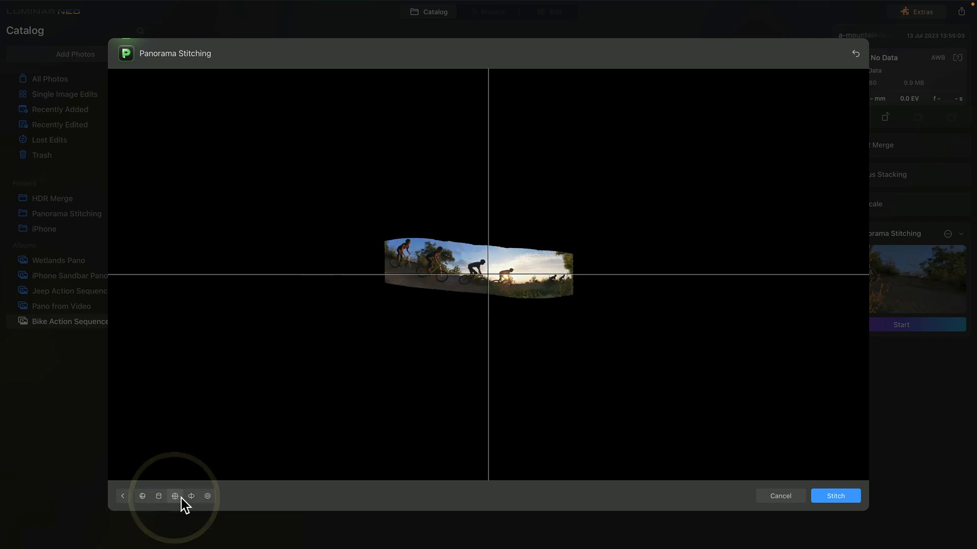
left_click(192, 497)
left_click(208, 495)
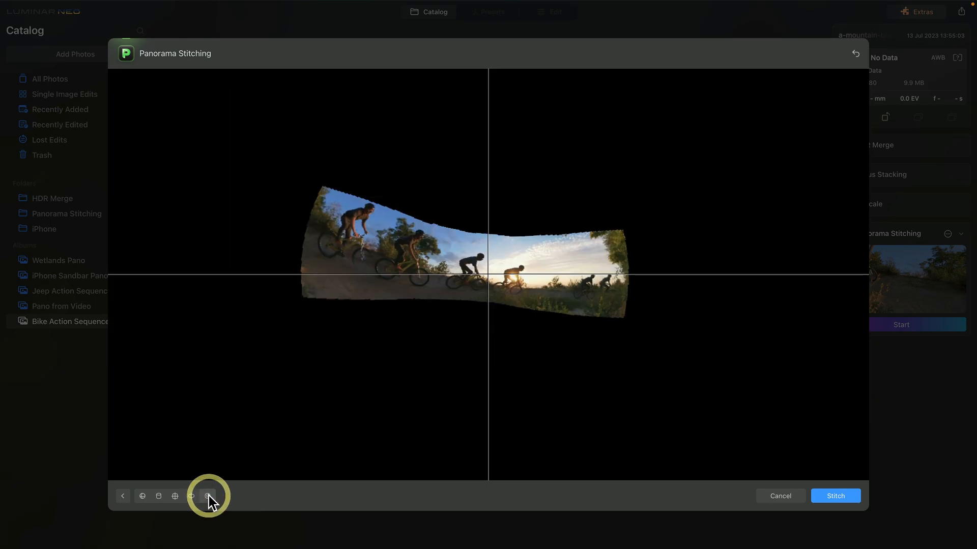
Apply the Cylindrical projection, with the panorama shifted slightly upward, and stitch it
left_click(139, 497)
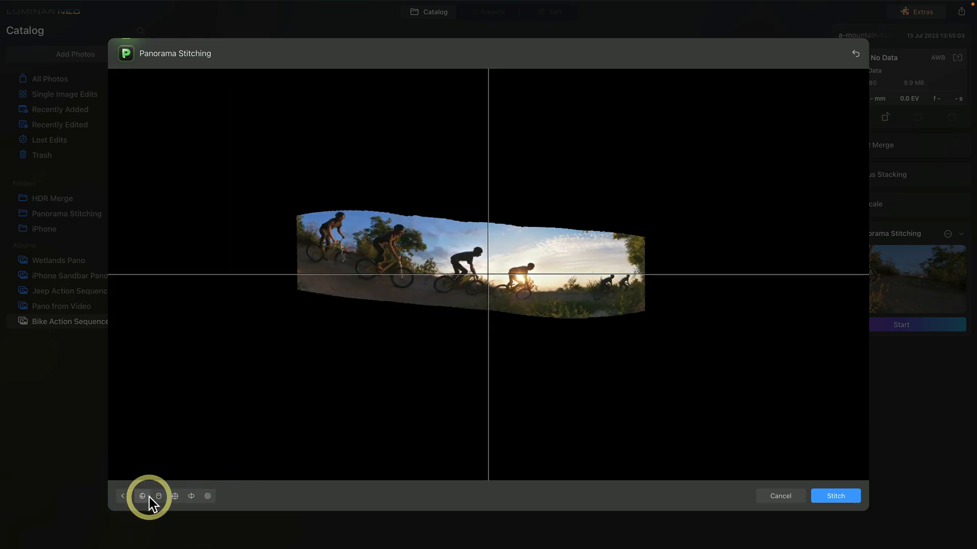
left_click(157, 496)
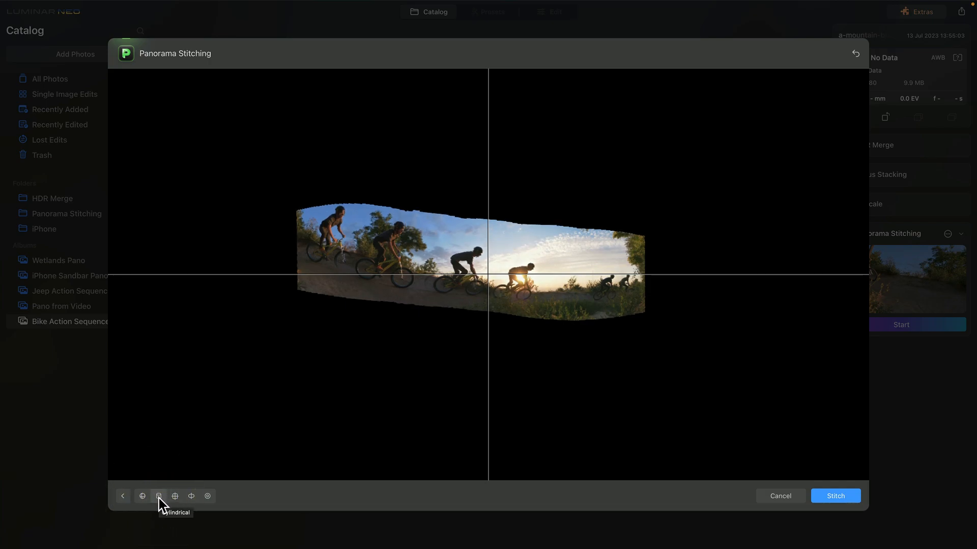
mouse_move(450, 292)
left_mouse_down()
mouse_move(458, 255)
mouse_move(458, 321)
mouse_move(453, 270)
left_mouse_up()
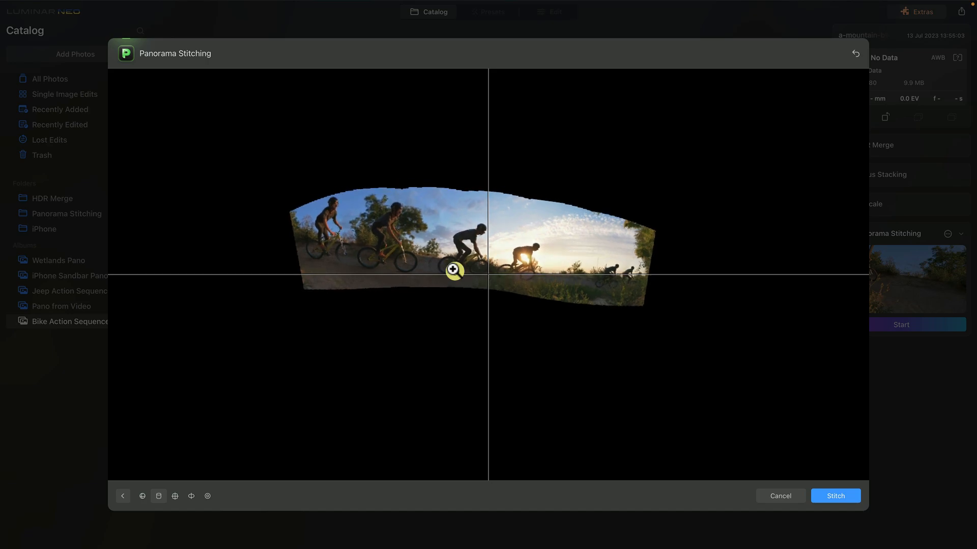
left_click(837, 496)
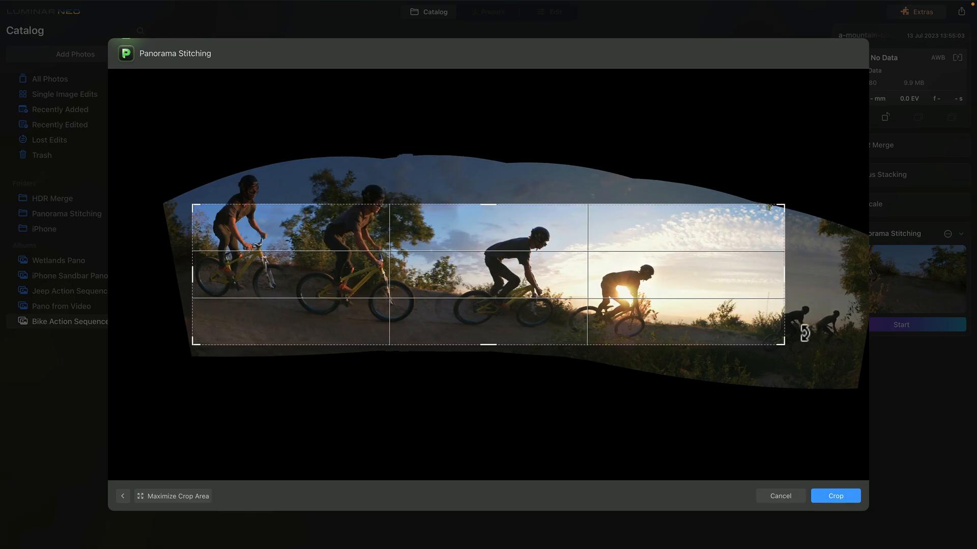
Crop the stitched panorama to the second, third and fourth cyclists and save the result
left_click_drag(785, 277, 678, 284)
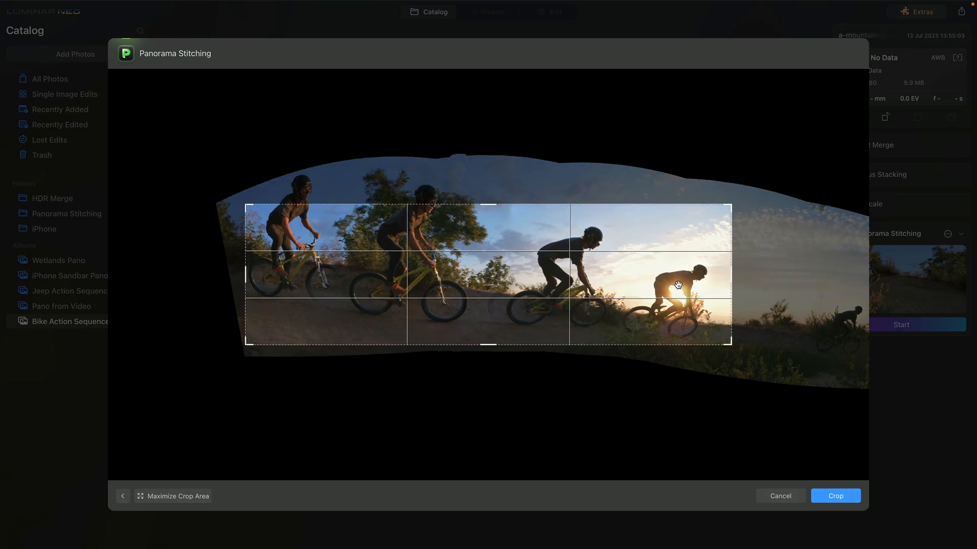
left_click_drag(493, 205, 492, 171)
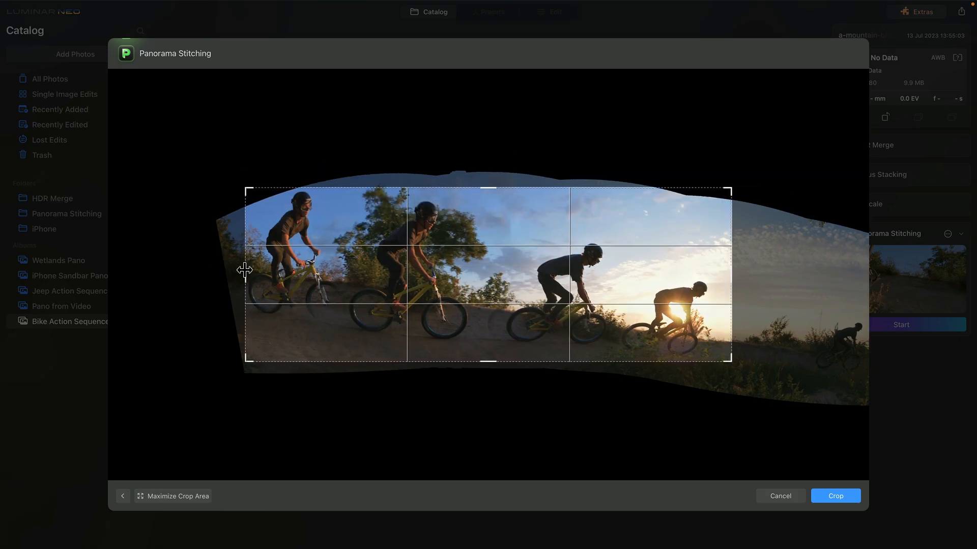
left_click_drag(247, 269, 342, 270)
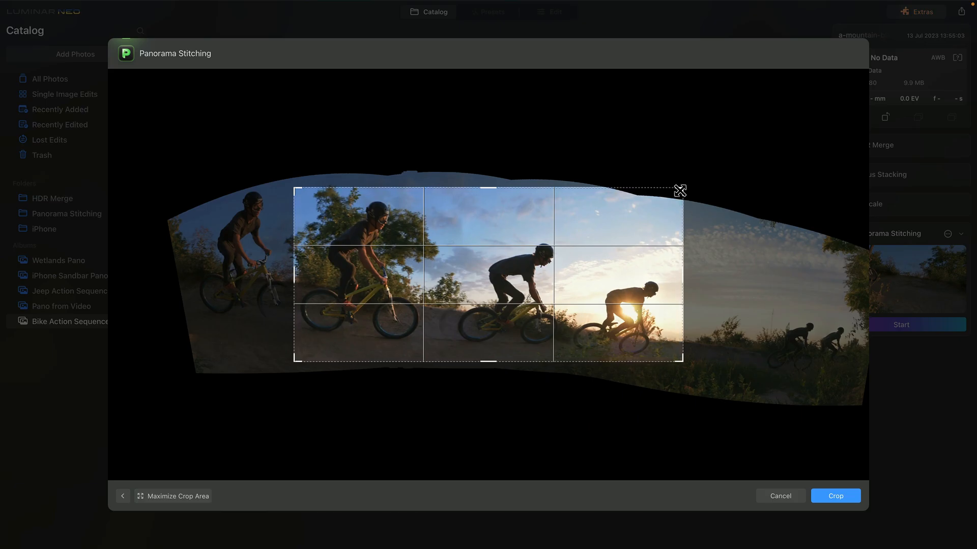
left_click_drag(680, 191, 675, 203)
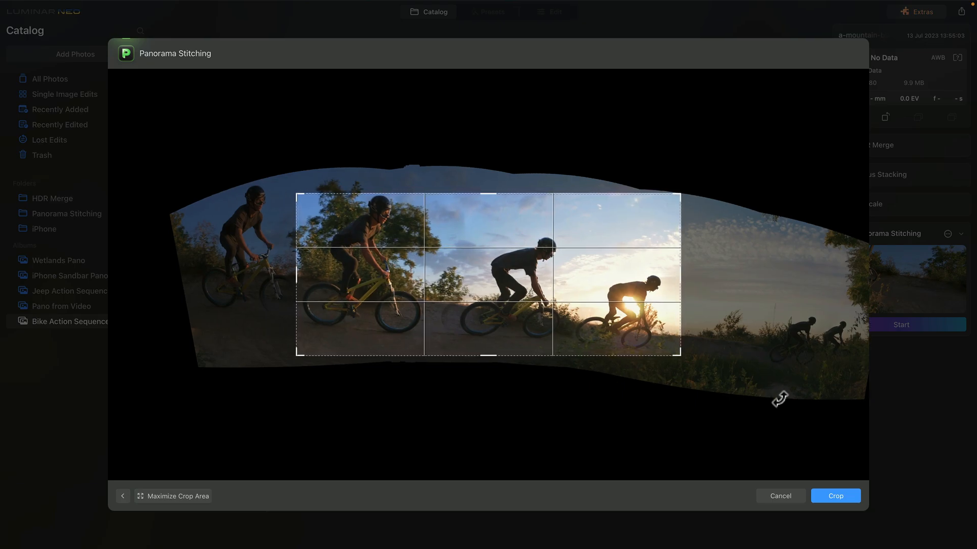
left_click(835, 495)
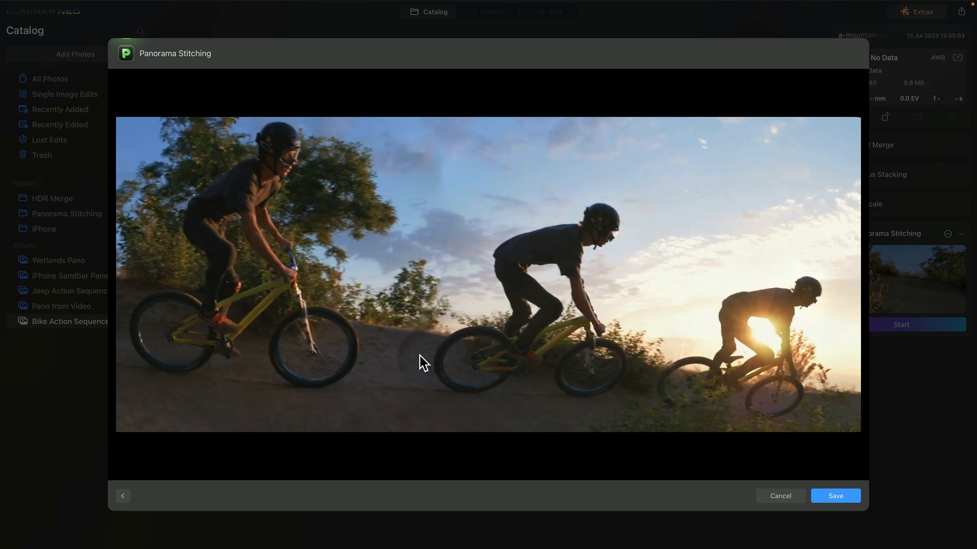
left_click(834, 496)
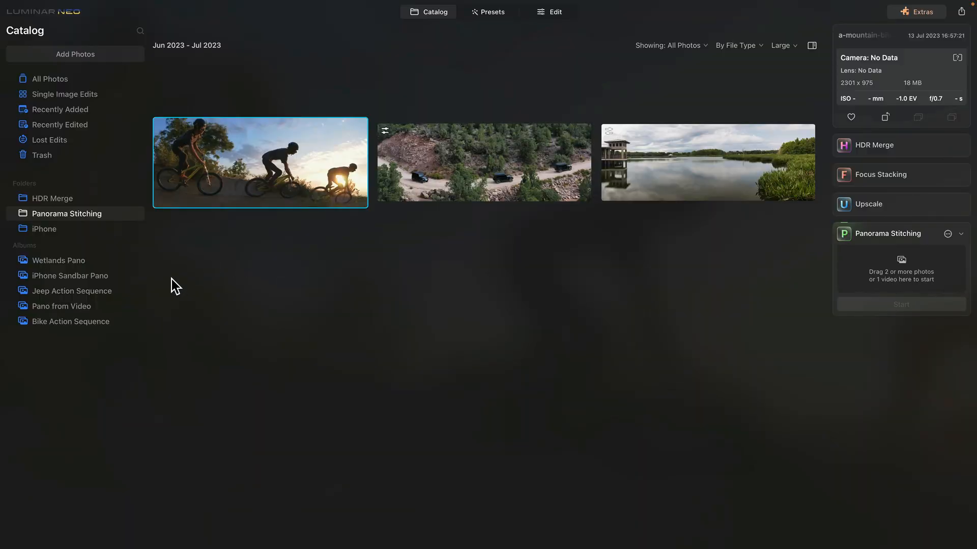
Load the IMG_2410.MOV garden video from the Pano from Video album and start Panorama Stitching
left_click(73, 306)
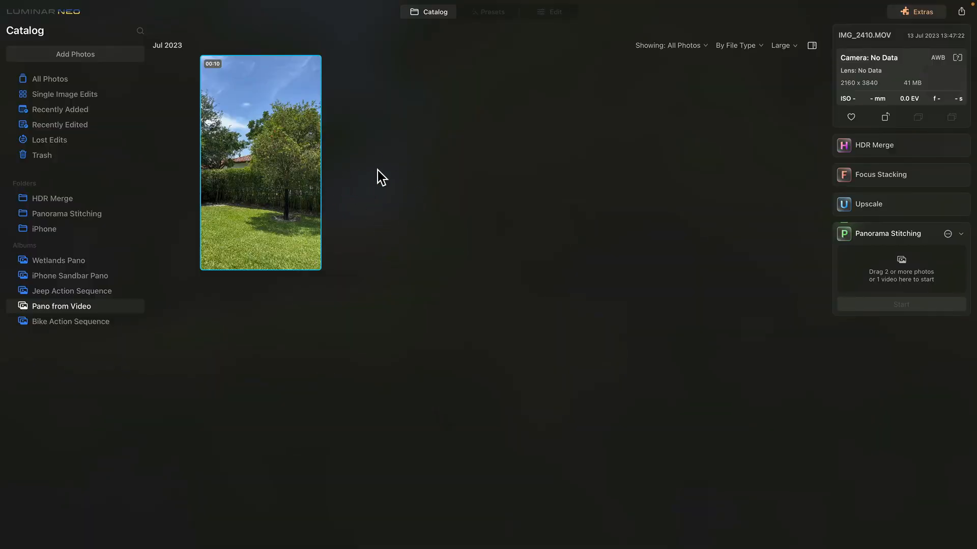
left_click_drag(263, 182, 909, 288)
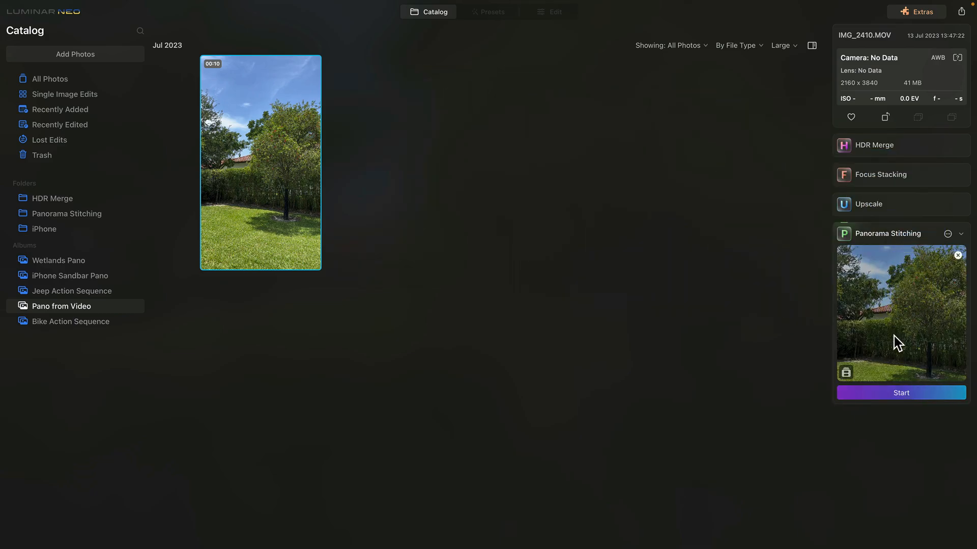
left_click(878, 395)
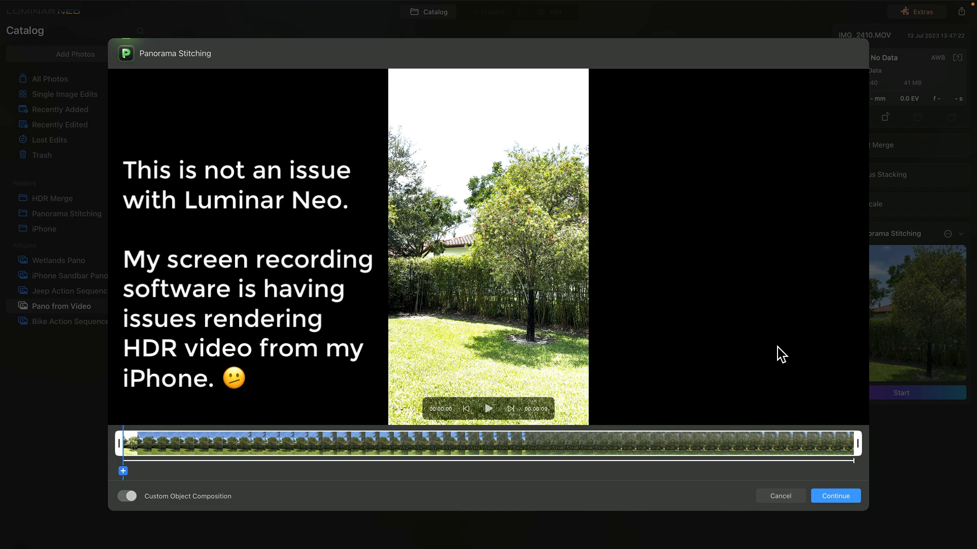
Turn off Custom Object Composition and play the garden video
left_click(130, 499)
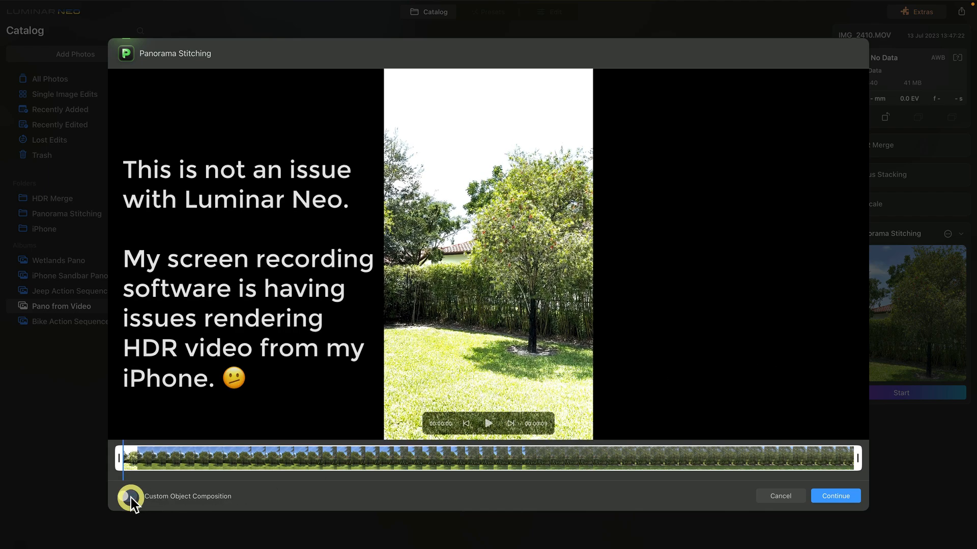
left_click(483, 429)
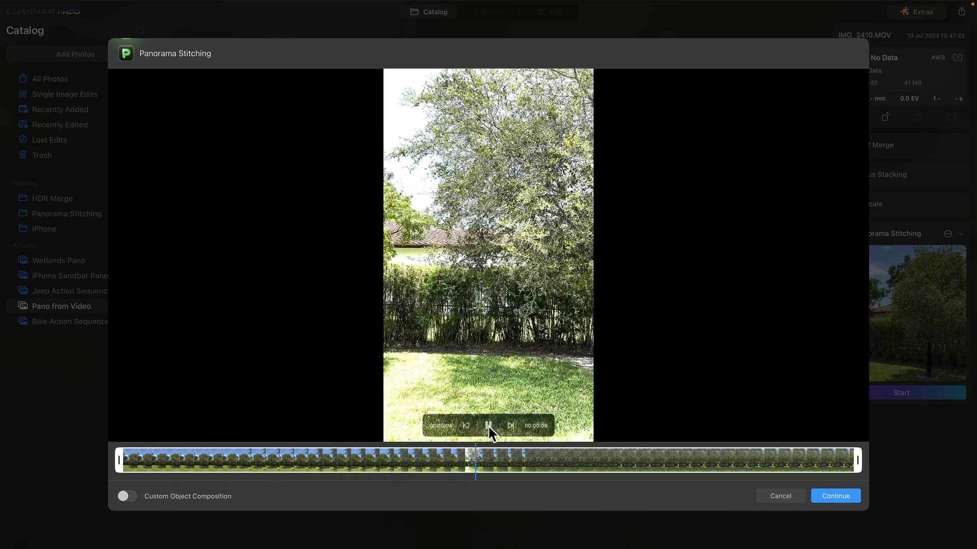
Pause the garden video, trim footage from both its beginning and end, and continue to the panorama projection preview
left_click(490, 425)
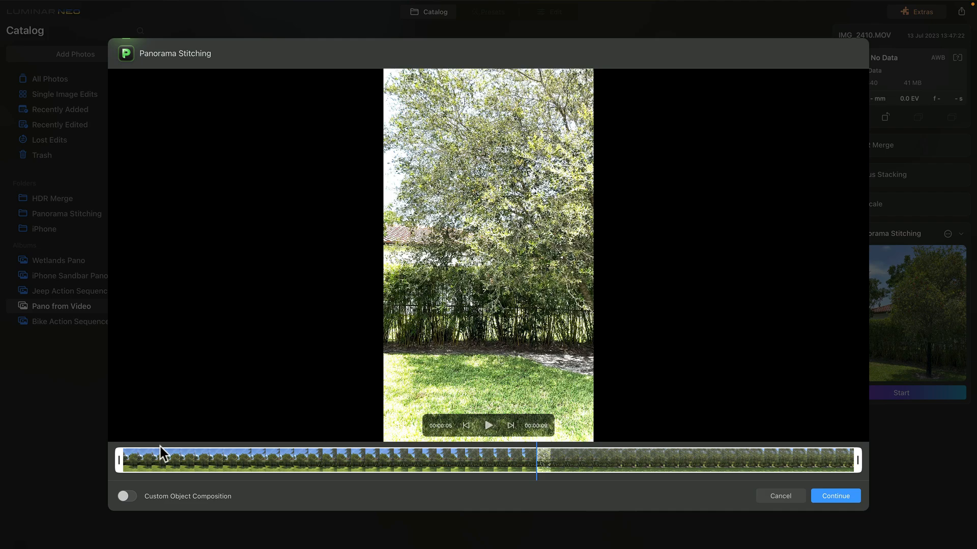
left_click_drag(116, 457, 272, 467)
left_click_drag(856, 457, 657, 463)
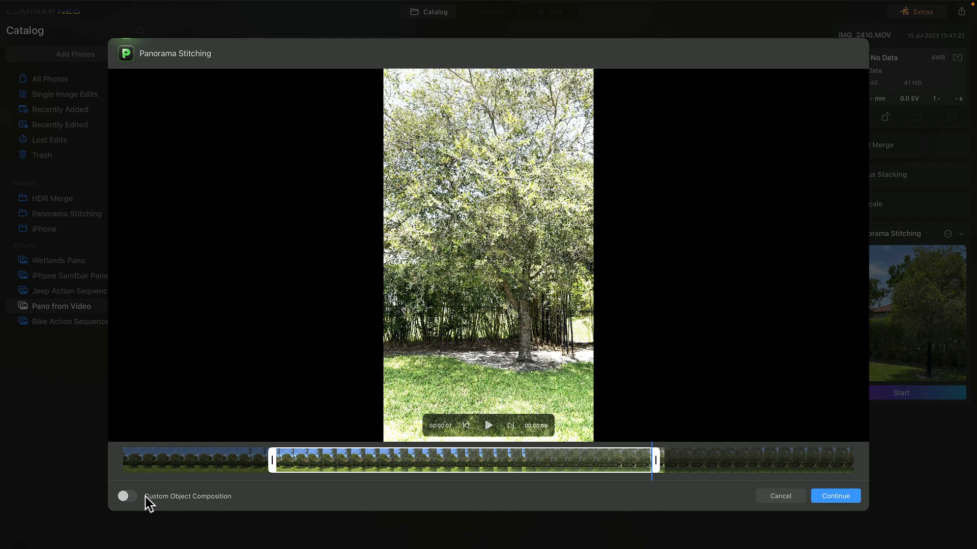
left_click(837, 496)
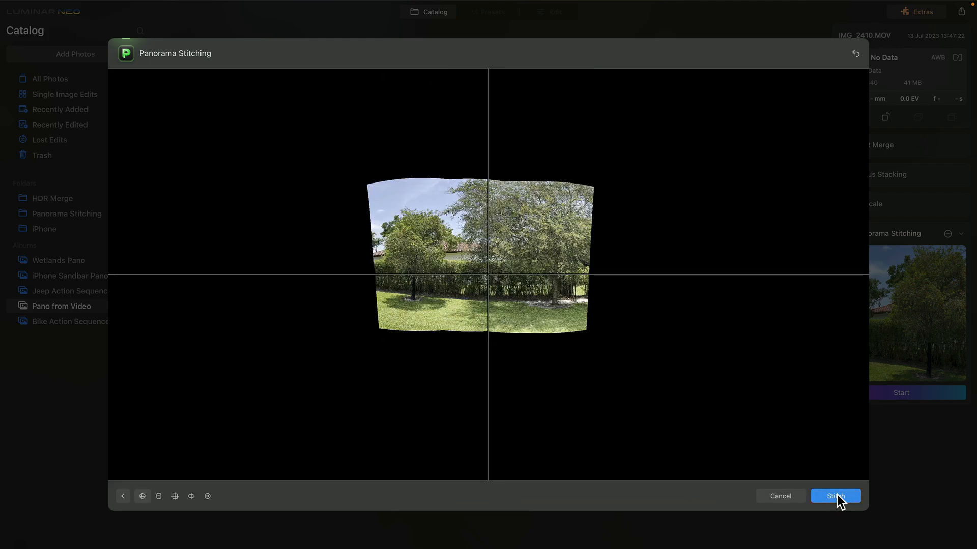
Shift the garden panorama slightly up and to the right within the projection grid
left_click(445, 246)
left_click_drag(377, 364, 447, 323)
left_click(447, 323)
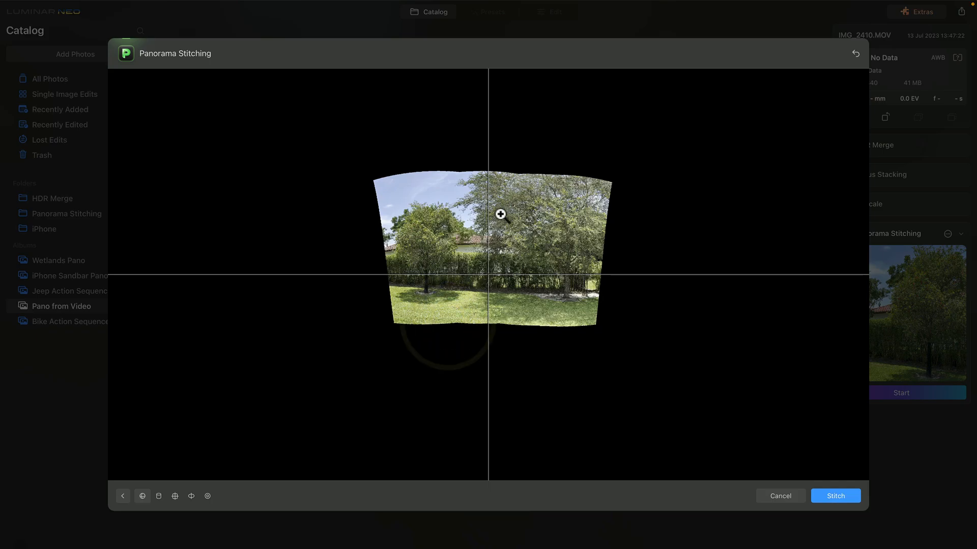
Compare the four other projections on the garden panorama and return to the first one
left_click(159, 497)
left_click(172, 498)
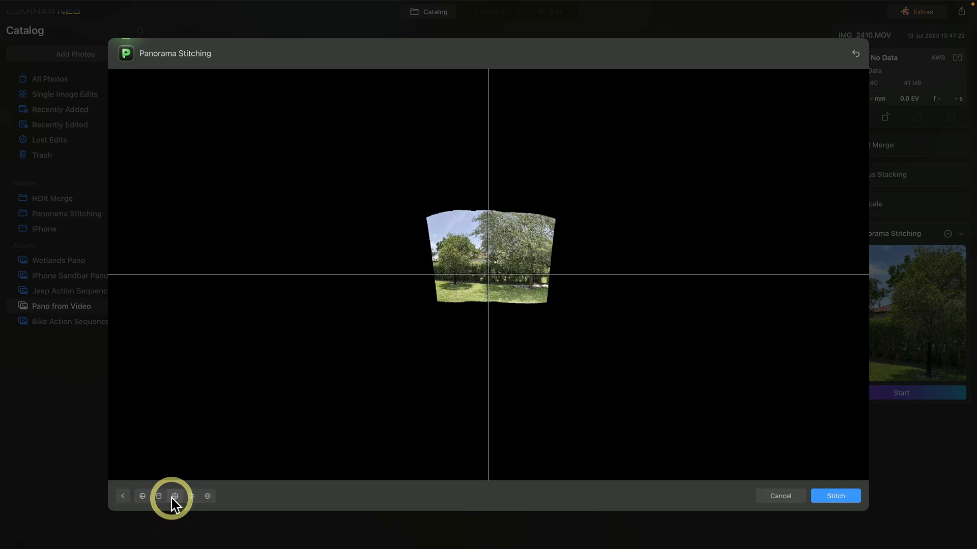
left_click(194, 498)
left_click(207, 500)
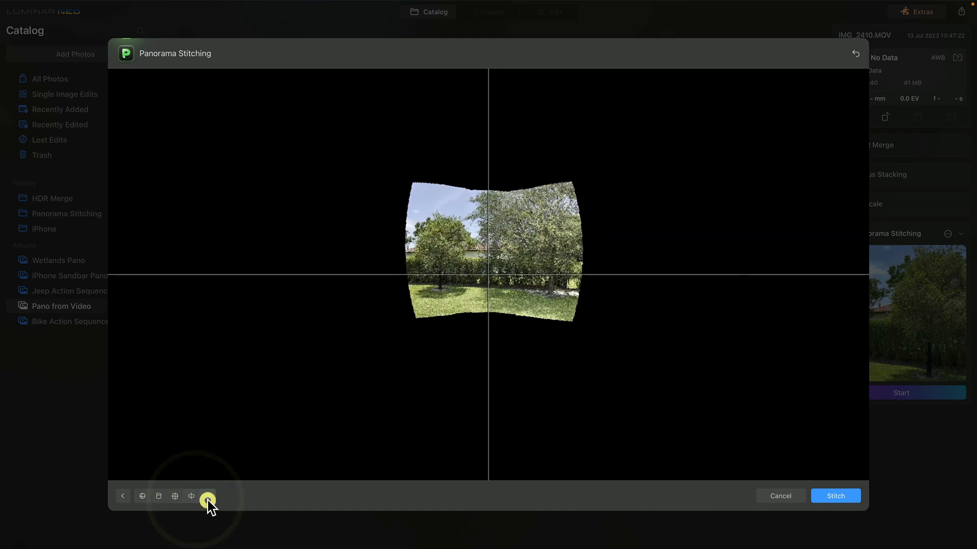
left_click(142, 499)
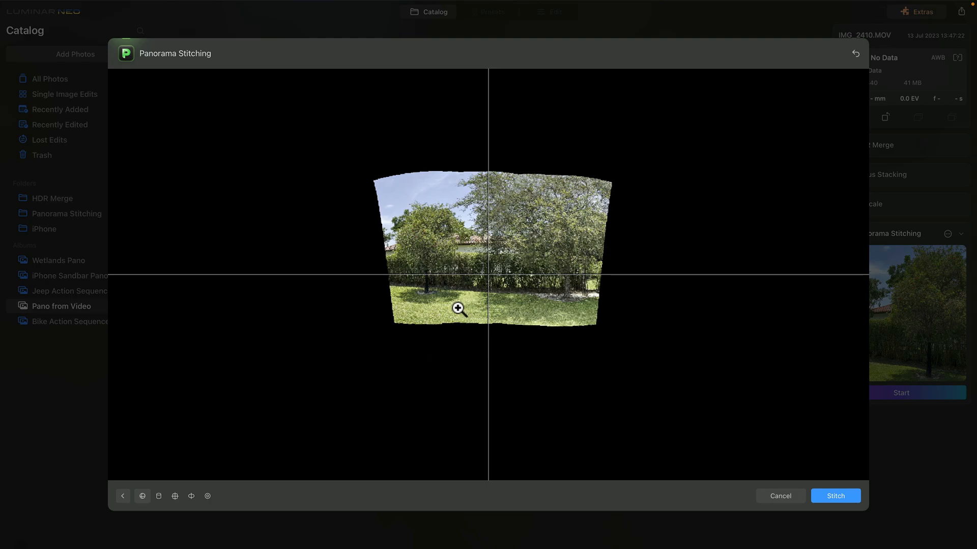
Fine-tune the garden panorama's position, shifting it slightly left, and stitch it
left_click_drag(459, 309, 458, 303)
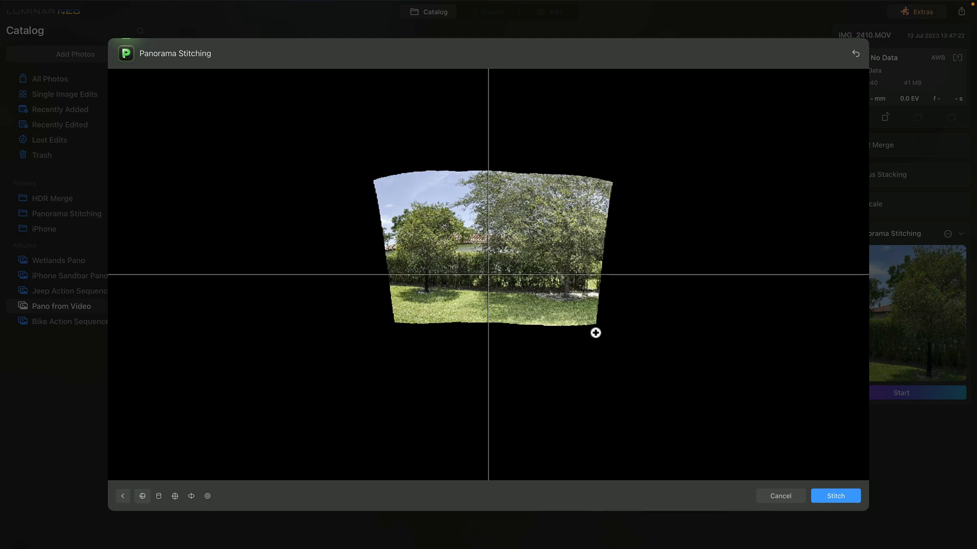
left_click_drag(456, 301, 448, 301)
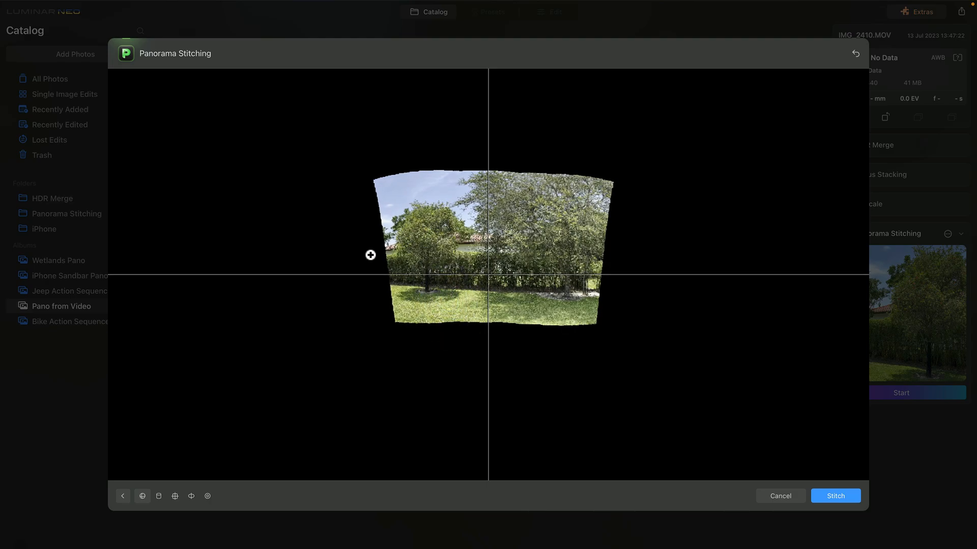
left_click(419, 249)
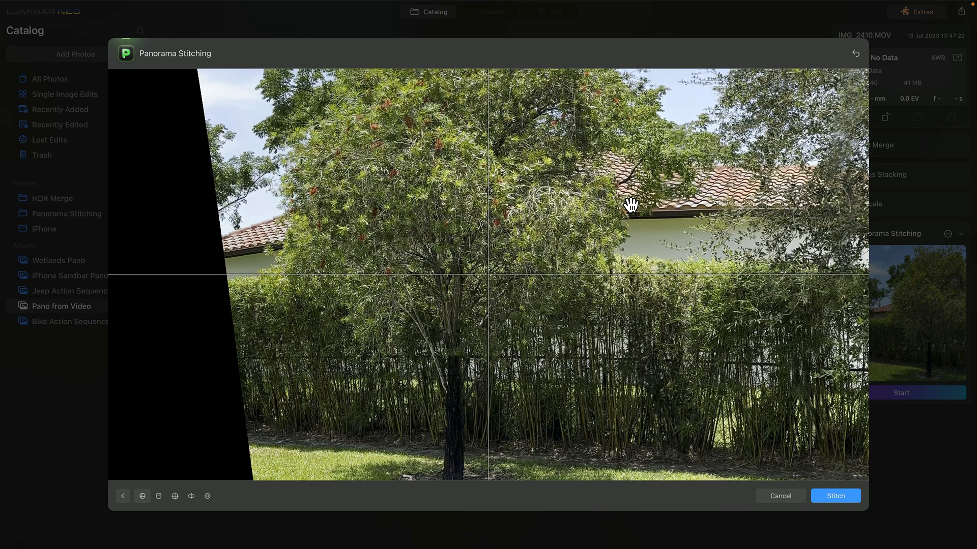
left_click_drag(628, 203, 591, 201)
left_click(592, 201)
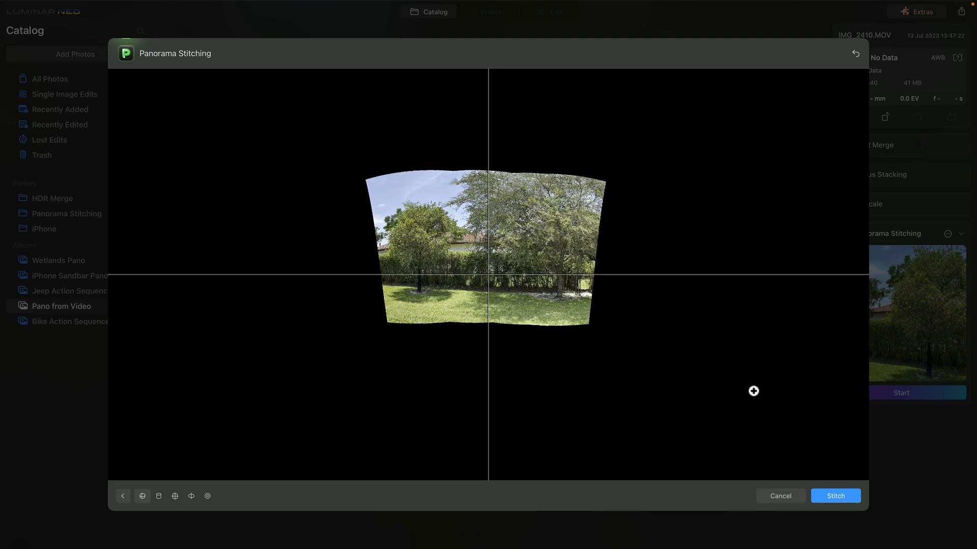
left_click(823, 496)
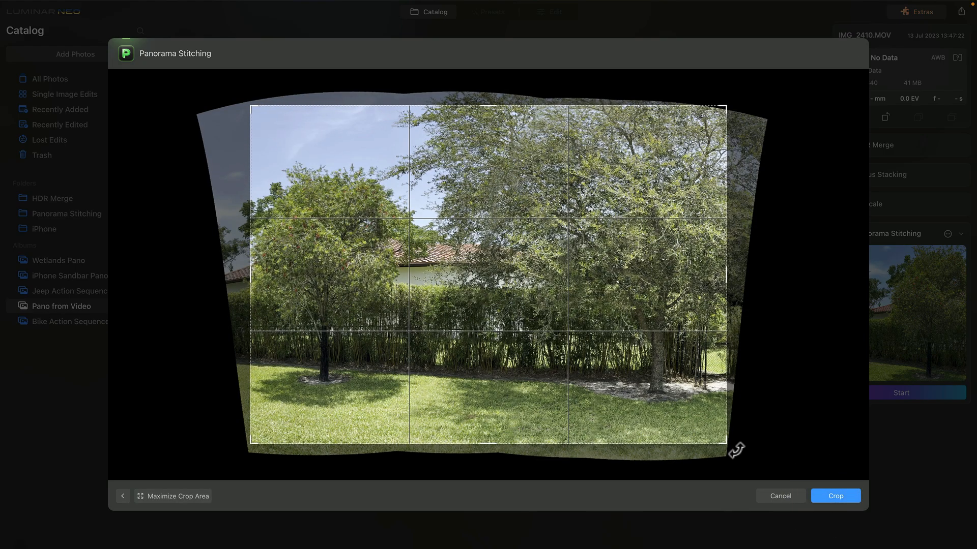
Rotate the stitched panorama slightly counterclockwise and tighten the crop at its upper and left edges
left_click_drag(736, 450, 743, 443)
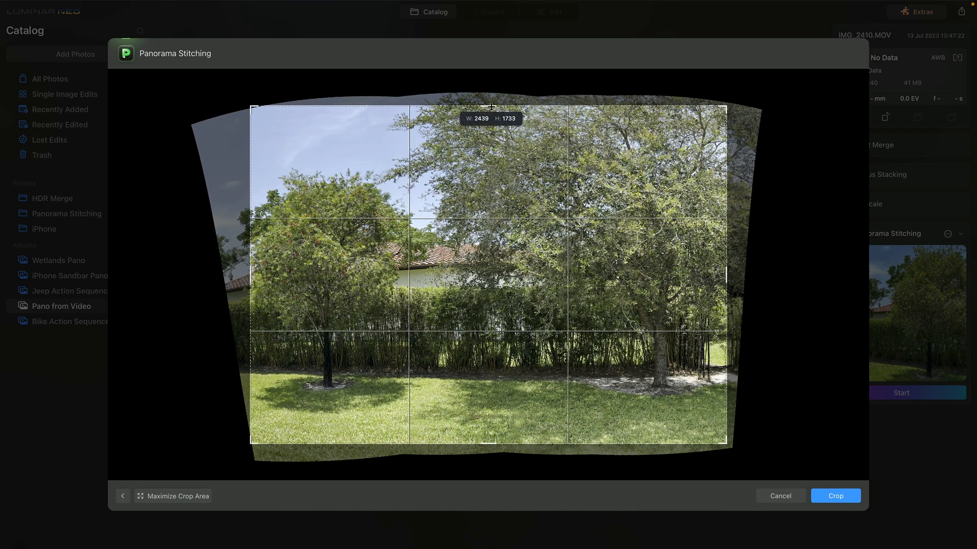
left_click_drag(491, 107, 491, 152)
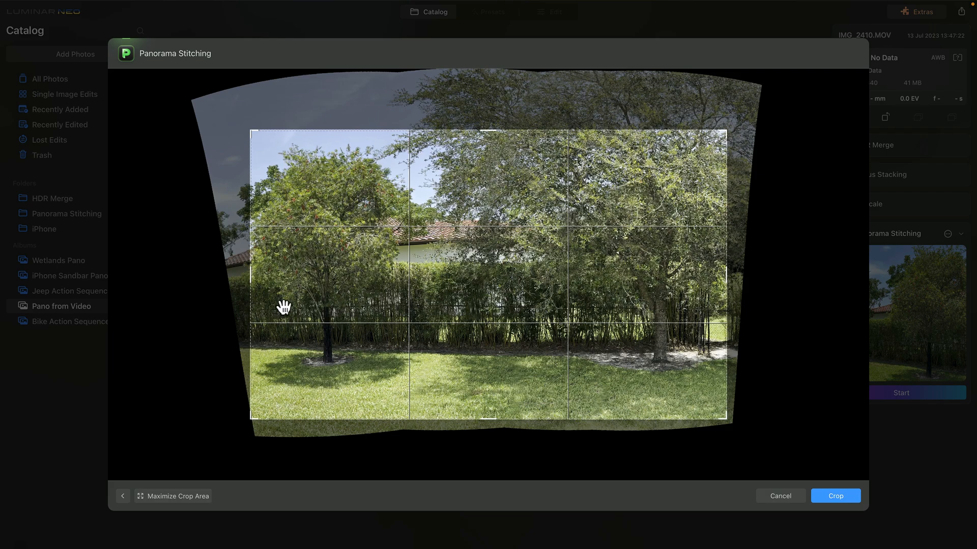
left_click_drag(250, 279, 255, 282)
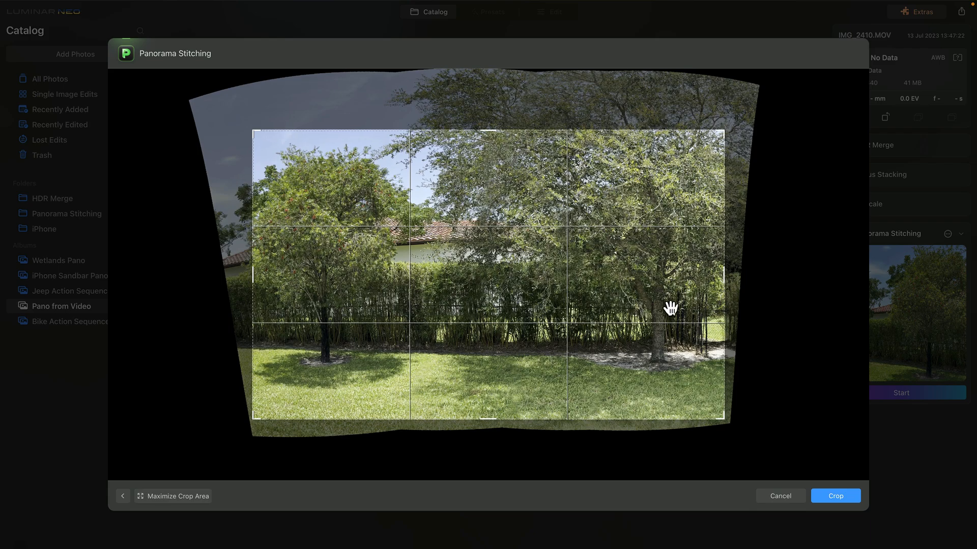
Apply the crop, save the garden panorama and open it from the Panorama Stitching folder
left_click(835, 496)
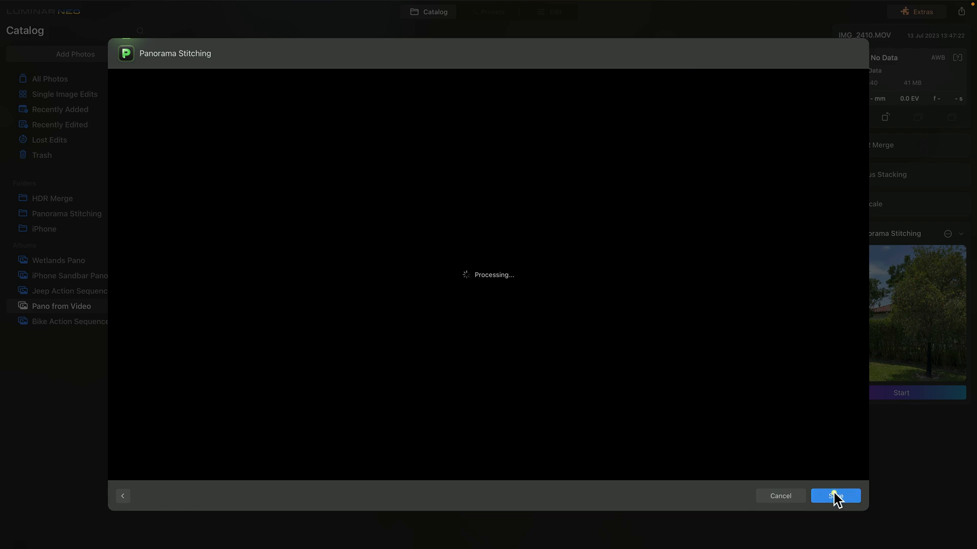
left_click(837, 498)
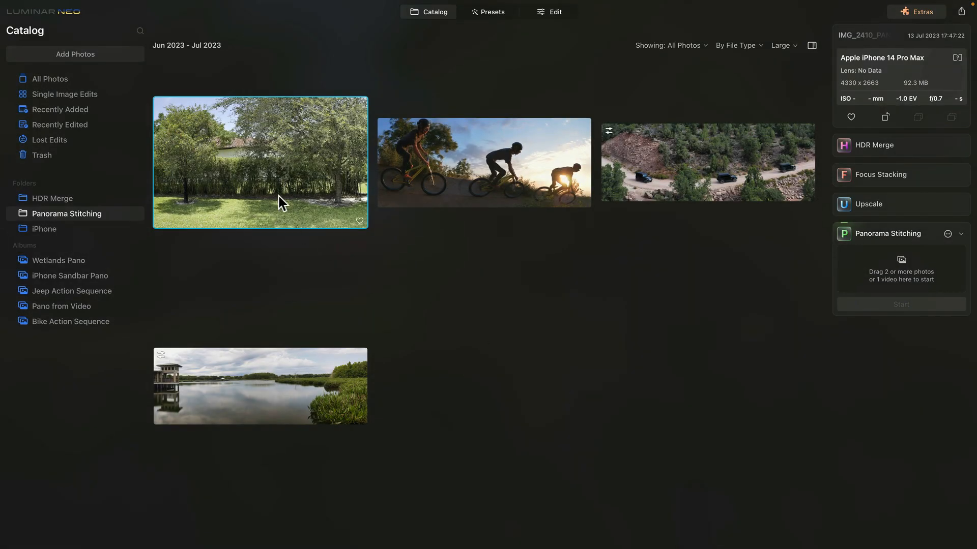
double_click(255, 166)
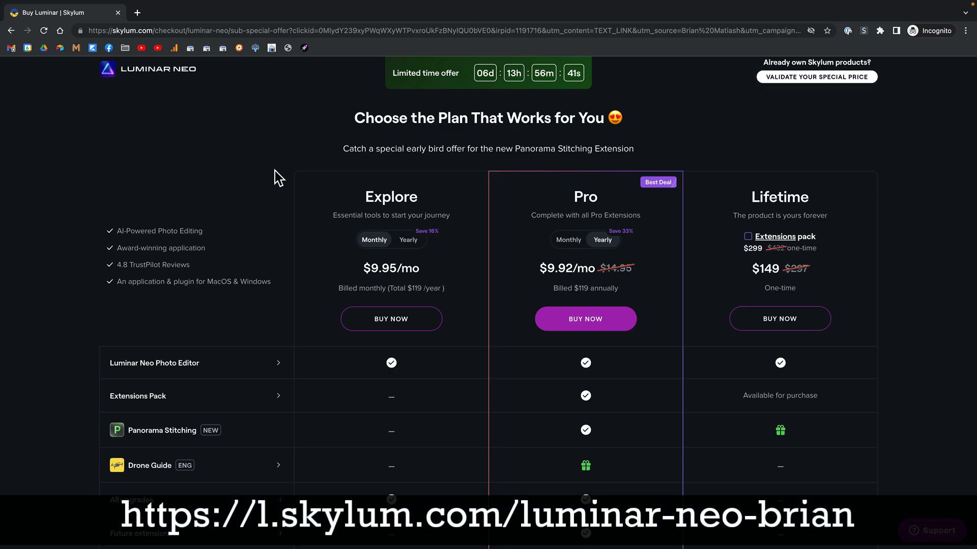
In Chrome, start checkout for the yearly Luminar Neo Pro plan on the Skylum site and apply the coupon code
left_click(571, 328)
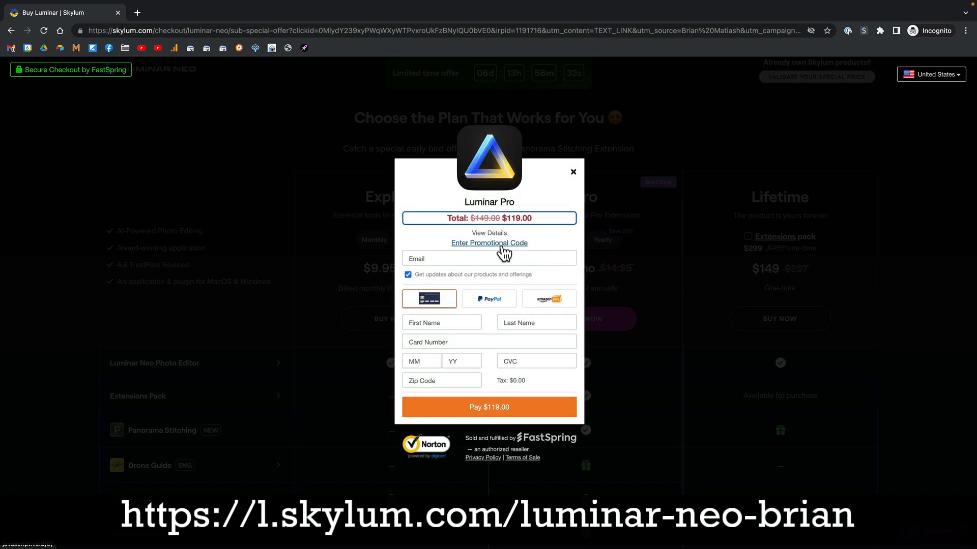
left_click(503, 246)
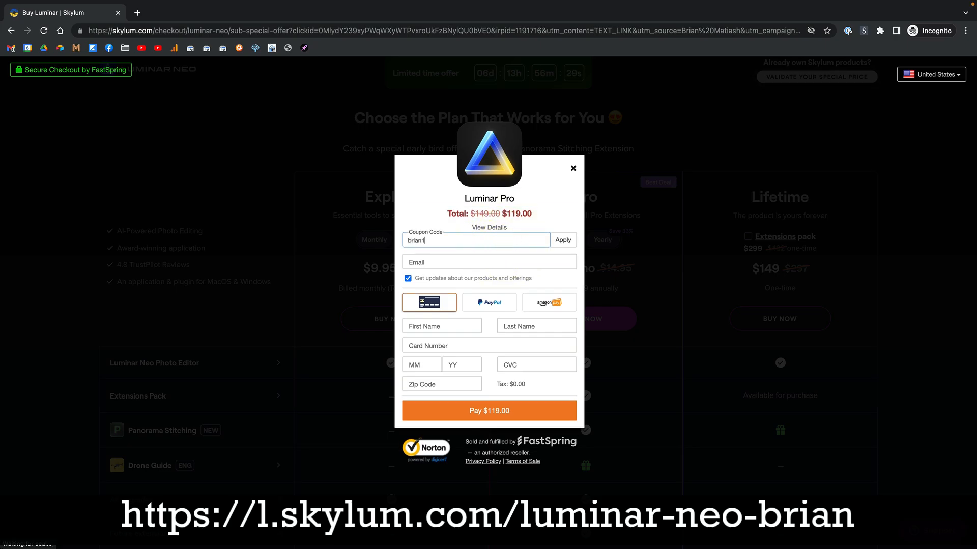
left_click(562, 242)
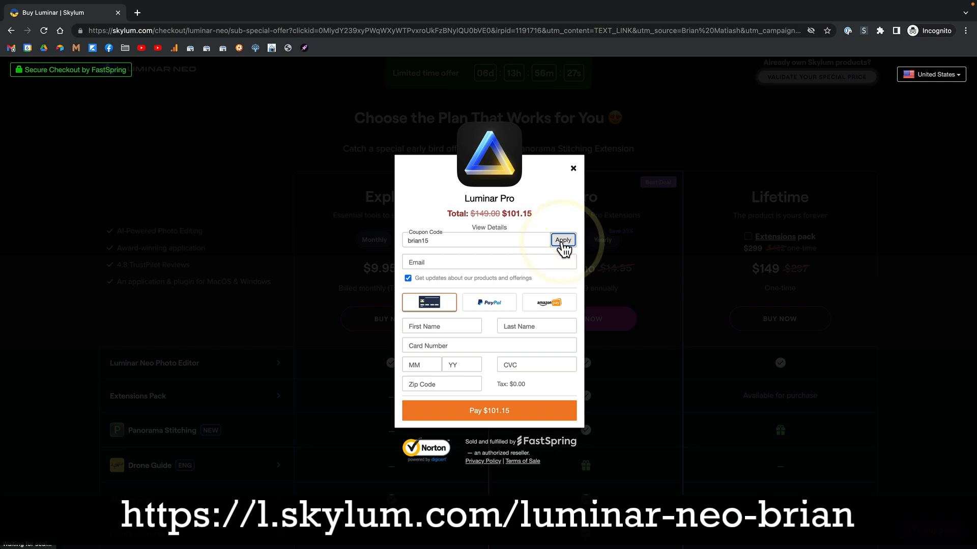